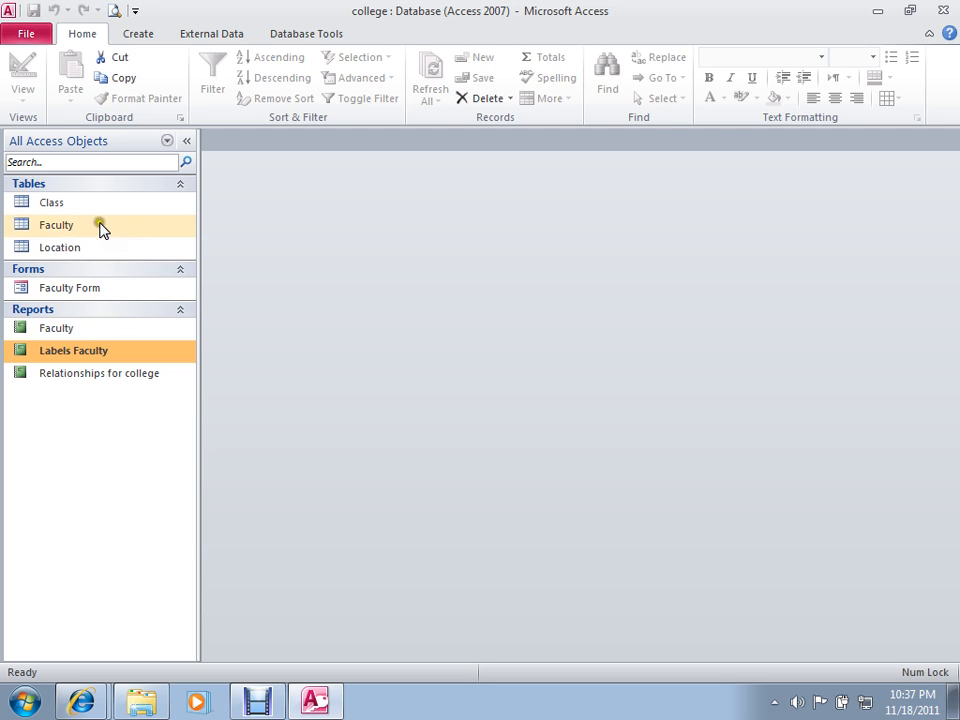
Start a Report Wizard report on the Faculty table with the fields First Name, Last Name, Salary and Dept
{"action": "left_click", "coordinate": [63, 225]}
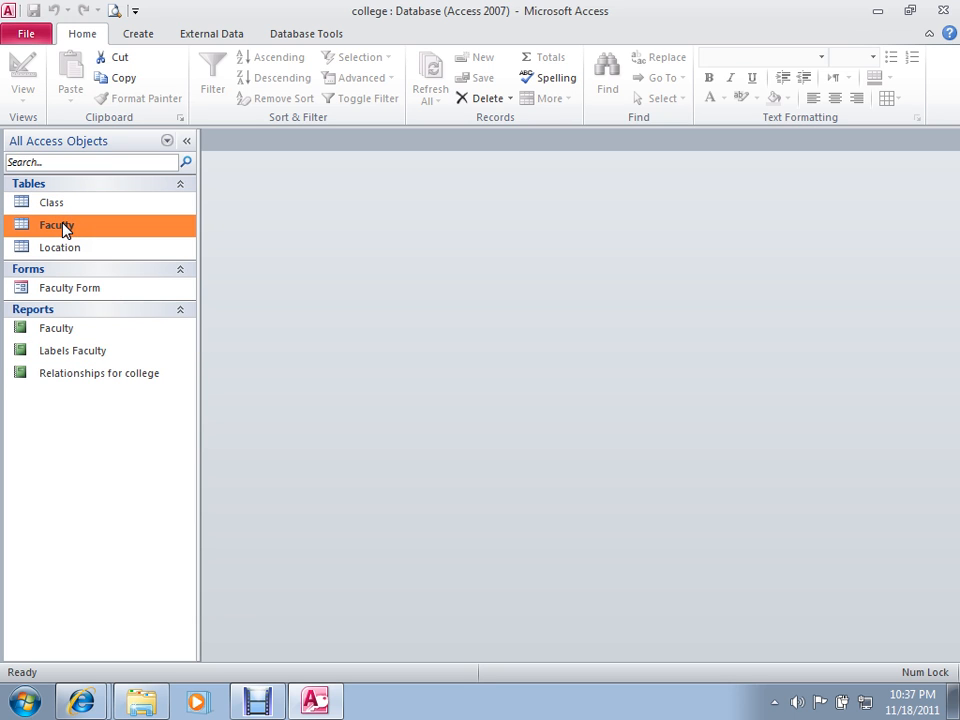
{"action": "left_click", "coordinate": [148, 36]}
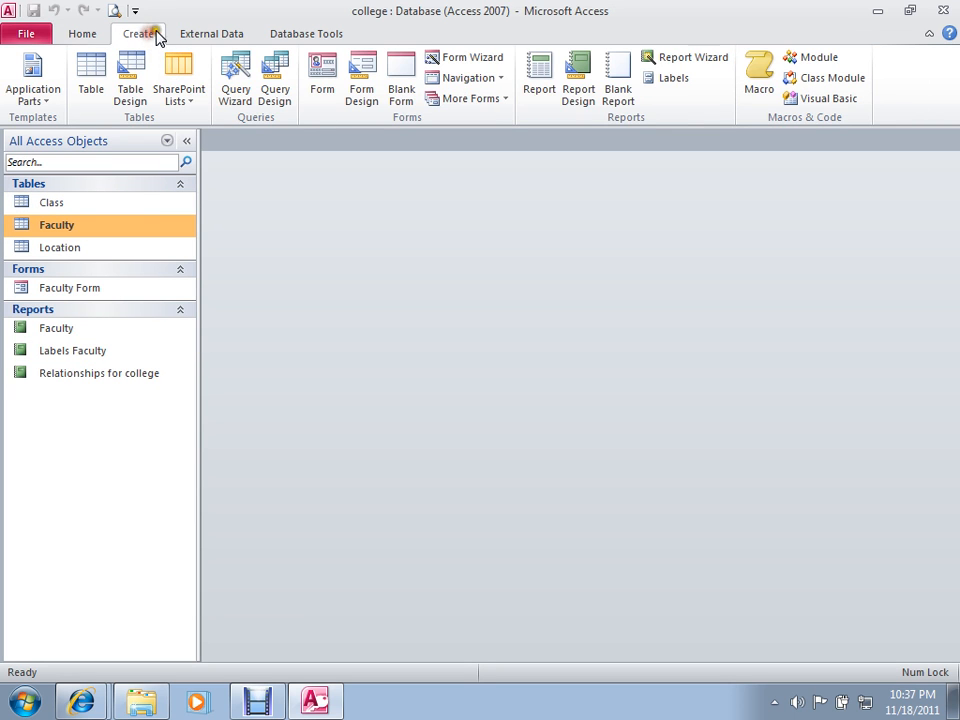
{"action": "left_click", "coordinate": [668, 60]}
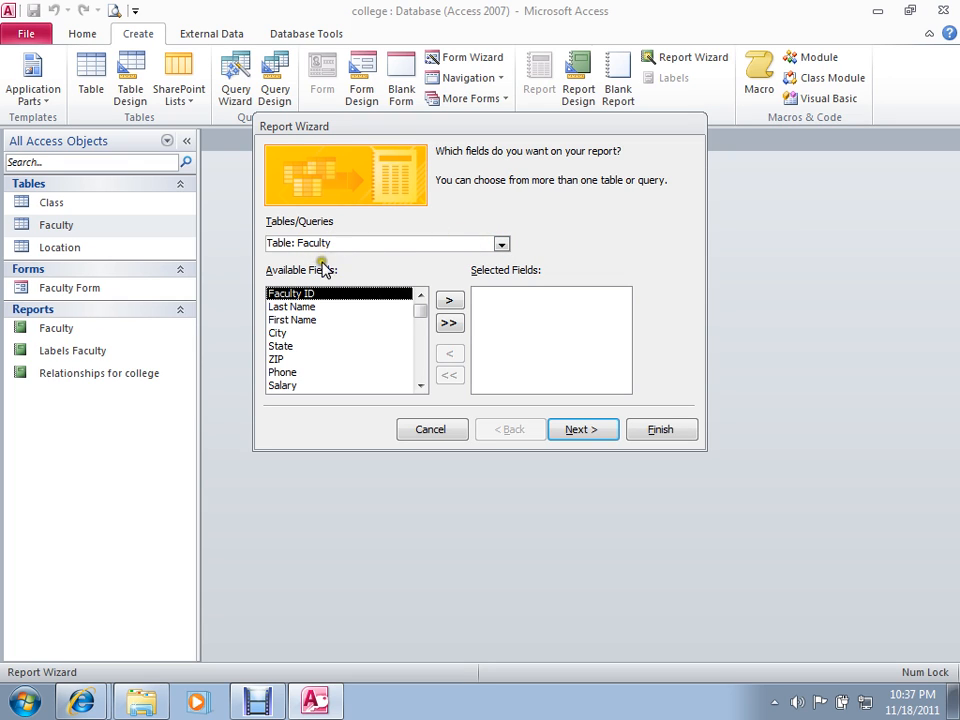
{"action": "left_click", "coordinate": [305, 320]}
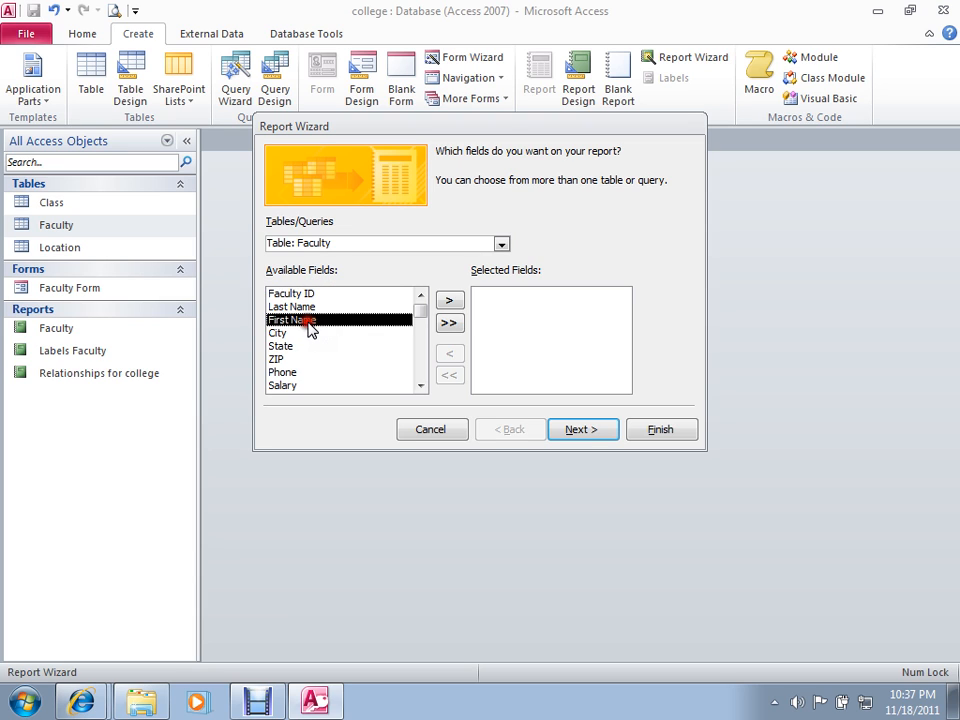
{"action": "left_click", "coordinate": [450, 300]}
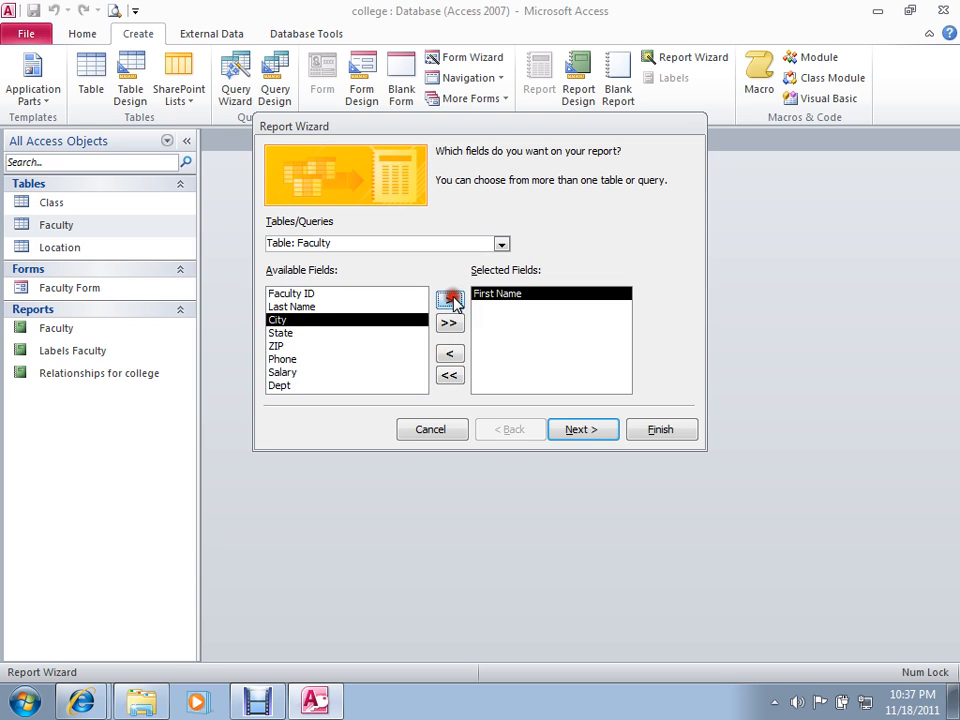
{"action": "left_click", "coordinate": [328, 307]}
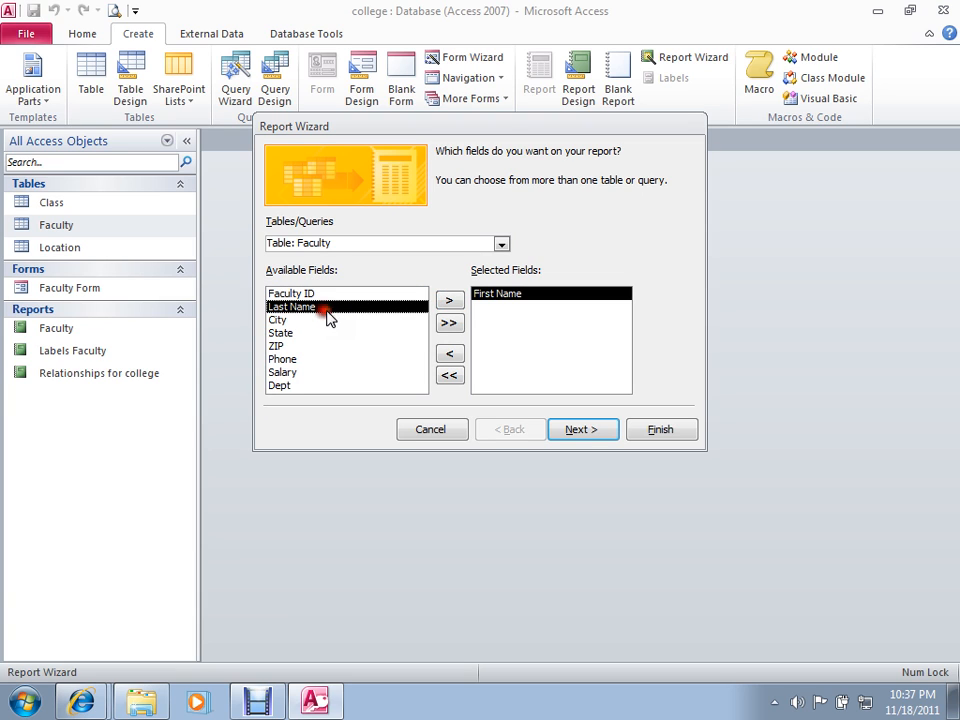
{"action": "left_click", "coordinate": [449, 300]}
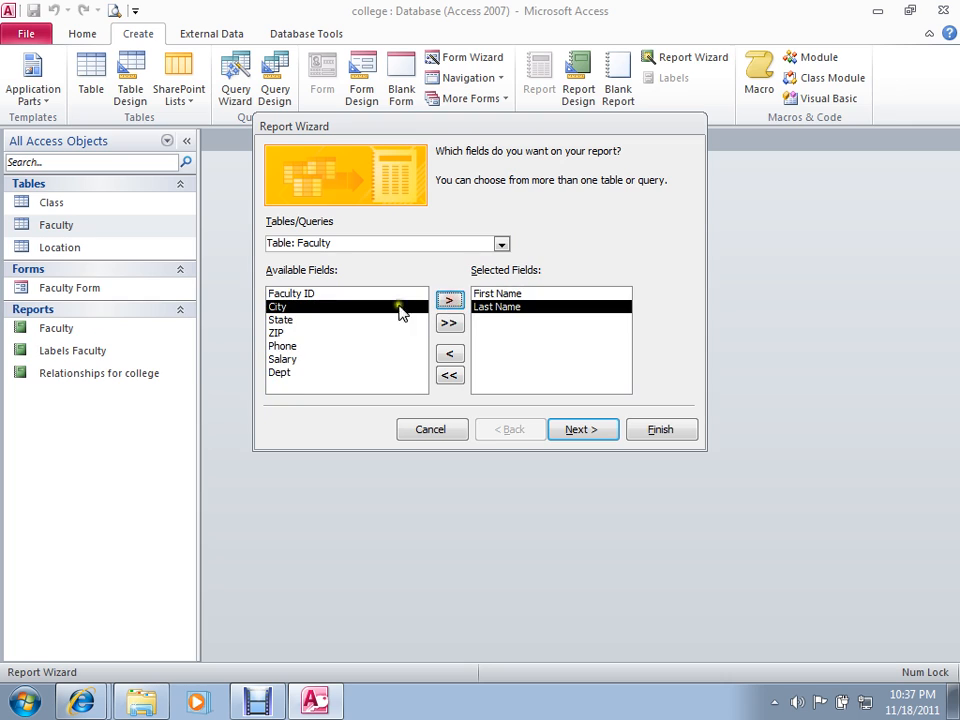
{"action": "left_click", "coordinate": [290, 361]}
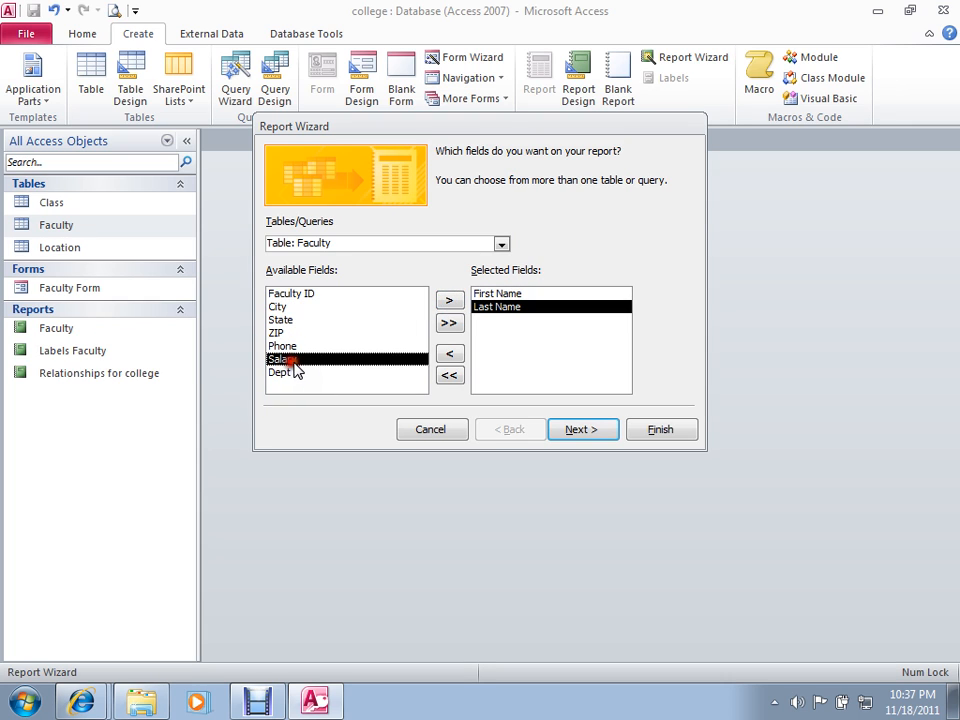
{"action": "left_click", "coordinate": [449, 300]}
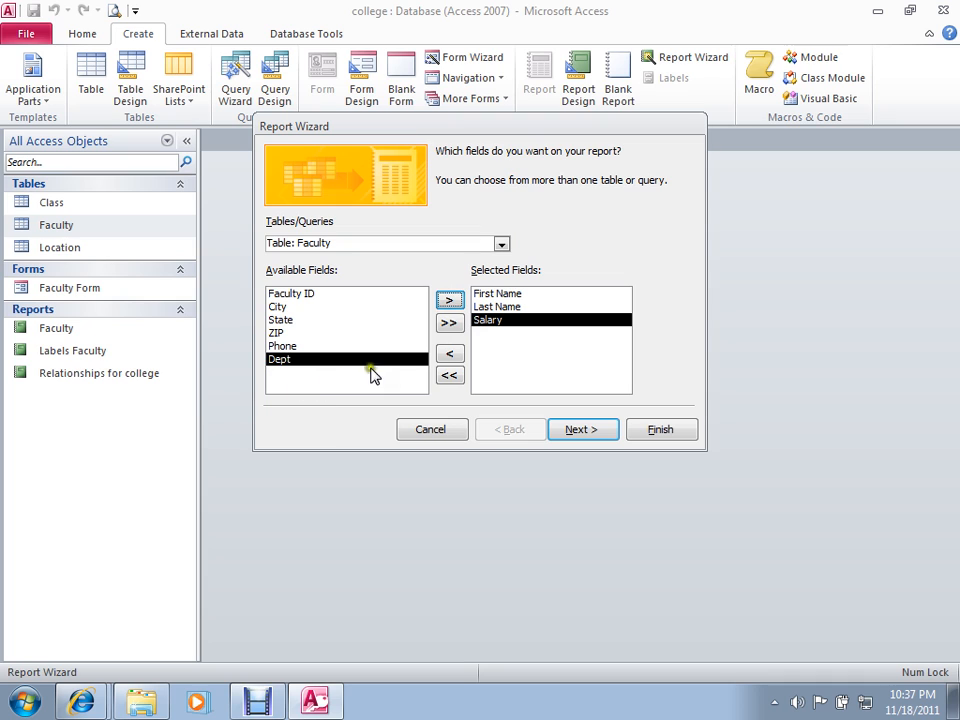
{"action": "left_click", "coordinate": [449, 300]}
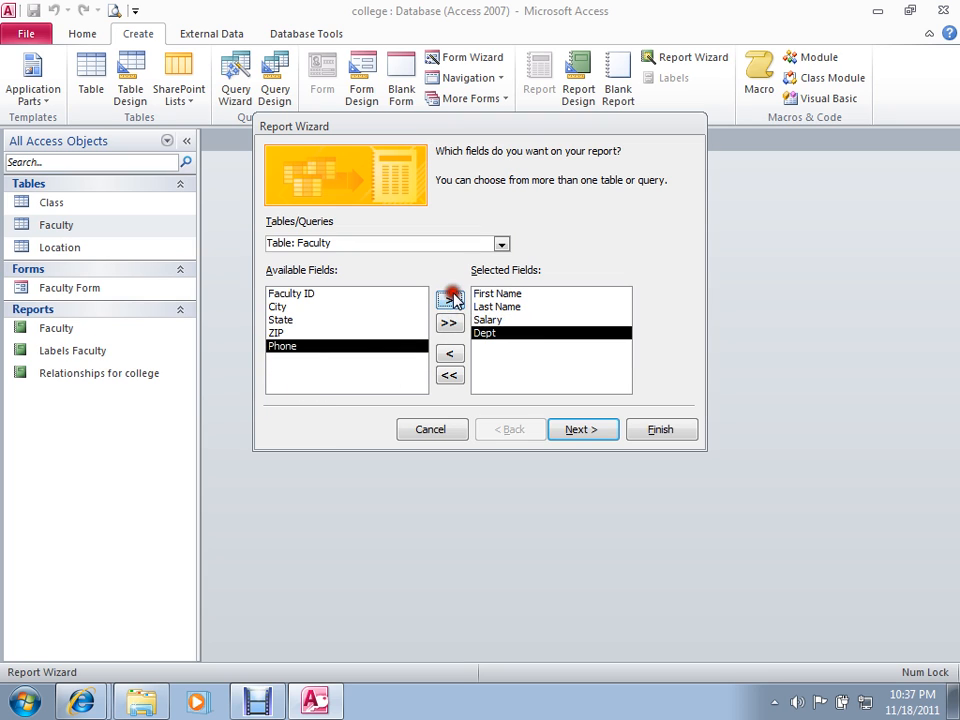
{"action": "left_click", "coordinate": [583, 430]}
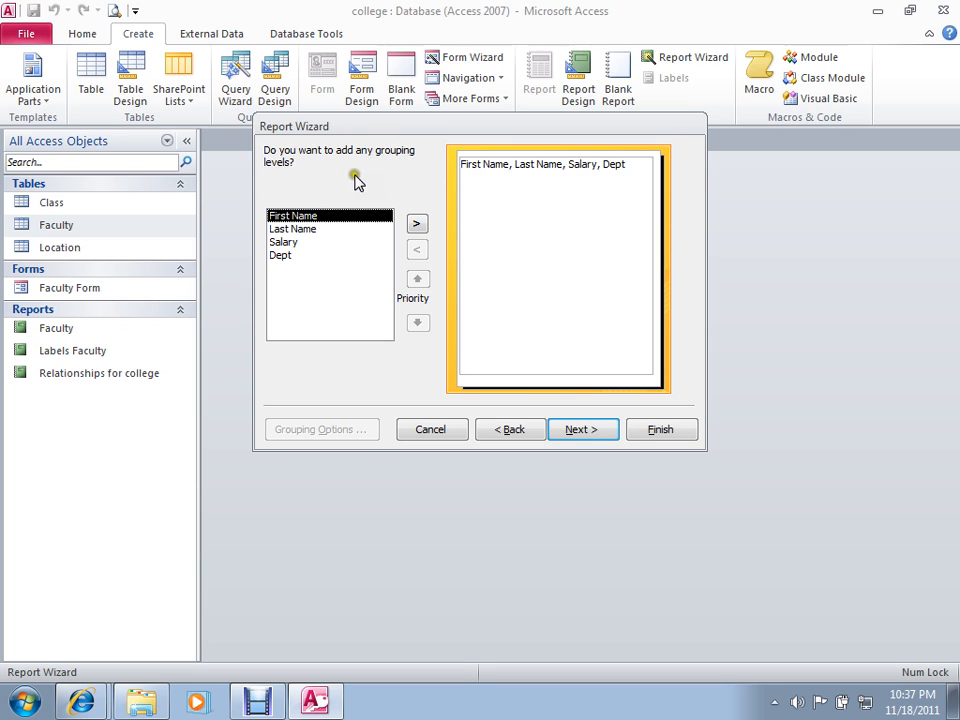
Group the report by Dept and sort its detail records by Last Name in ascending order
{"action": "left_click", "coordinate": [280, 256]}
{"action": "left_click", "coordinate": [416, 225]}
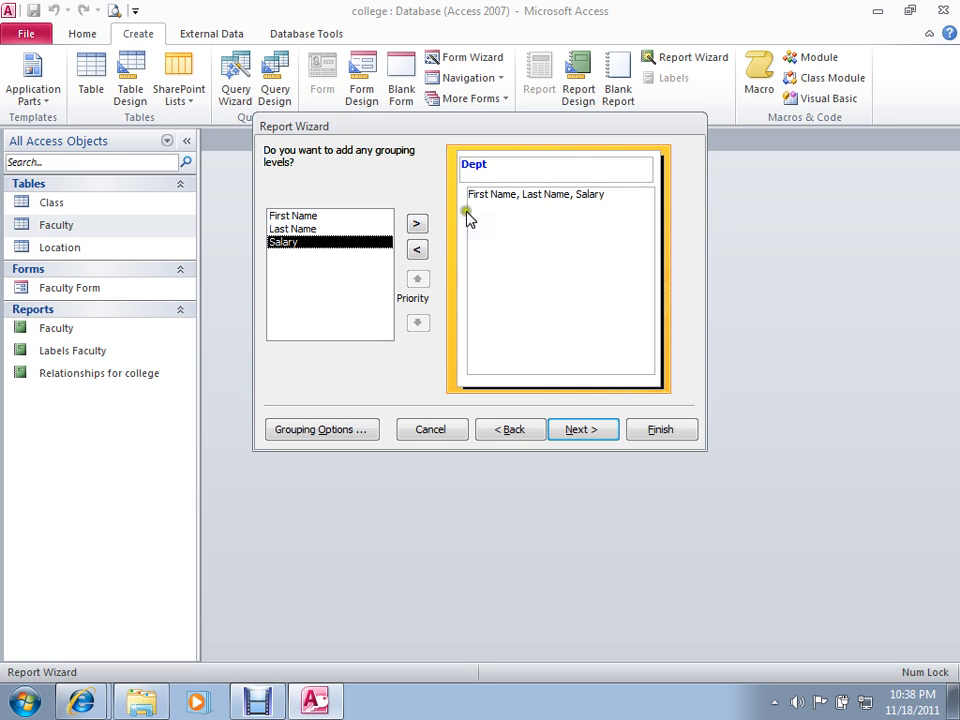
{"action": "left_click", "coordinate": [585, 431]}
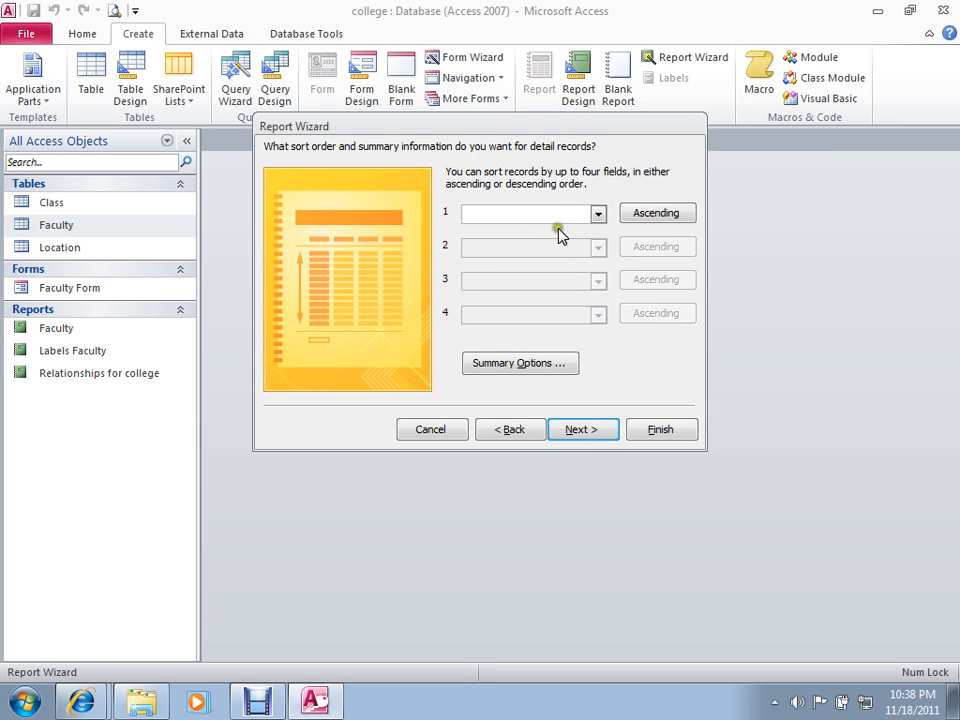
{"action": "left_click", "coordinate": [599, 214]}
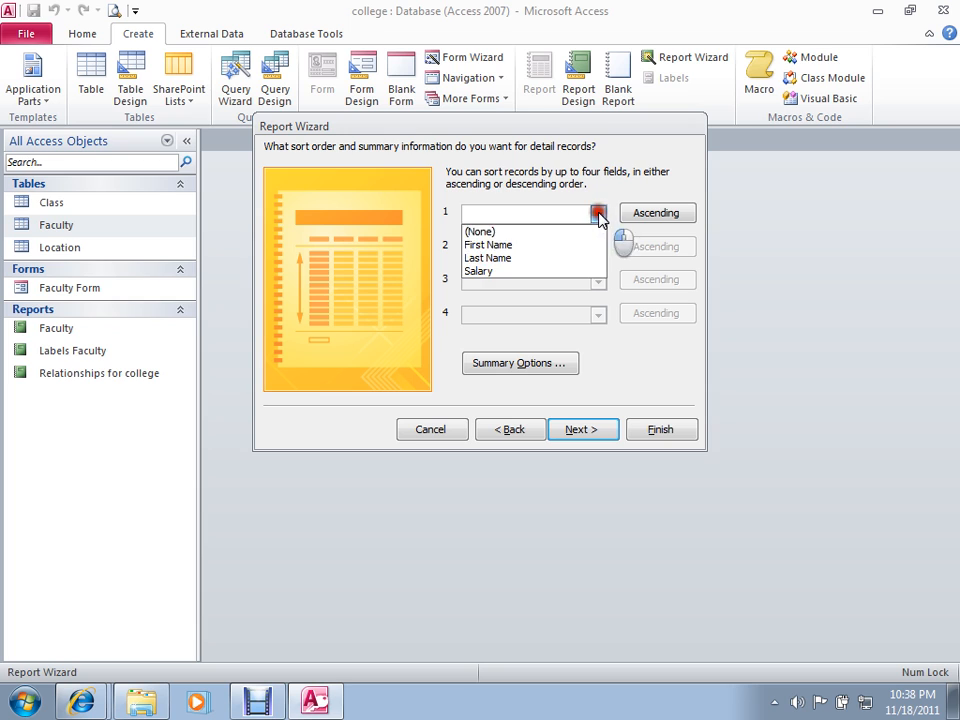
{"action": "left_click", "coordinate": [482, 258]}
{"action": "left_click", "coordinate": [580, 433]}
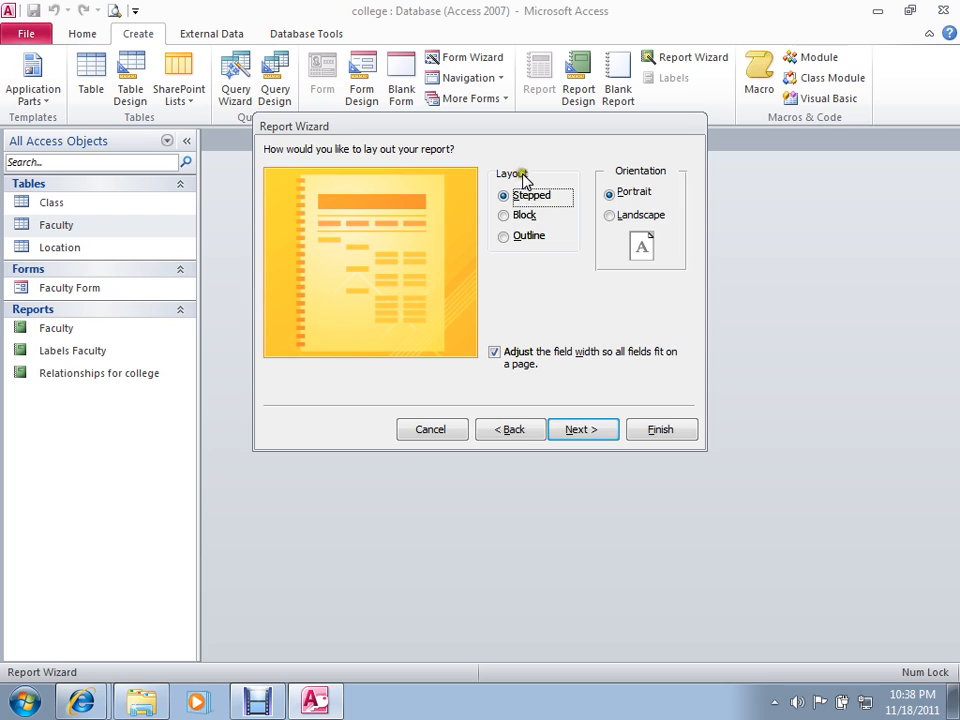
Set the report to Landscape orientation, title it Faculty Raises, and finish the wizard with a preview
{"action": "left_click", "coordinate": [611, 218]}
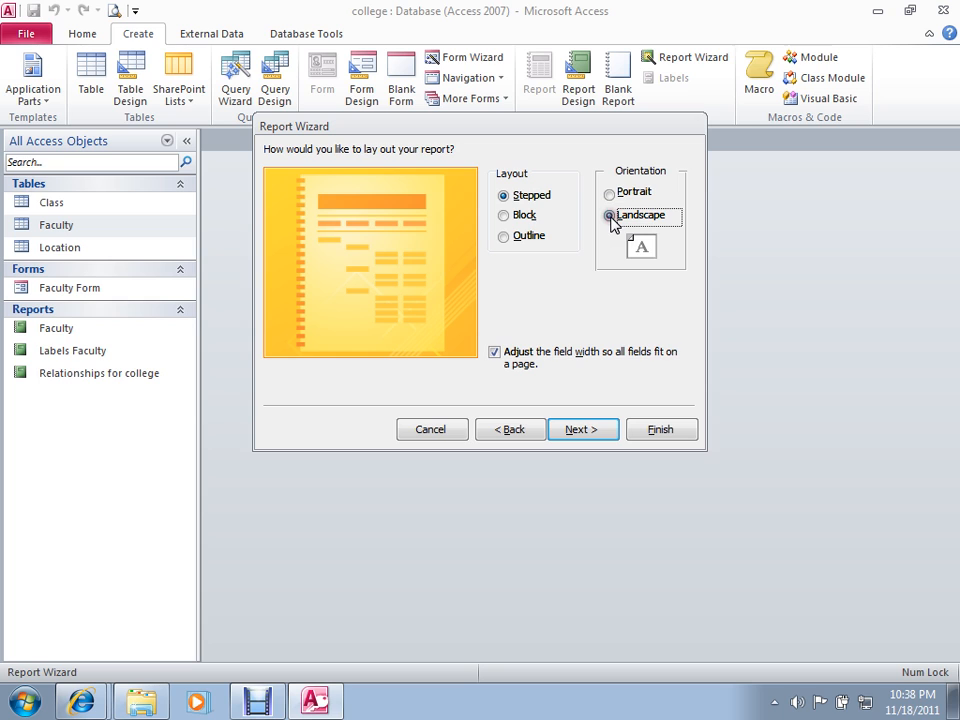
{"action": "left_click", "coordinate": [577, 430]}
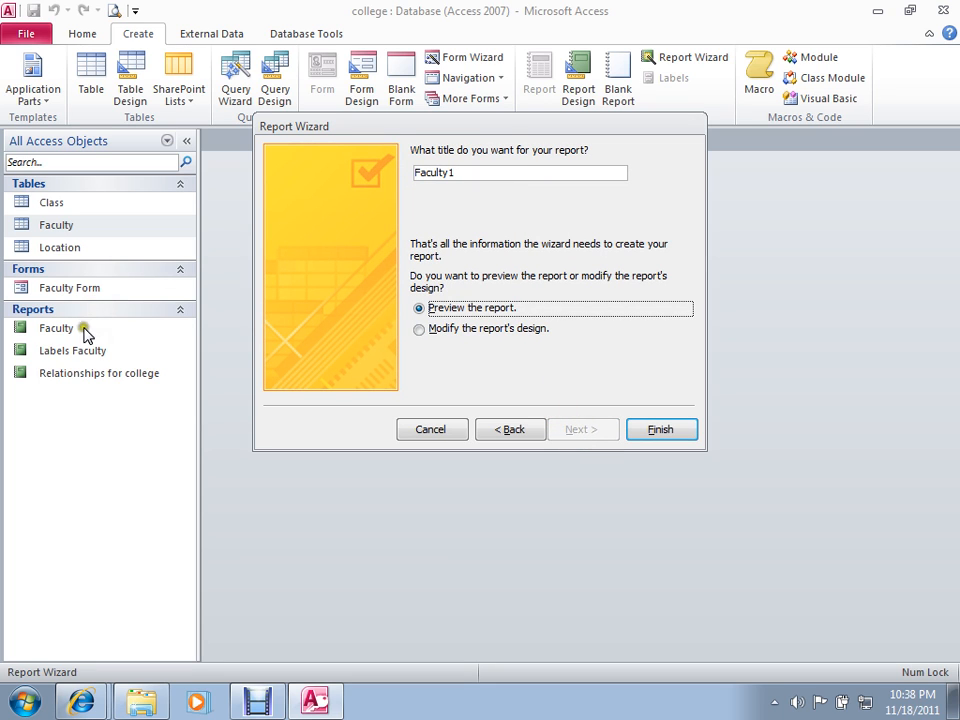
{"action": "left_click_drag", "start_coordinate": [465, 172], "coordinate": [364, 184]}
{"action": "type", "text": "F"}
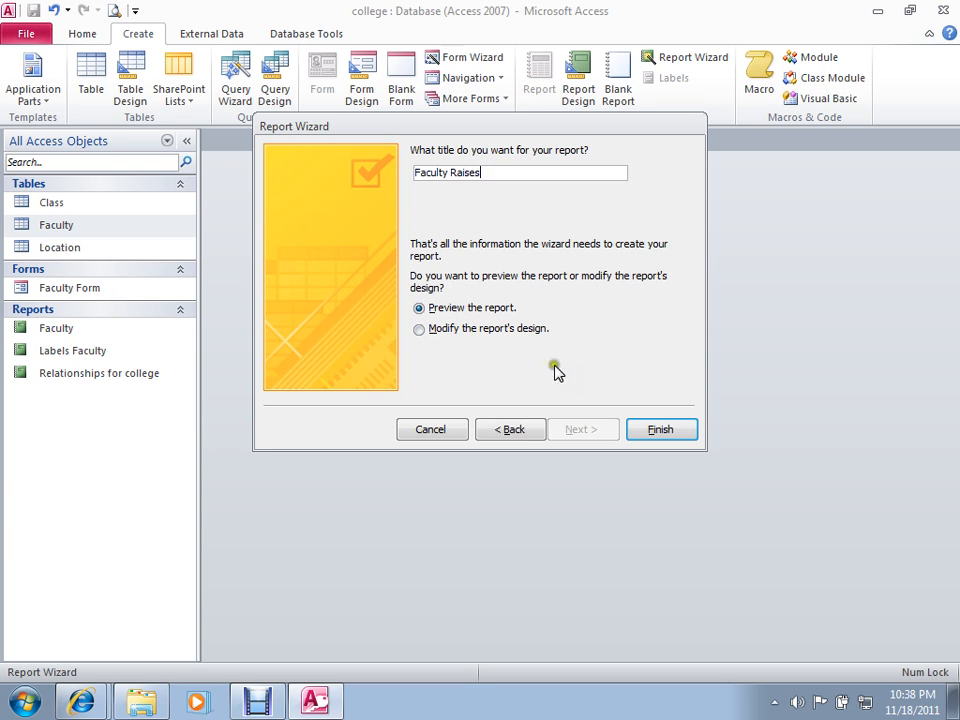
{"action": "left_click", "coordinate": [681, 429]}
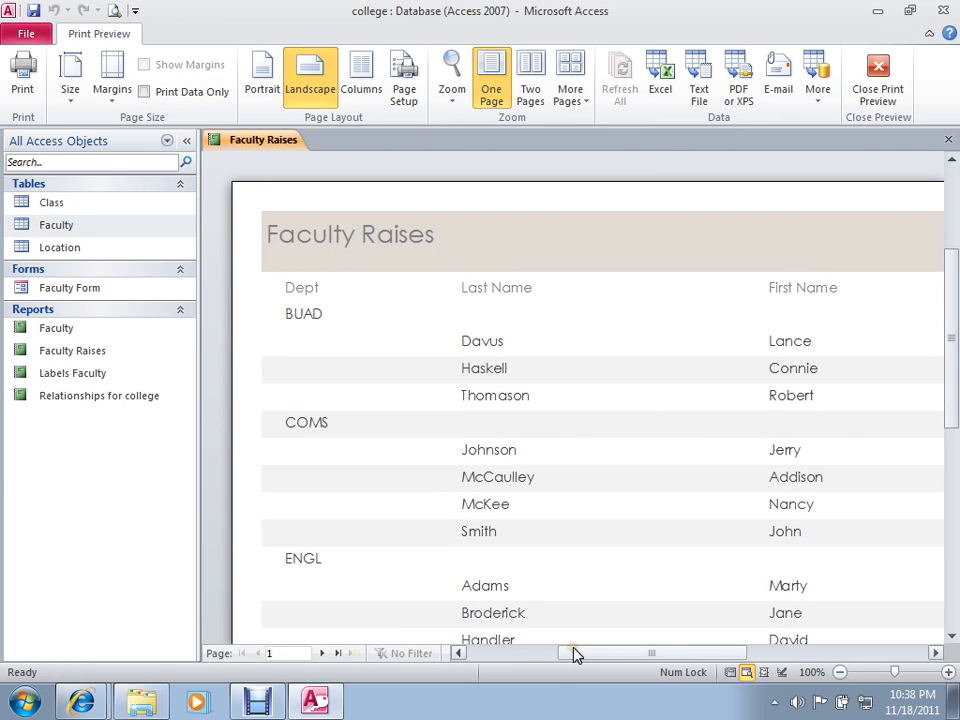
Review the previewed report across to the salary column, and switch it to Design View
{"action": "mouse_move", "coordinate": [575, 655]}
{"action": "left_mouse_down"}
{"action": "mouse_move", "coordinate": [647, 645]}
{"action": "mouse_move", "coordinate": [606, 654]}
{"action": "mouse_move", "coordinate": [580, 675]}
{"action": "left_mouse_up"}
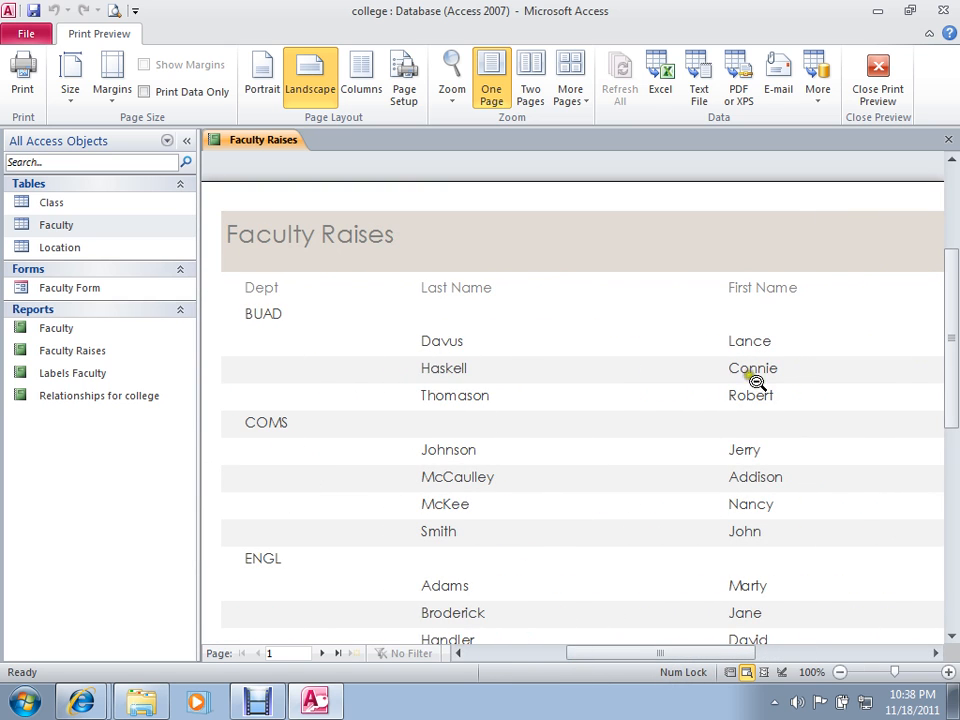
{"action": "left_click_drag", "start_coordinate": [684, 655], "coordinate": [779, 648]}
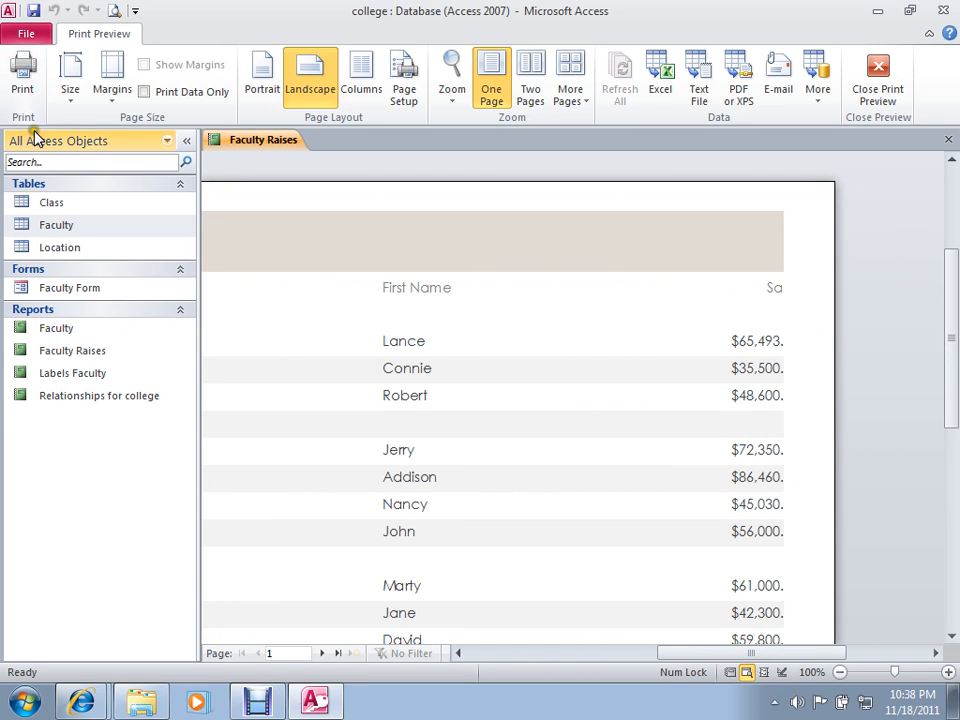
{"action": "left_click", "coordinate": [862, 77]}
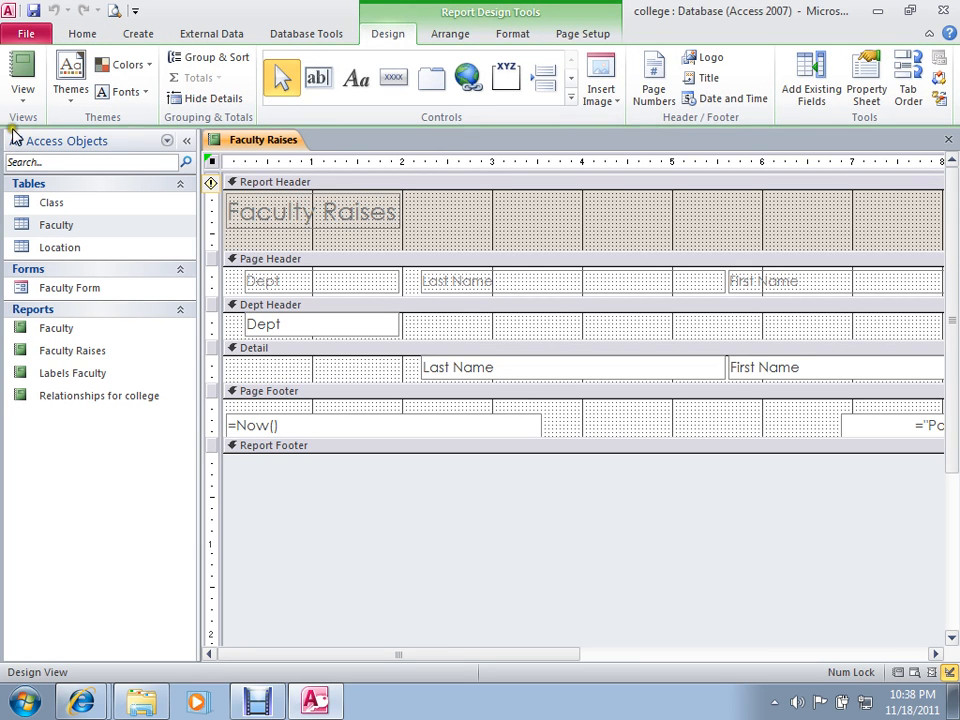
{"action": "left_click", "coordinate": [22, 92]}
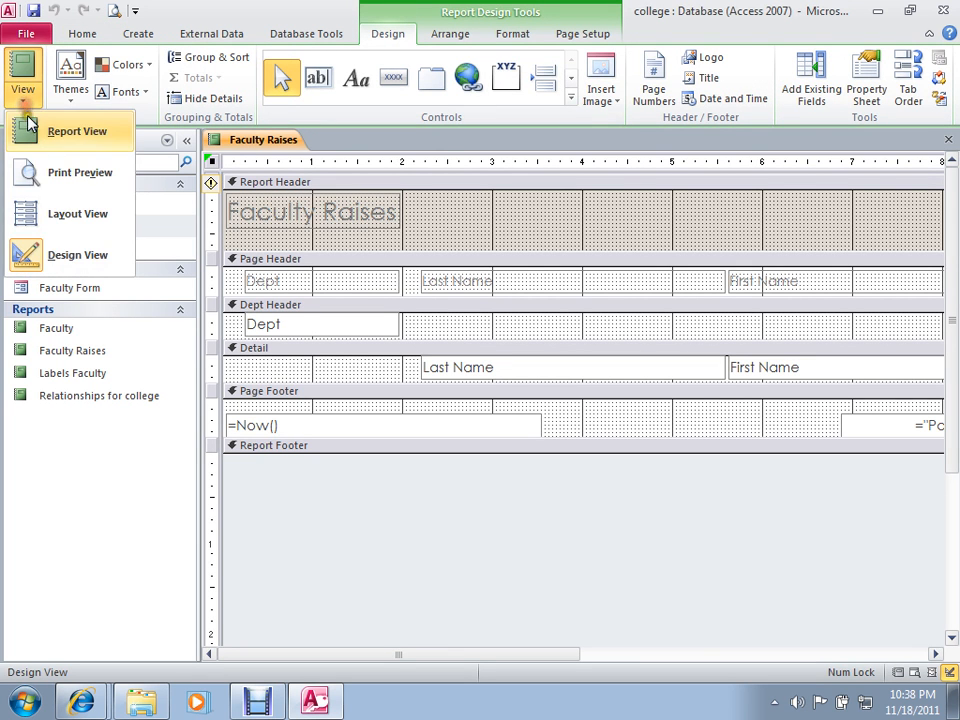
{"action": "left_click", "coordinate": [80, 258]}
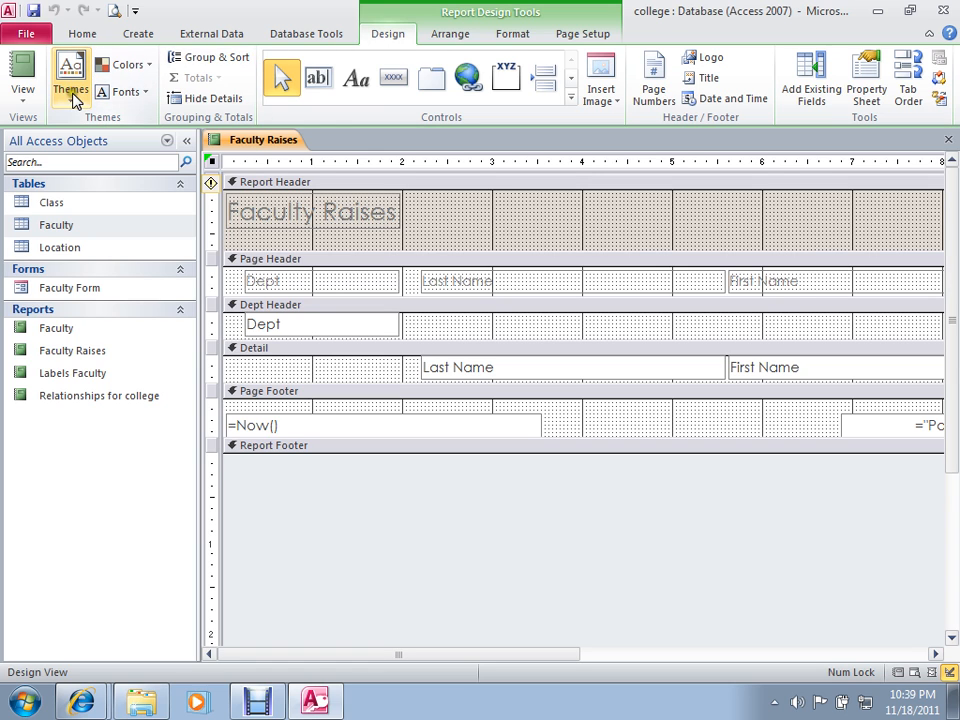
Try the Austin theme colors on the report and apply a built-in theme with a blue-gray header instead
{"action": "left_click", "coordinate": [122, 66]}
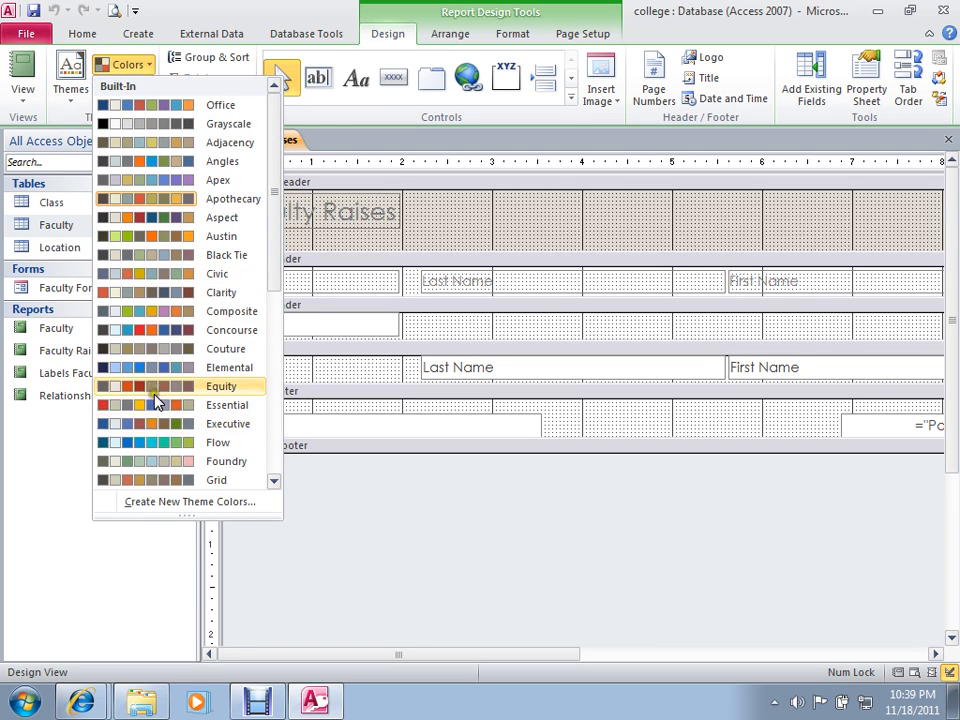
{"action": "left_click", "coordinate": [147, 239]}
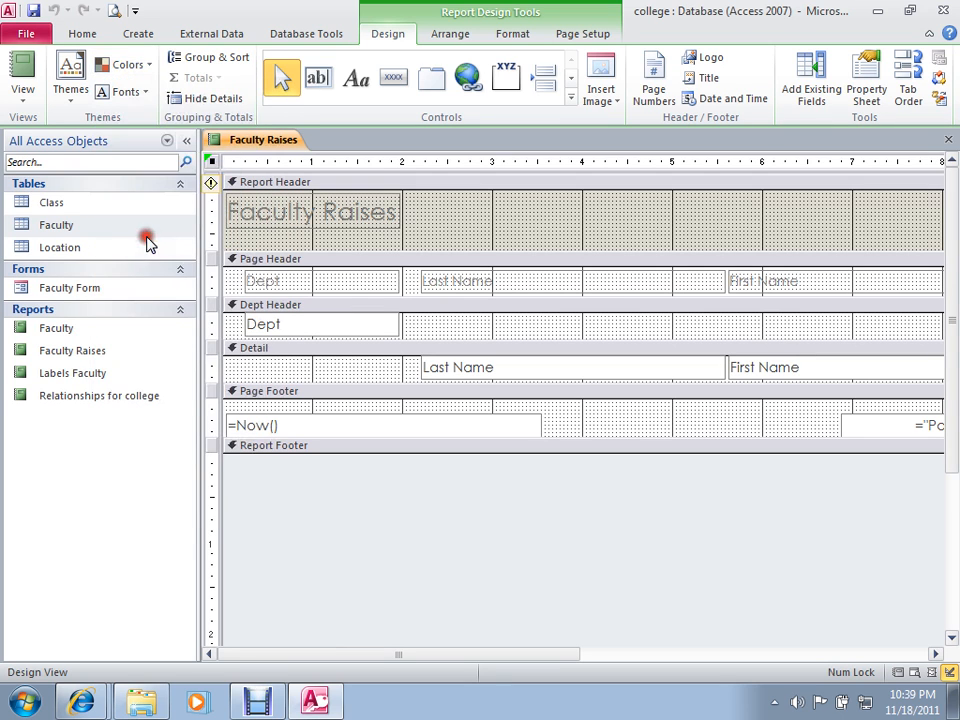
{"action": "left_click", "coordinate": [78, 90]}
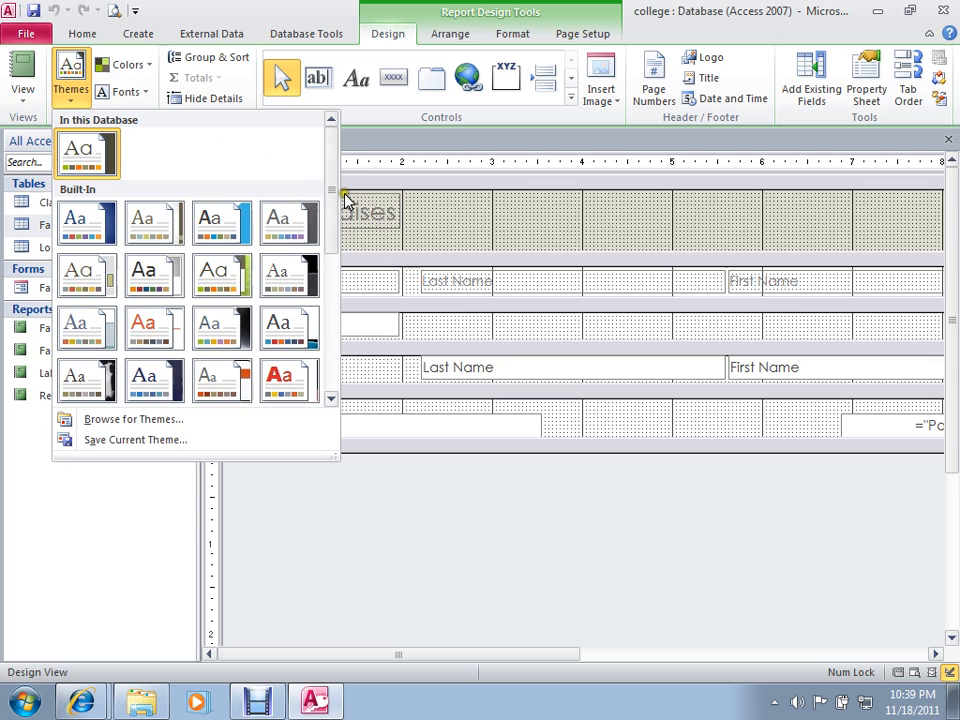
{"action": "left_click_drag", "start_coordinate": [331, 196], "coordinate": [350, 285]}
{"action": "left_click", "coordinate": [281, 320]}
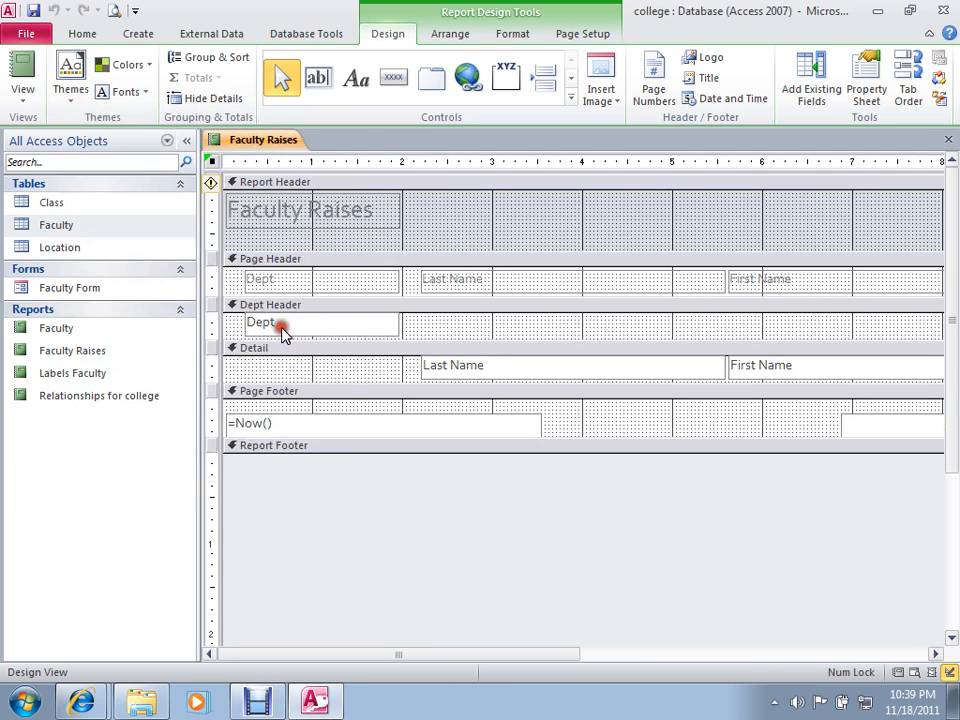
Check the newly themed report in Report View and return to Design View
{"action": "left_click", "coordinate": [19, 67]}
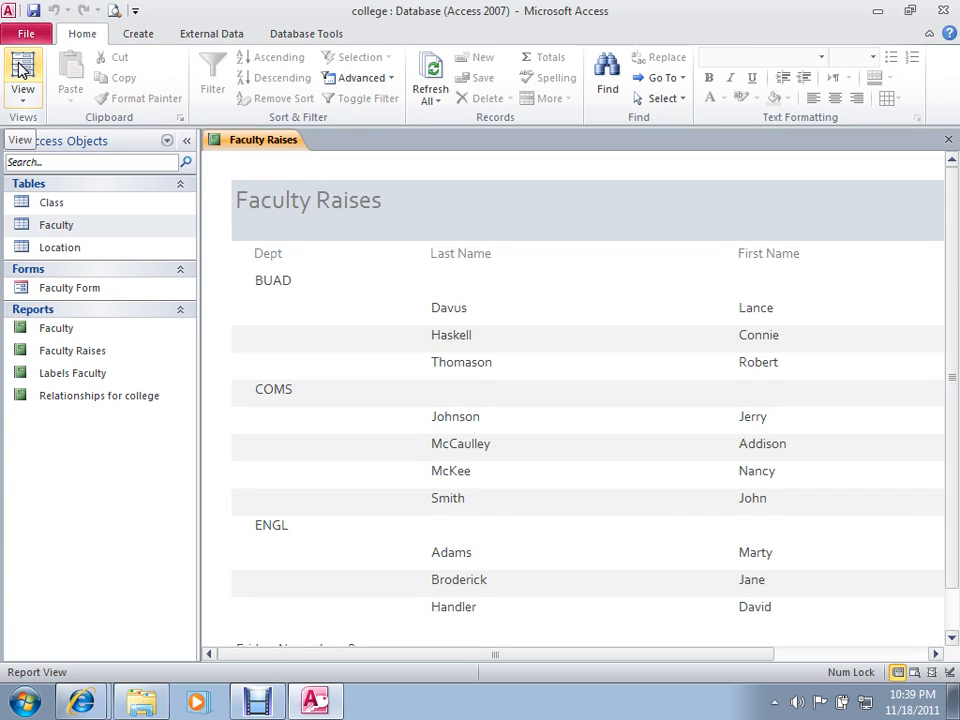
{"action": "left_click", "coordinate": [23, 92]}
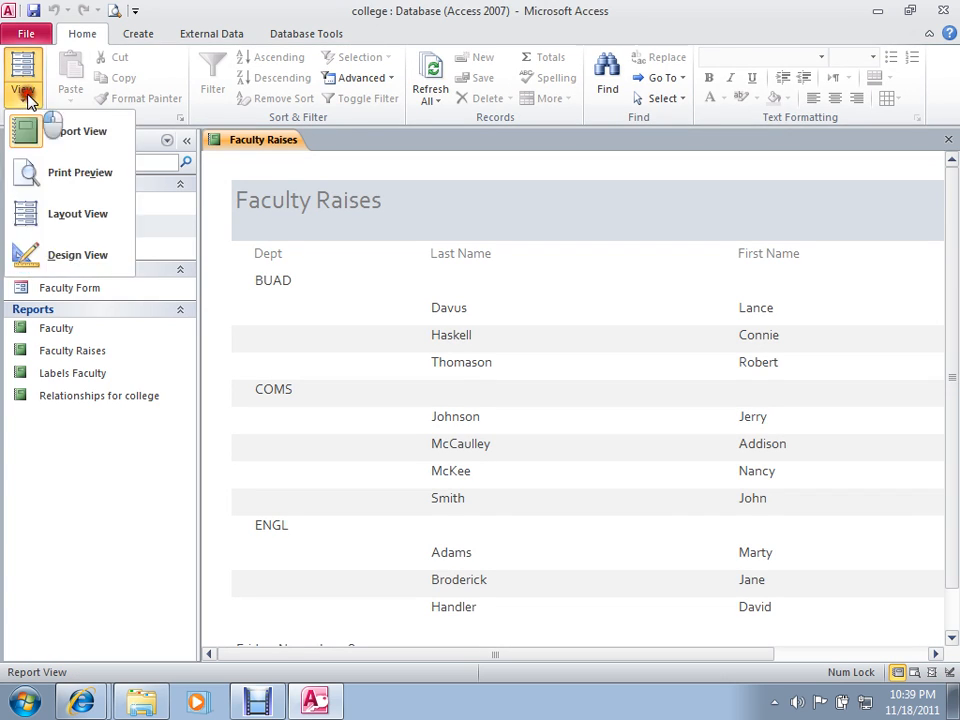
{"action": "left_click", "coordinate": [92, 262]}
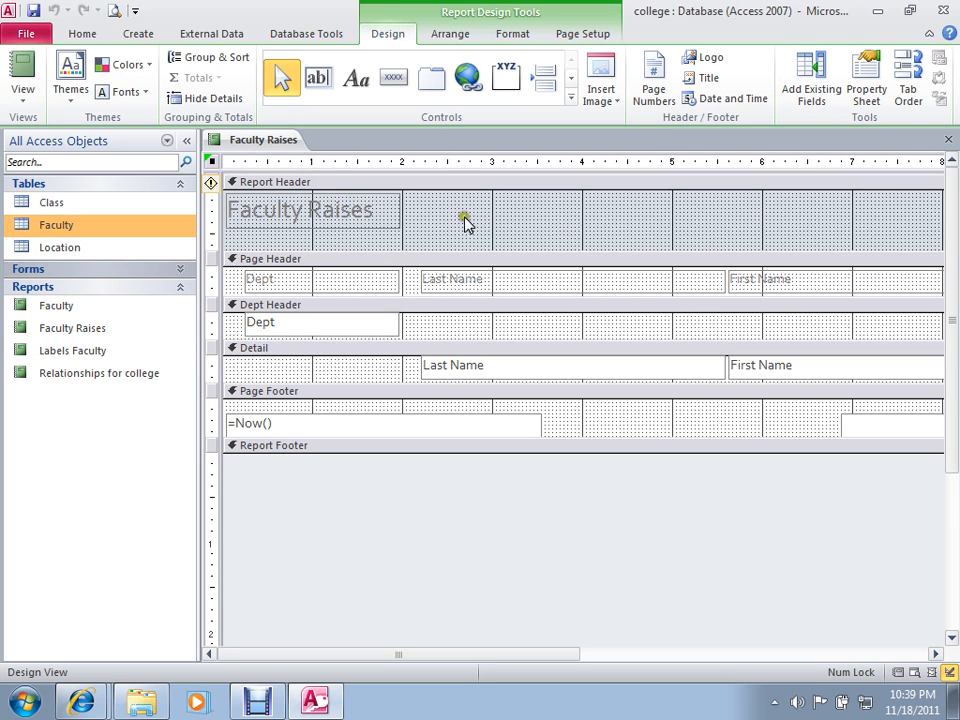
Increase the height of the Report Header section to about 0.8 inch
{"action": "left_click", "coordinate": [94, 35]}
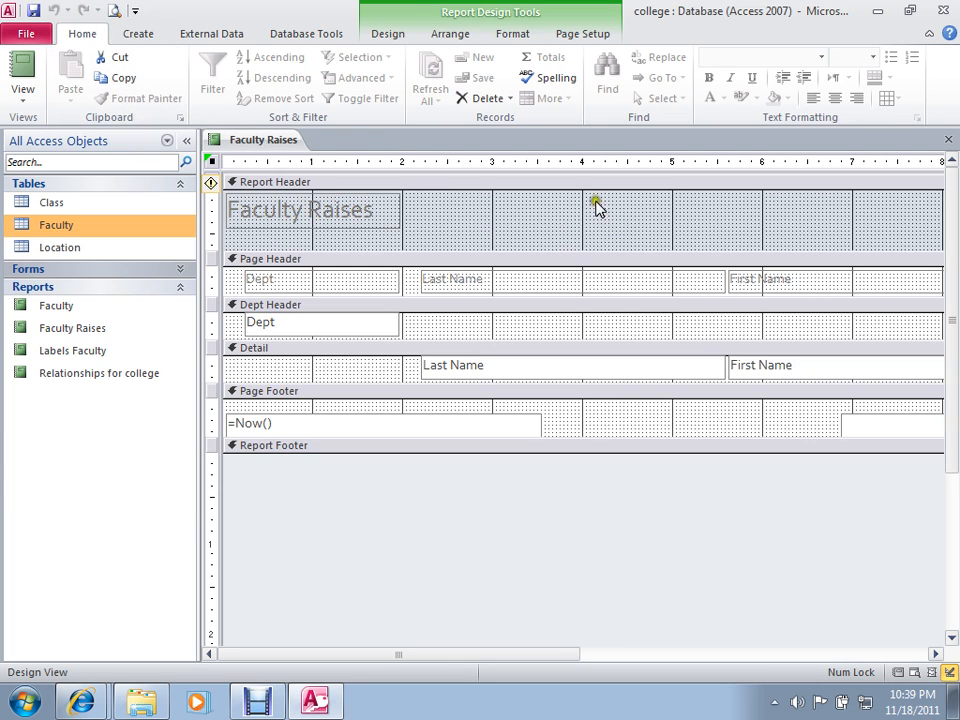
{"action": "left_click", "coordinate": [459, 251]}
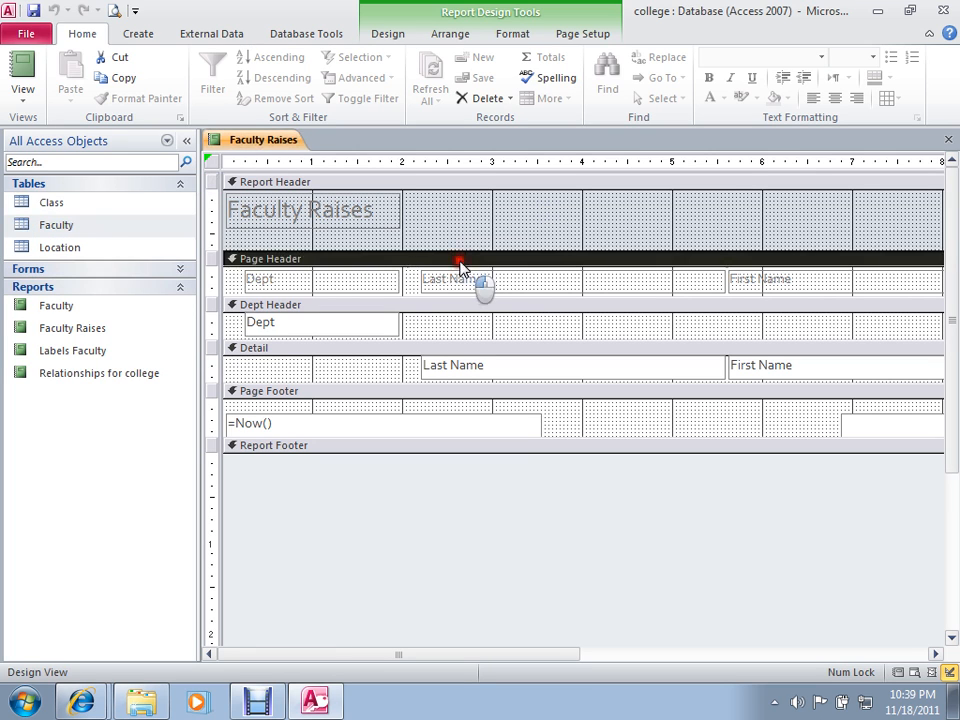
{"action": "left_click_drag", "start_coordinate": [371, 250], "coordinate": [379, 300]}
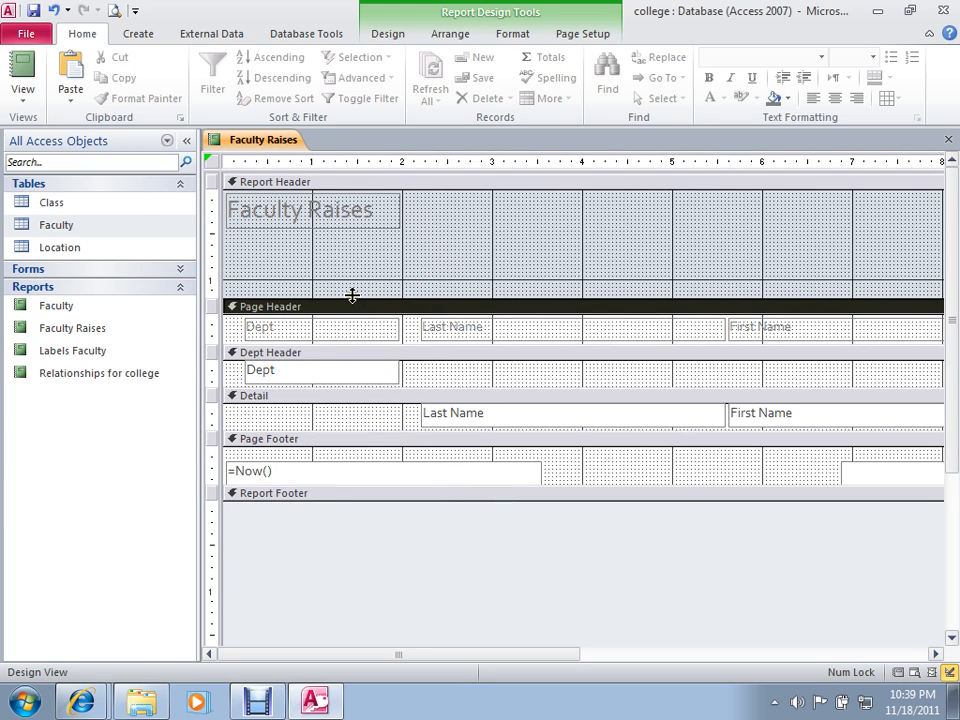
{"action": "left_click_drag", "start_coordinate": [352, 296], "coordinate": [349, 263]}
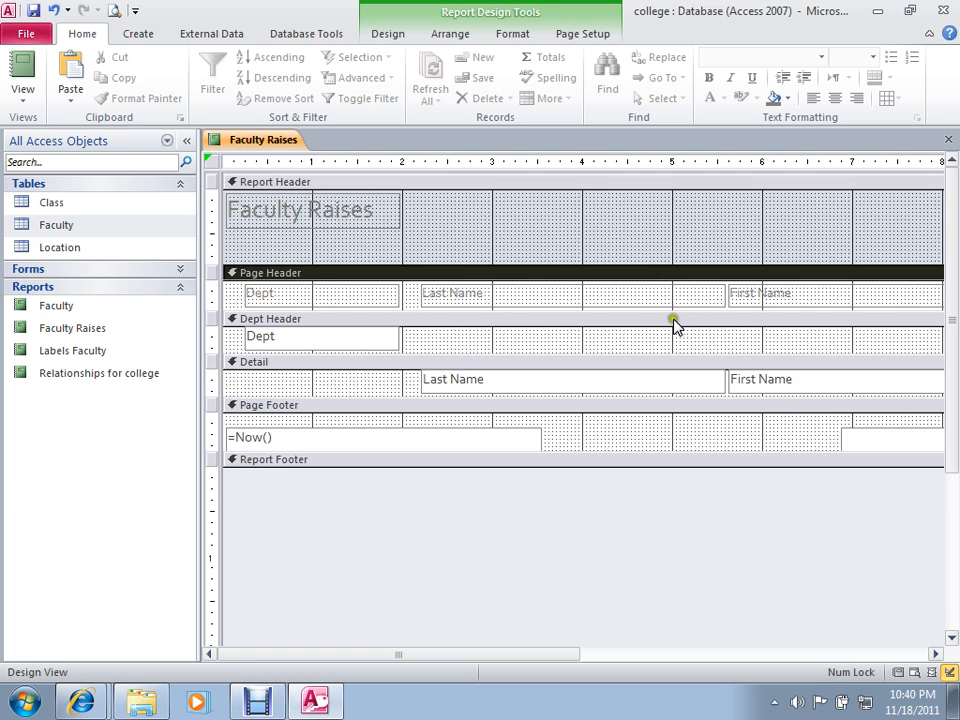
Check the report with the taller header in Report View, and return to Design View
{"action": "left_click", "coordinate": [22, 66]}
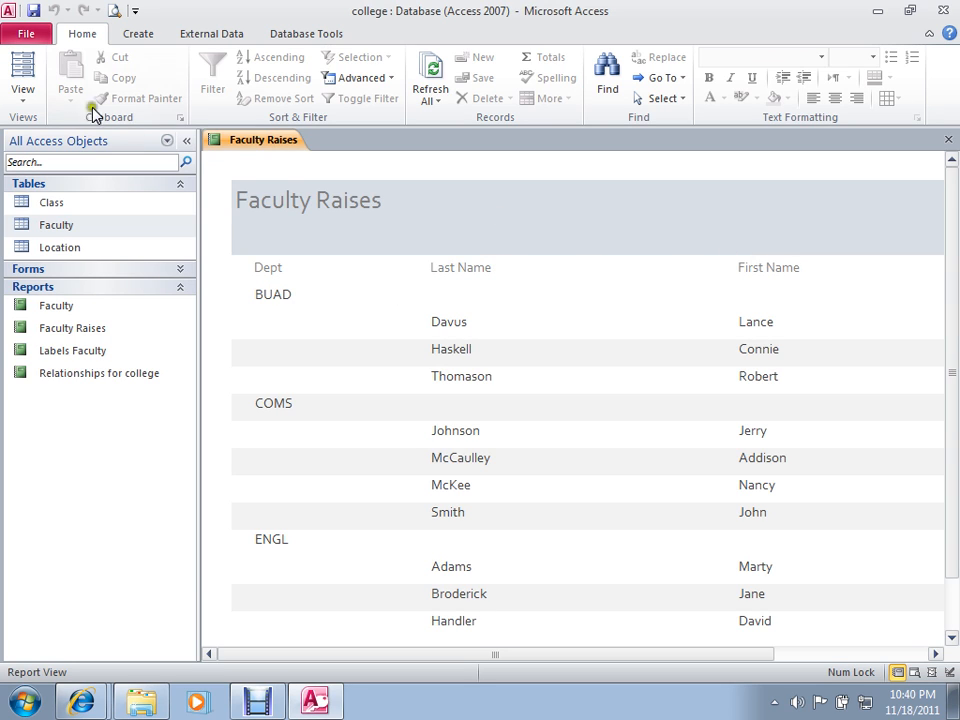
{"action": "left_click", "coordinate": [23, 97]}
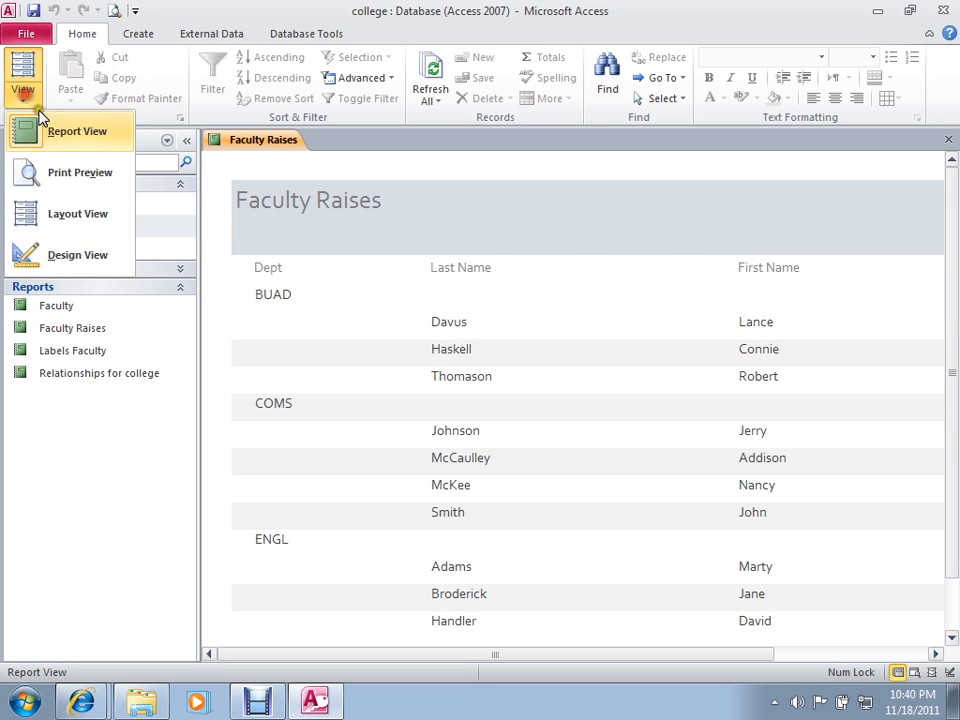
{"action": "left_click", "coordinate": [72, 135]}
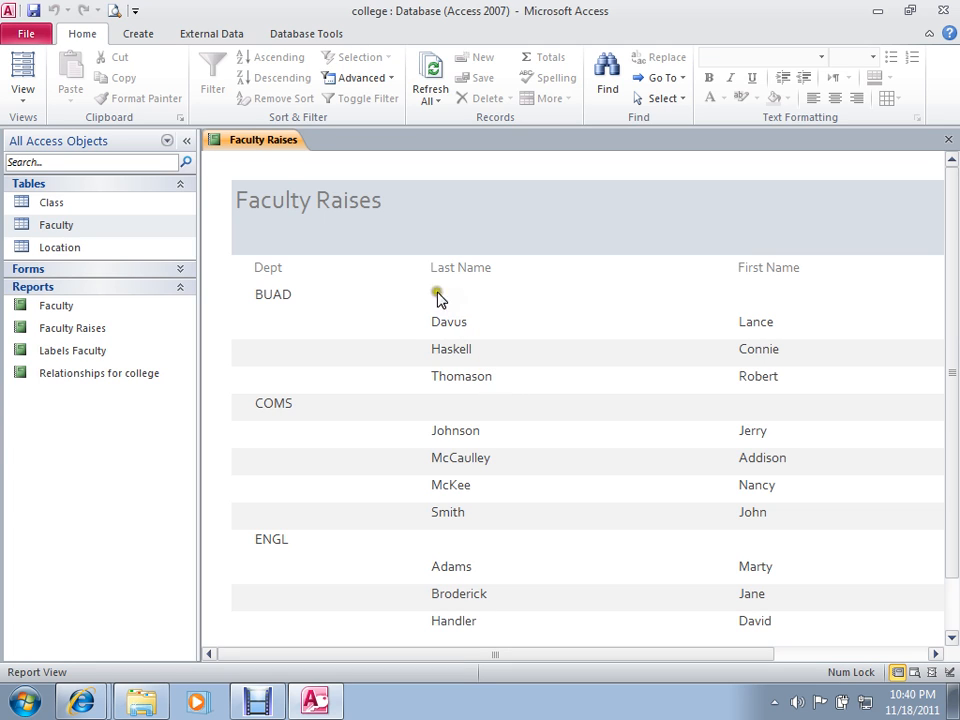
{"action": "left_click", "coordinate": [20, 90]}
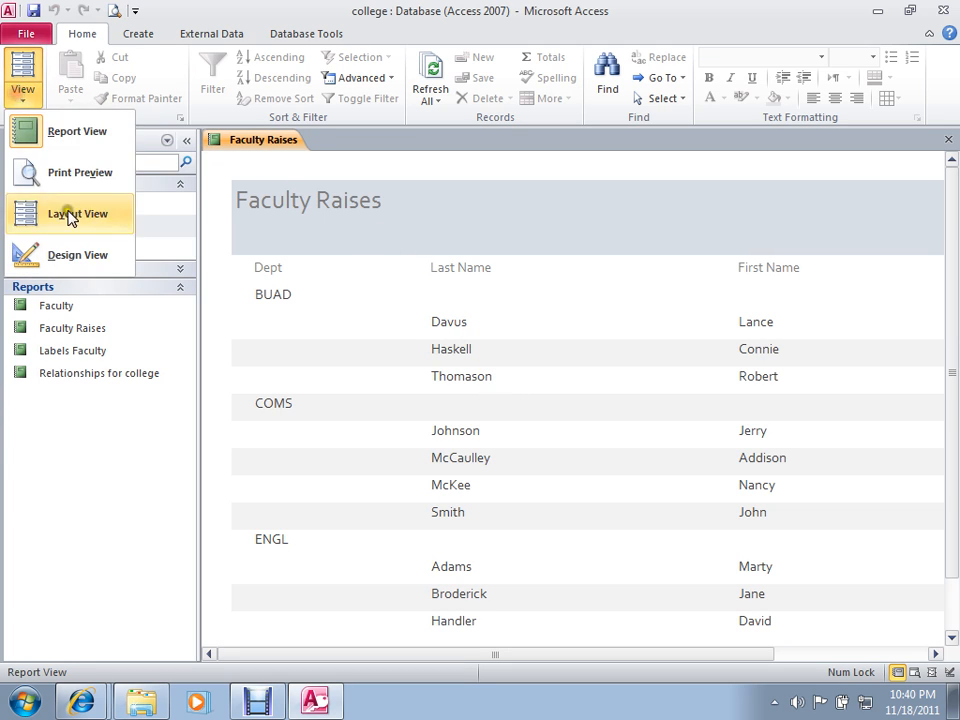
{"action": "left_click", "coordinate": [94, 254]}
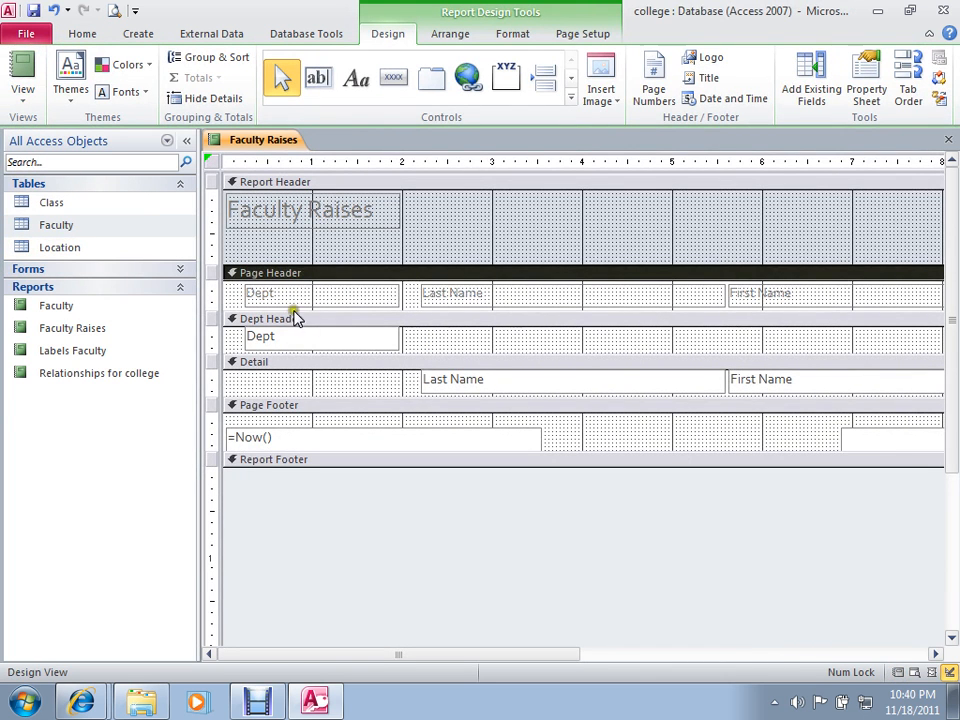
Narrow the Dept label in the Page Header and the Dept text box in the Dept Header to about 0.6 inch each
{"action": "left_click", "coordinate": [397, 296]}
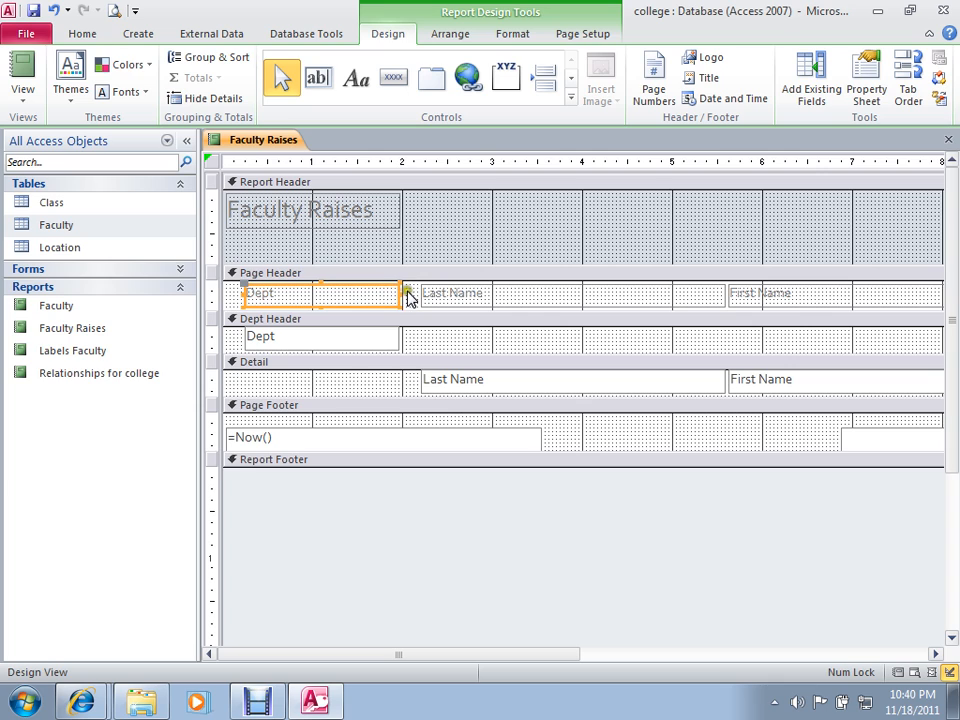
{"action": "left_click_drag", "start_coordinate": [397, 296], "coordinate": [300, 309]}
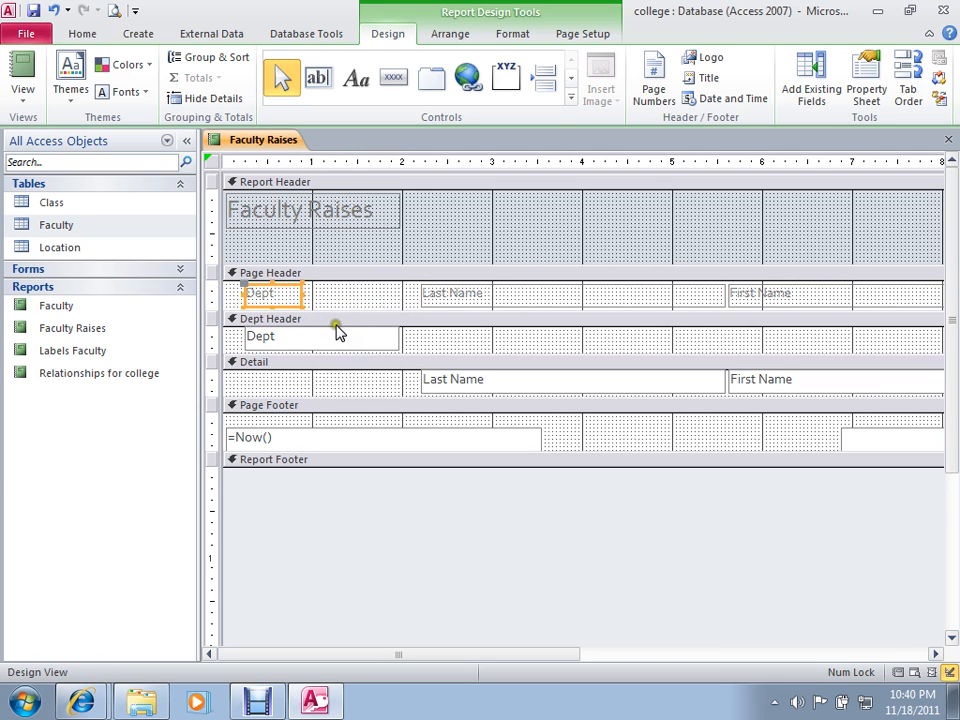
{"action": "left_click", "coordinate": [337, 333]}
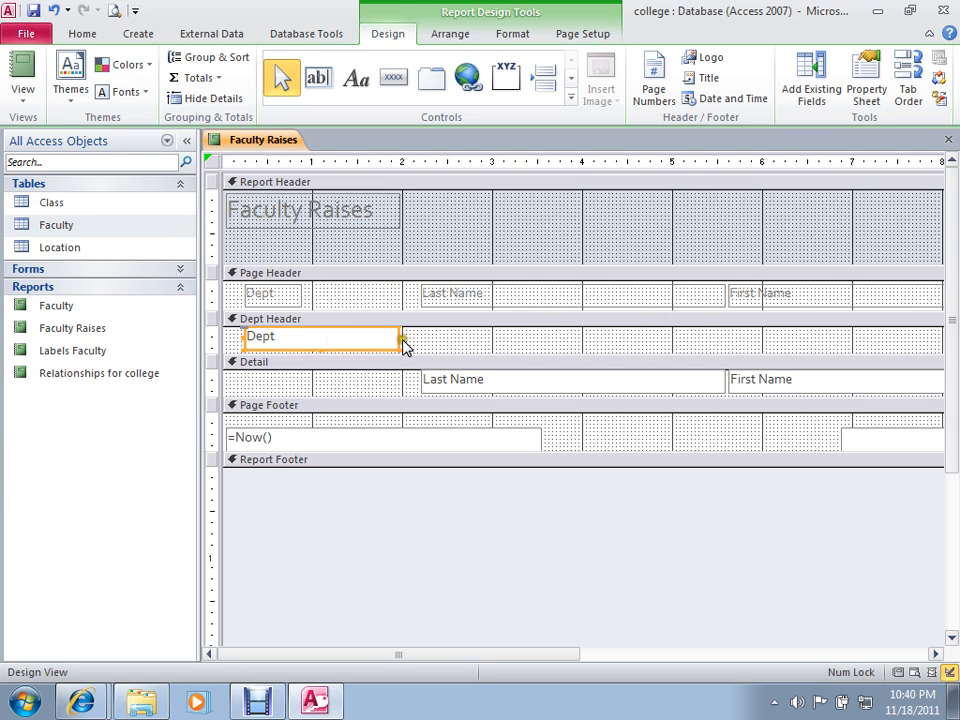
{"action": "left_click_drag", "start_coordinate": [398, 339], "coordinate": [302, 351]}
{"action": "left_click", "coordinate": [327, 337]}
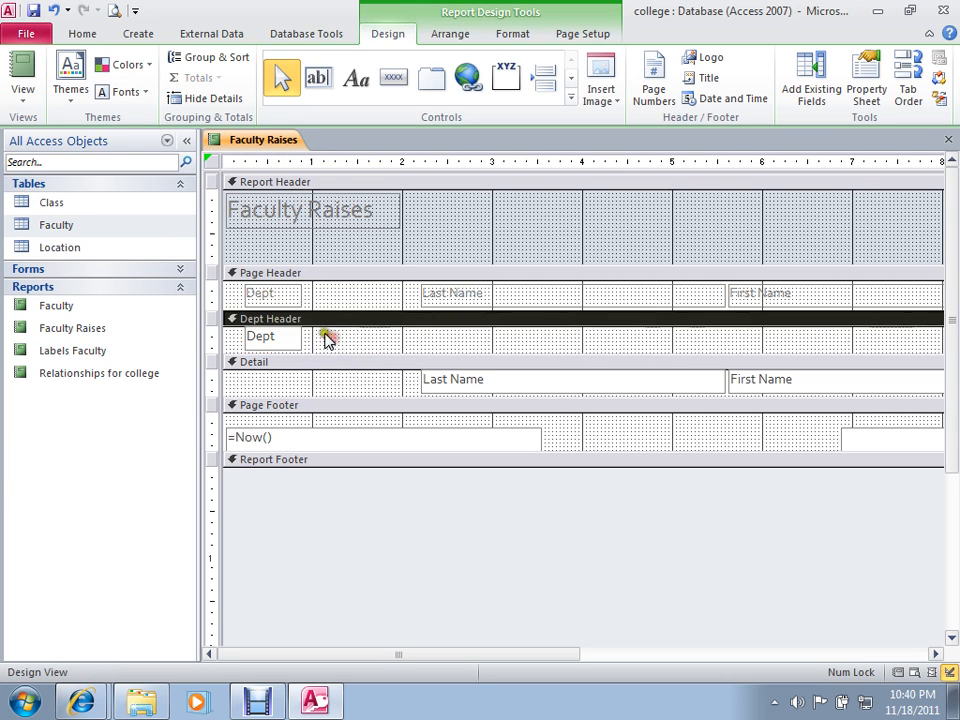
{"action": "left_click", "coordinate": [291, 300]}
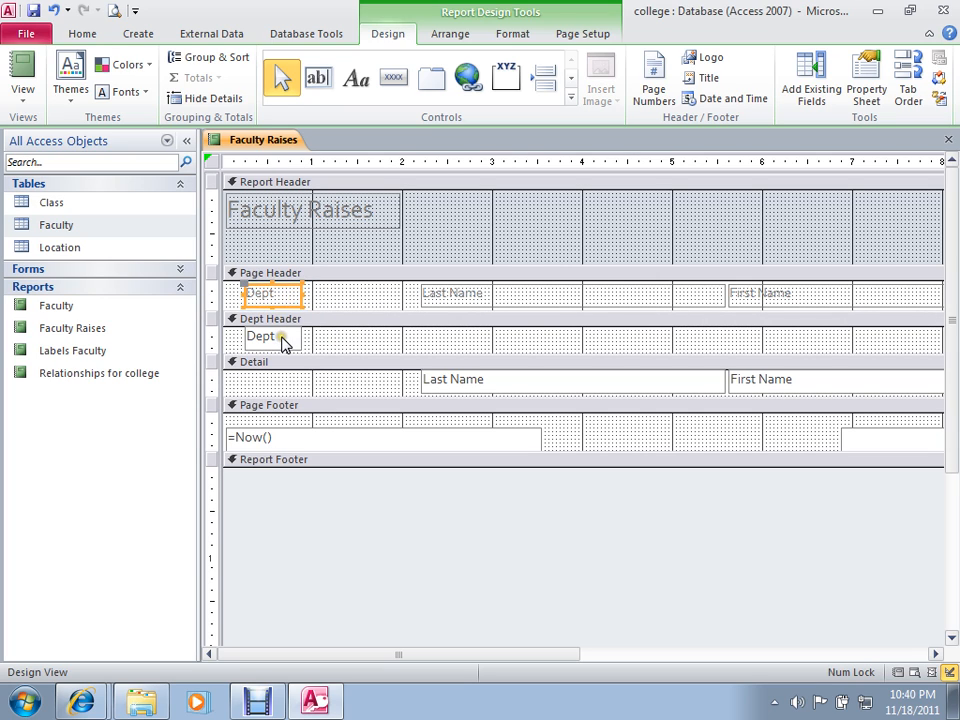
{"action": "left_click", "coordinate": [283, 343]}
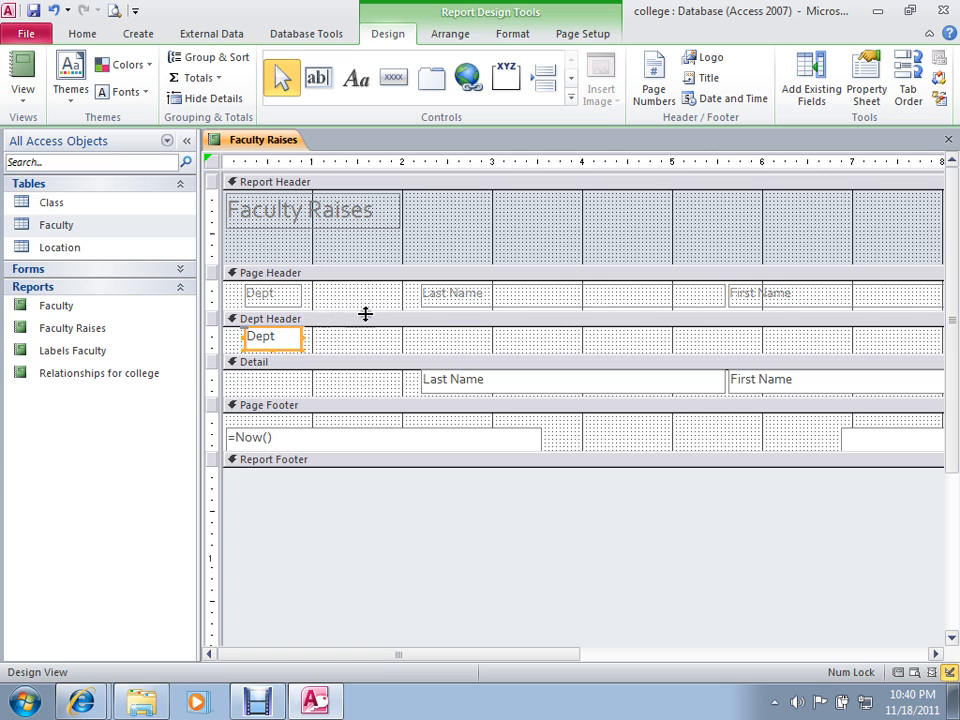
Move the Last Name label in the Page Header left to about the 1-inch mark and narrow it to about 1.3 inches
{"action": "left_click", "coordinate": [444, 300]}
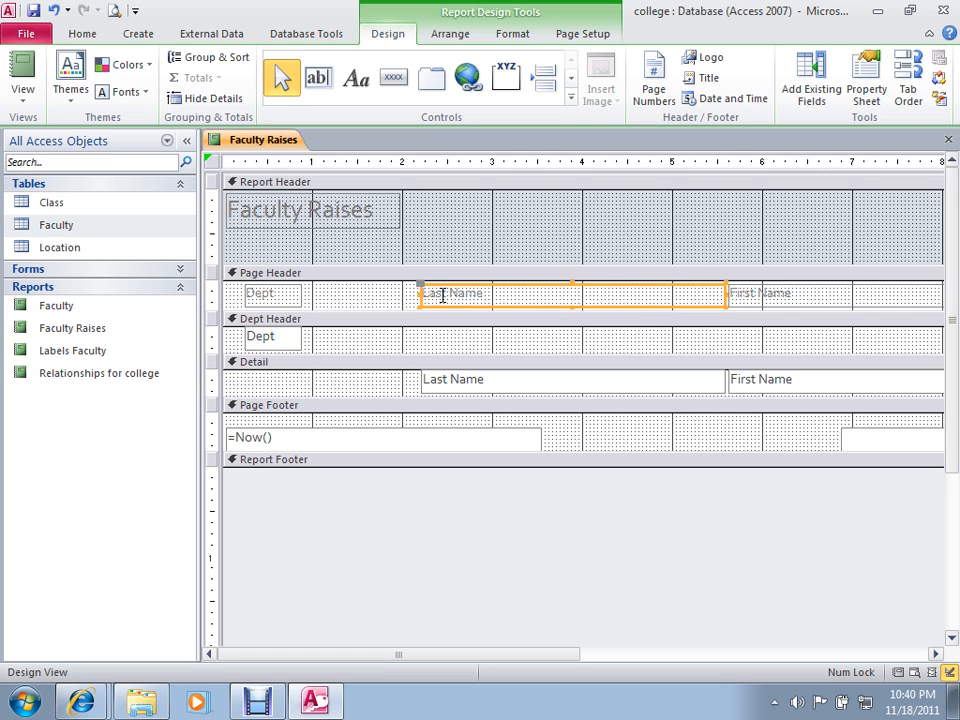
{"action": "key", "text": "Left"}
{"action": "key", "text": "Left"}
{"action": "key", "text": "Left"}
{"action": "key", "text": "Left"}
{"action": "key", "text": "Left"}
{"action": "key", "text": "Left"}
{"action": "key", "text": "Left"}
{"action": "key", "text": "Left"}
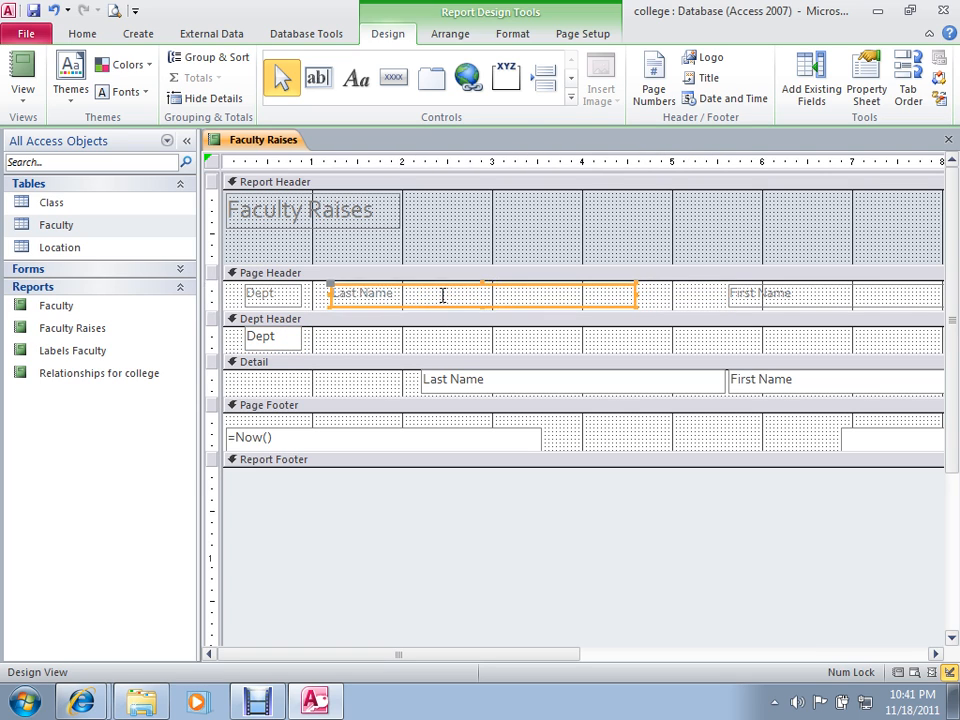
{"action": "key", "text": "Left"}
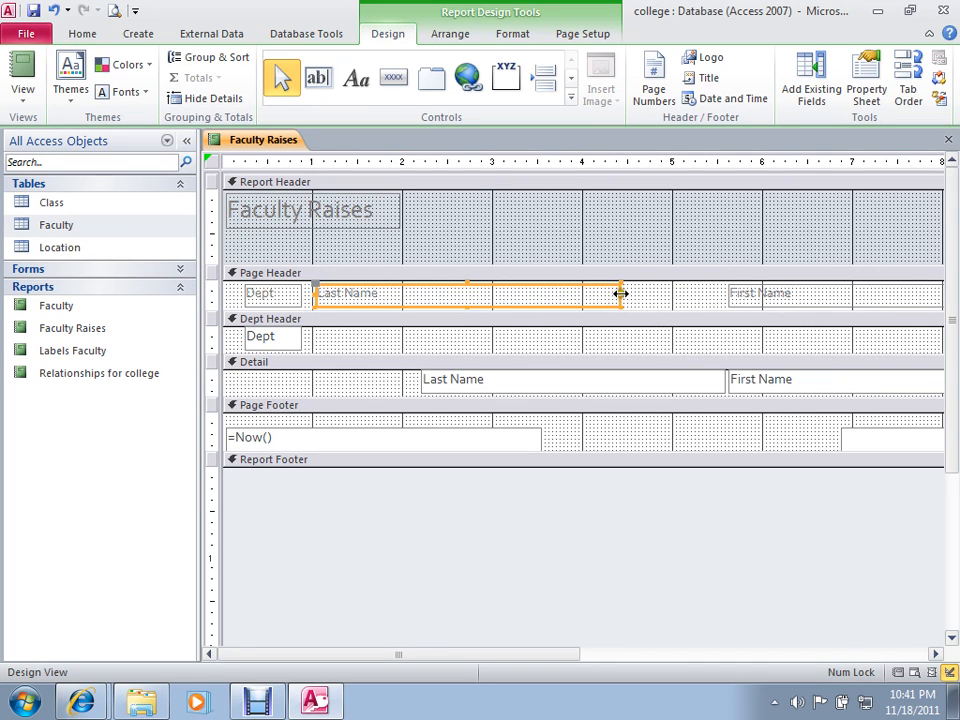
{"action": "left_click_drag", "start_coordinate": [620, 293], "coordinate": [430, 317]}
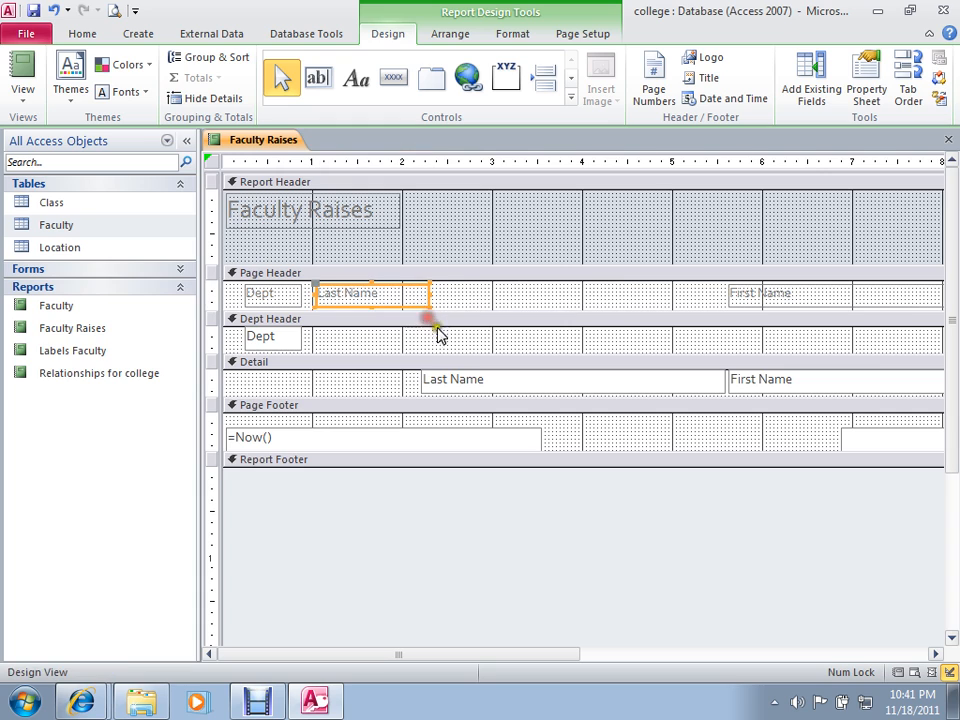
Move the Last Name text box in the Detail section left to the 1-inch mark and narrow it to about 1.3 inches
{"action": "left_click", "coordinate": [455, 390]}
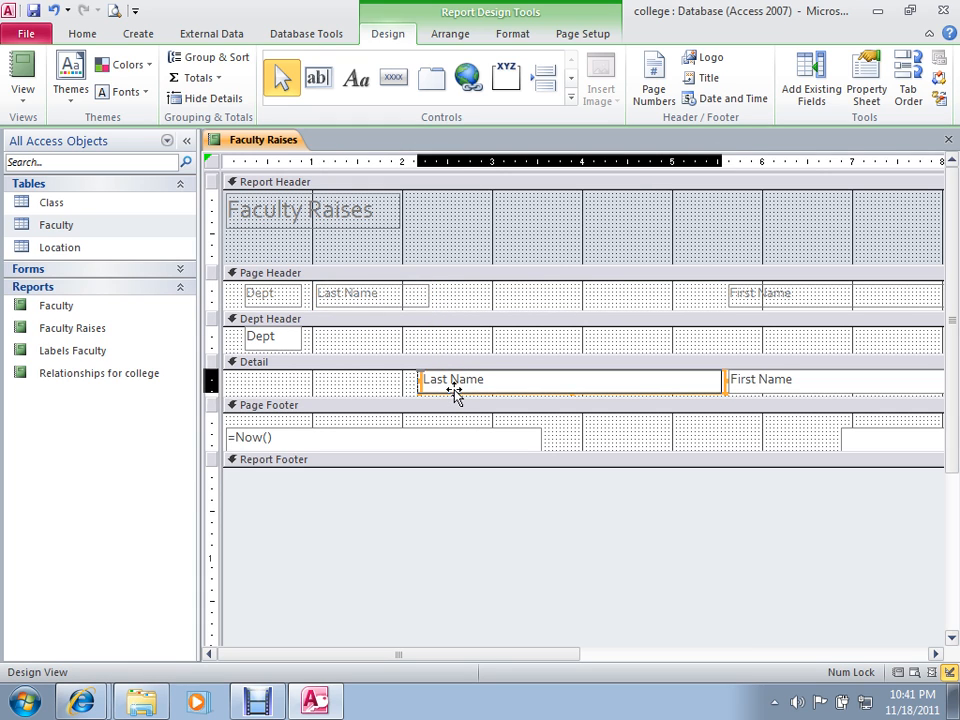
{"action": "key", "text": "Left"}
{"action": "key", "text": "Left"}
{"action": "key", "text": "Left"}
{"action": "key", "text": "Left"}
{"action": "key", "text": "Left"}
{"action": "key", "text": "Left"}
{"action": "key", "text": "Left"}
{"action": "key", "text": "Left"}
{"action": "key", "text": "Left"}
{"action": "key", "text": "Left"}
{"action": "key", "text": "Left"}
{"action": "key", "text": "Left"}
{"action": "key", "text": "Left"}
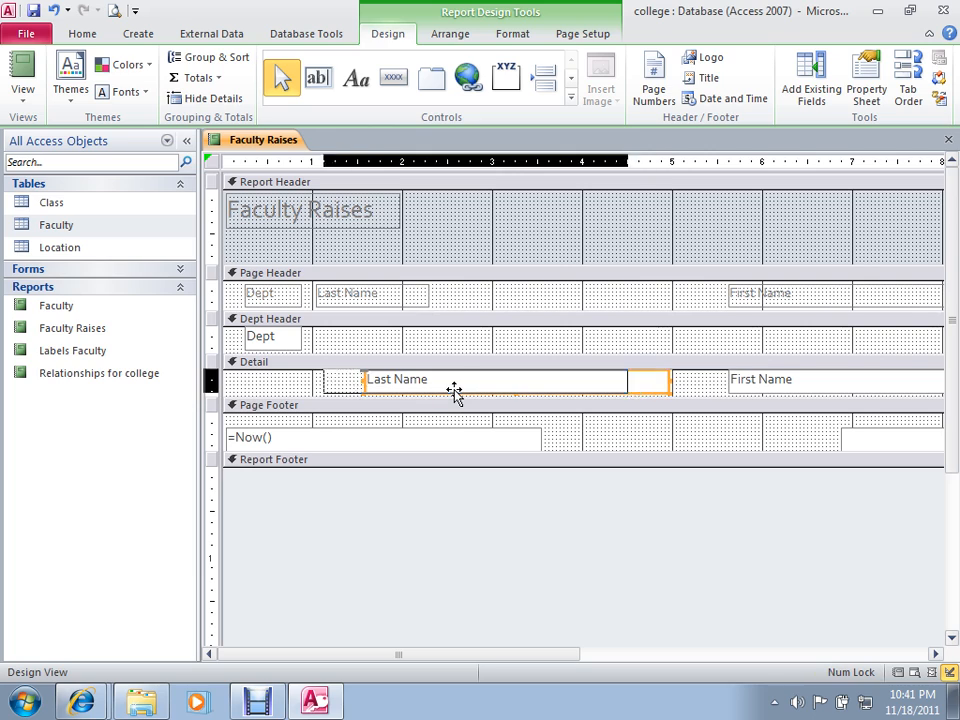
{"action": "key", "text": "Left"}
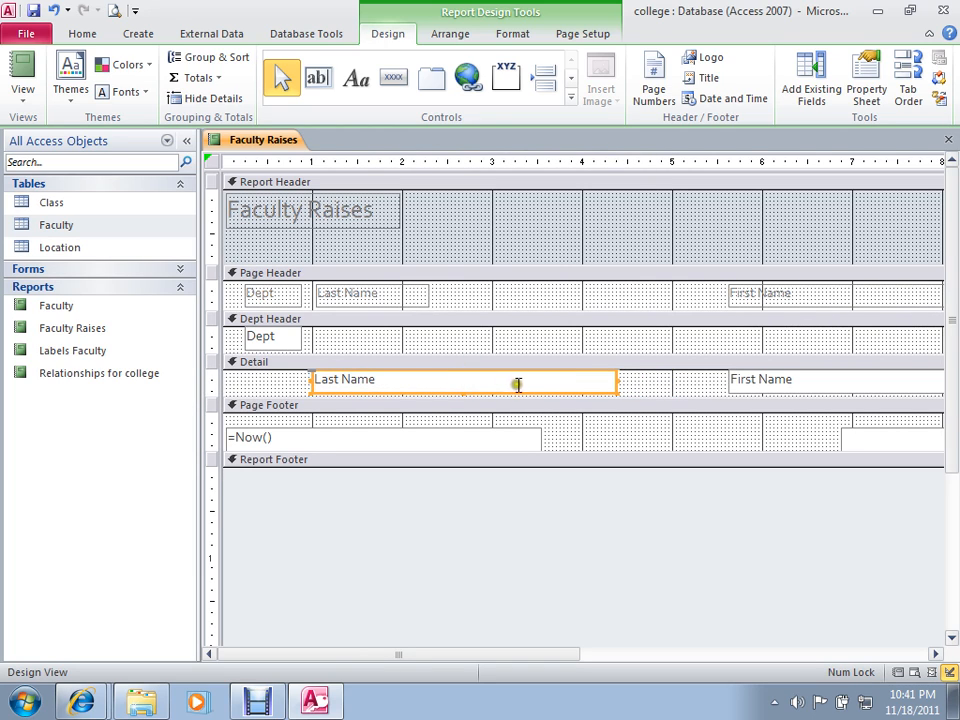
{"action": "left_click_drag", "start_coordinate": [617, 381], "coordinate": [433, 381]}
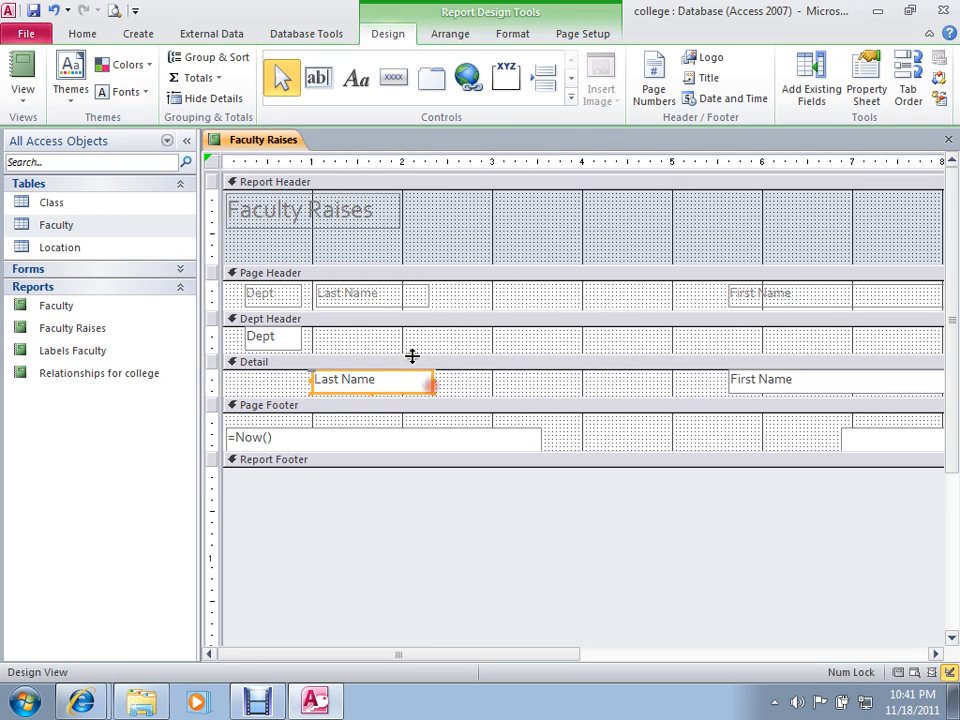
Align the left edges of the Last Name label and the Last Name text box
{"action": "left_click", "coordinate": [380, 300]}
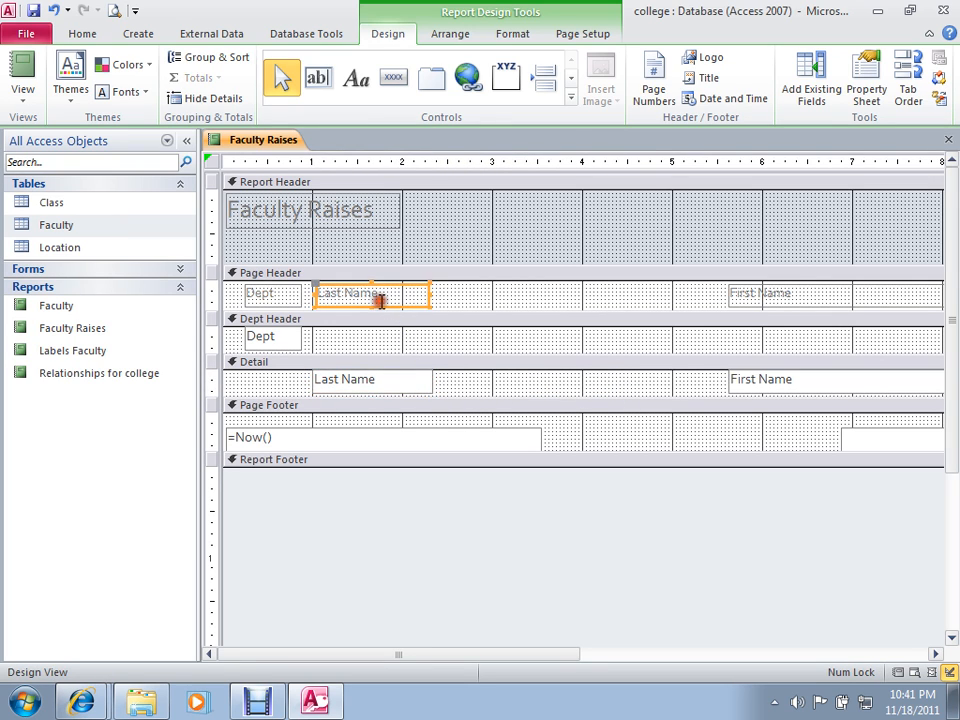
{"action": "left_click", "coordinate": [361, 391], "text": "shift"}
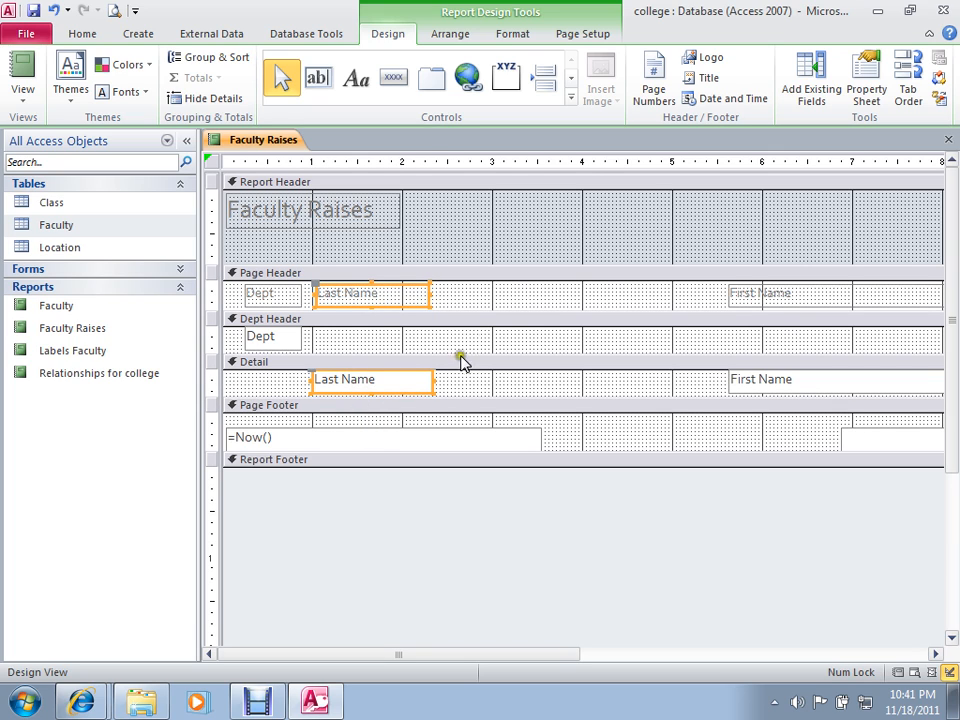
{"action": "left_click", "coordinate": [451, 35]}
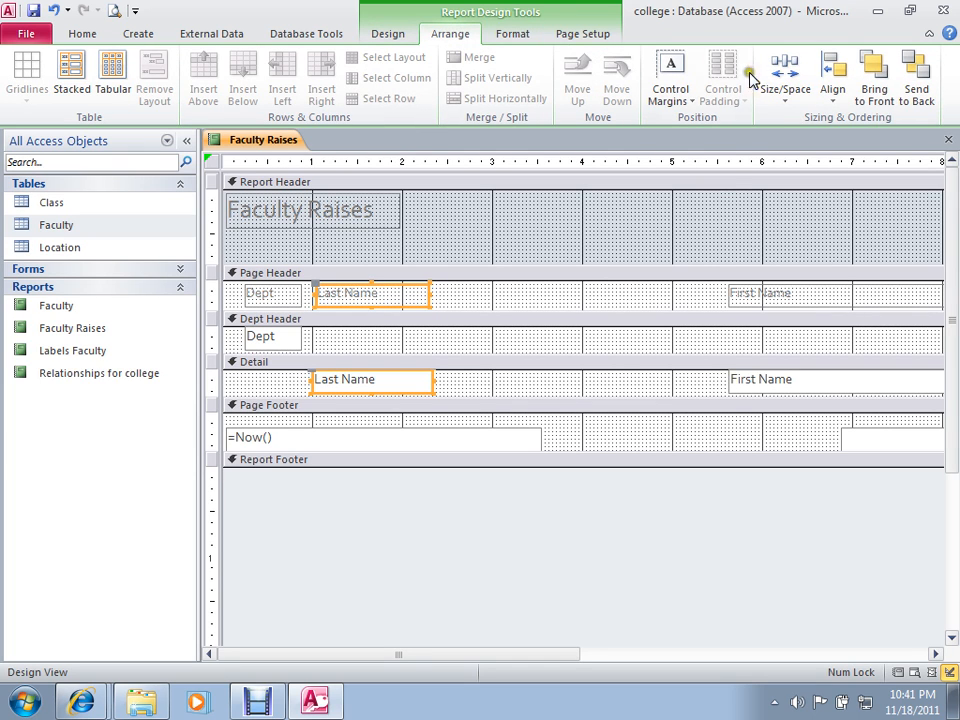
{"action": "left_click", "coordinate": [833, 87]}
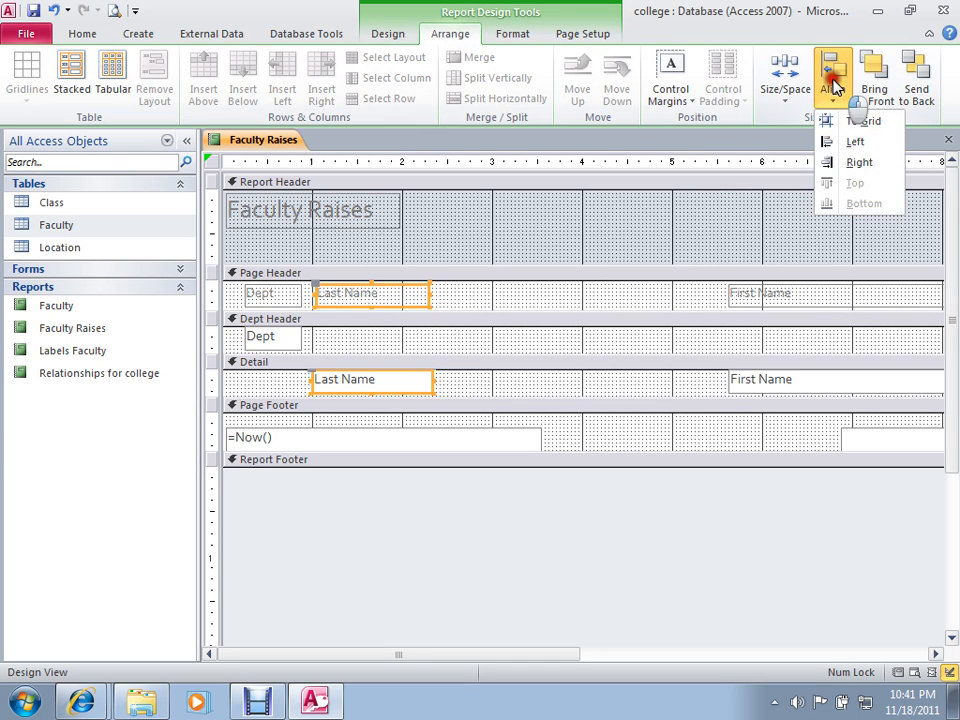
{"action": "left_click", "coordinate": [850, 142]}
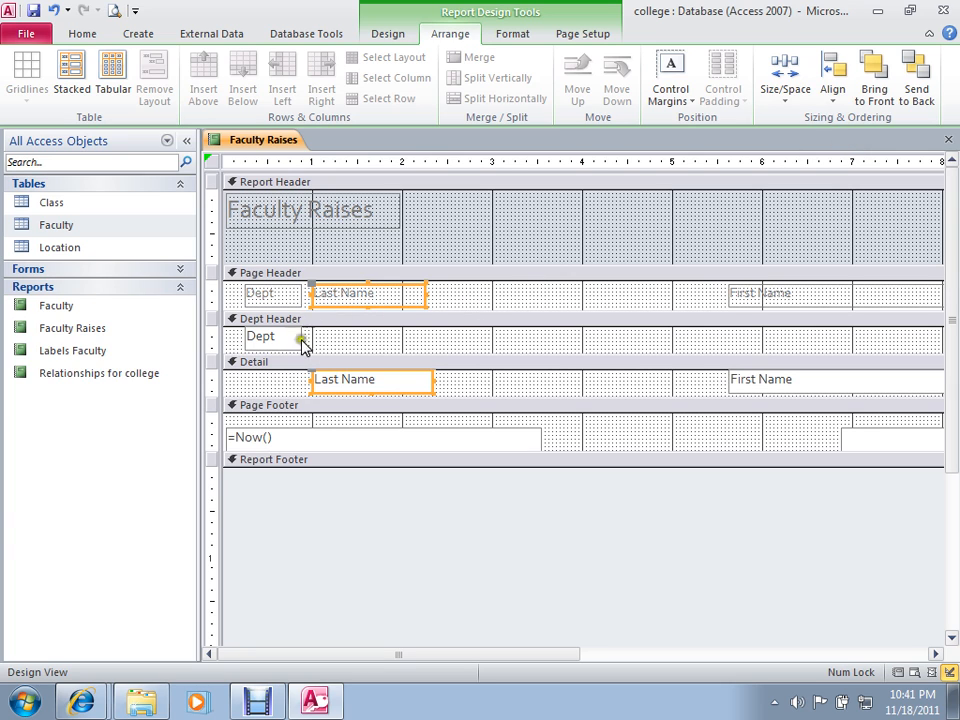
{"action": "left_click", "coordinate": [483, 386]}
Move the First Name label in the Page Header left to about the 2.4-inch mark and narrow it to about 1 inch
{"action": "left_click", "coordinate": [760, 296]}
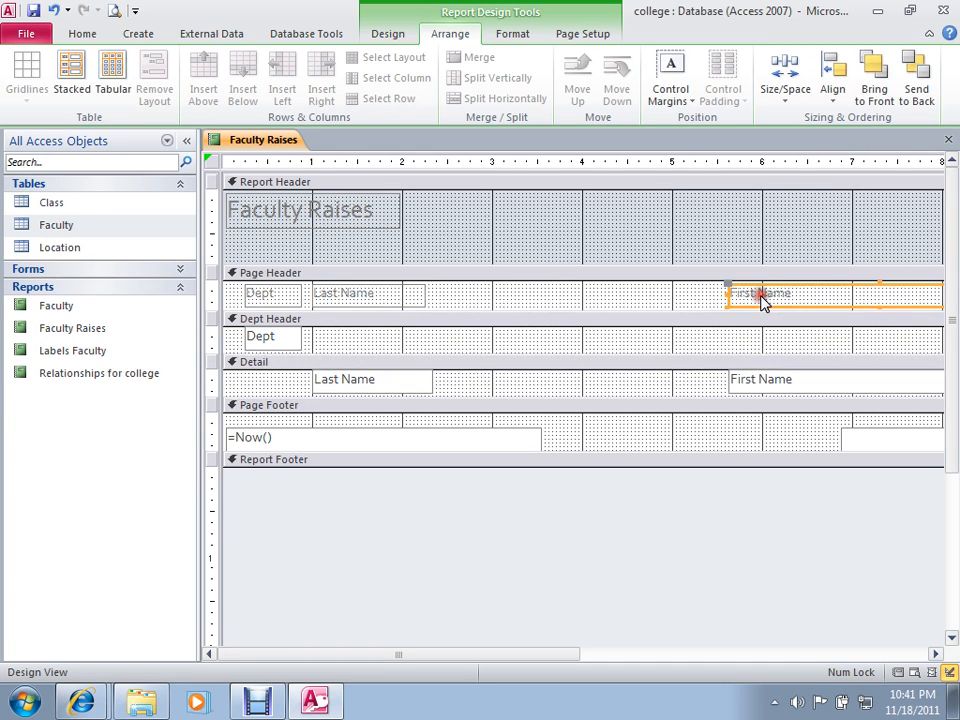
{"action": "key", "text": "Left"}
{"action": "key", "text": "Left"}
{"action": "key", "text": "Left"}
{"action": "key", "text": "Left"}
{"action": "key", "text": "Left"}
{"action": "key", "text": "Left"}
{"action": "key", "text": "Left"}
{"action": "key", "text": "Left"}
{"action": "key", "text": "Left"}
{"action": "key", "text": "Left"}
{"action": "key", "text": "Left"}
{"action": "key", "text": "Left"}
{"action": "key", "text": "Left"}
{"action": "key", "text": "Left"}
{"action": "key", "text": "Left"}
{"action": "key", "text": "Left"}
{"action": "key", "text": "Left"}
{"action": "key", "text": "Left"}
{"action": "key", "text": "Left"}
{"action": "key", "text": "Left"}
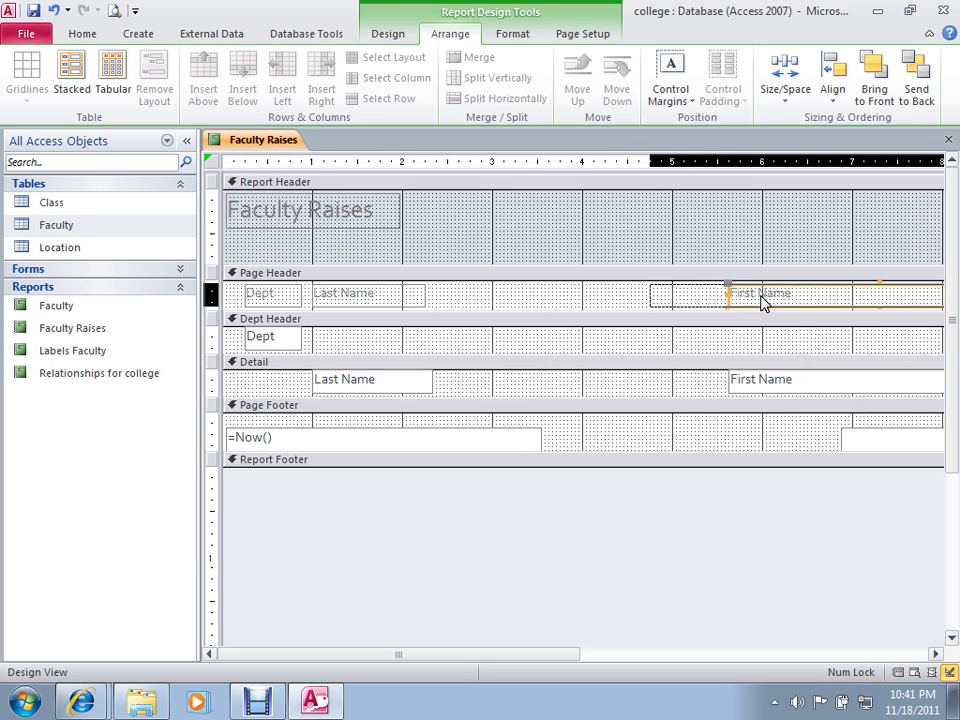
{"action": "key", "text": "Left"}
{"action": "key", "text": "Left"}
{"action": "key", "text": "Left"}
{"action": "key", "text": "Left"}
{"action": "key", "text": "Left"}
{"action": "key", "text": "Left"}
{"action": "key", "text": "Left"}
{"action": "key", "text": "Left"}
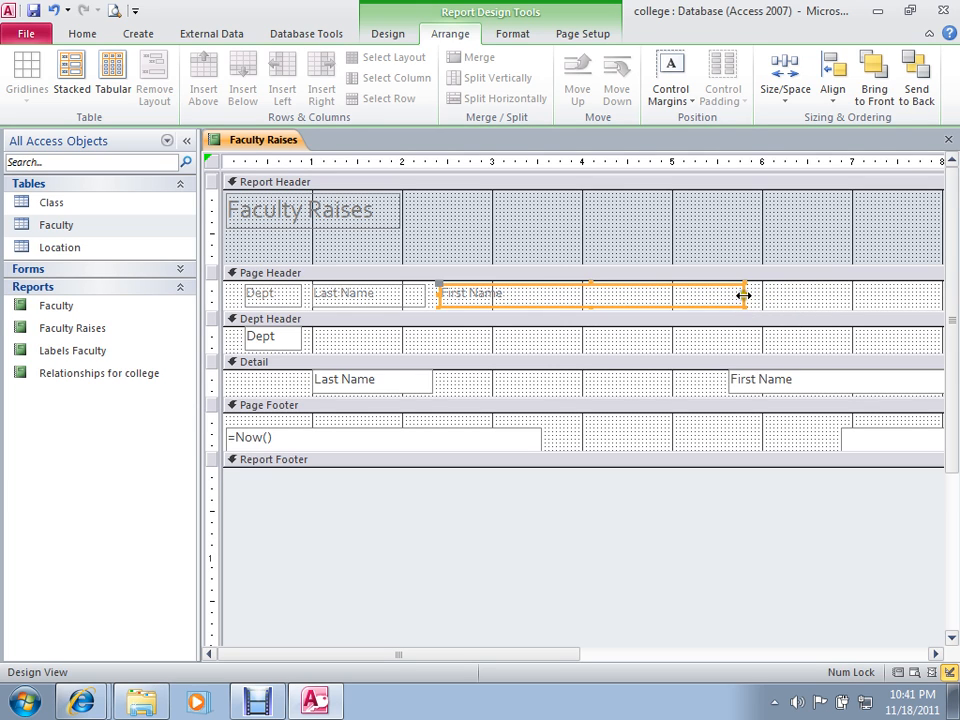
{"action": "left_click_drag", "start_coordinate": [744, 295], "coordinate": [531, 295]}
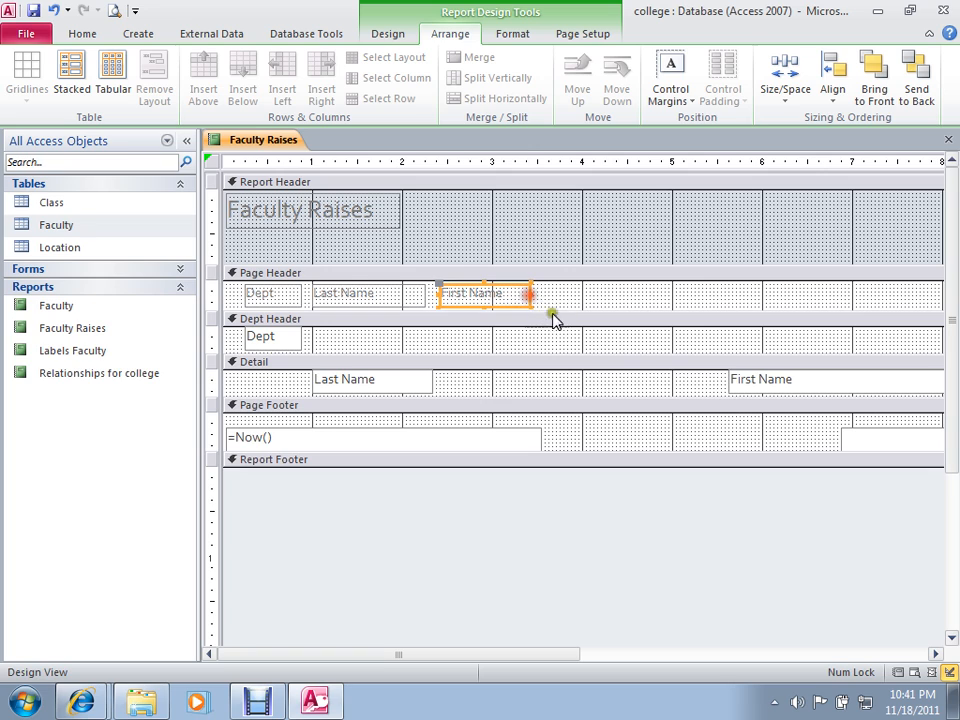
Move the First Name text box in the Detail section left to about the 2.5-inch mark and narrow it to about 1 inch
{"action": "left_click", "coordinate": [755, 394]}
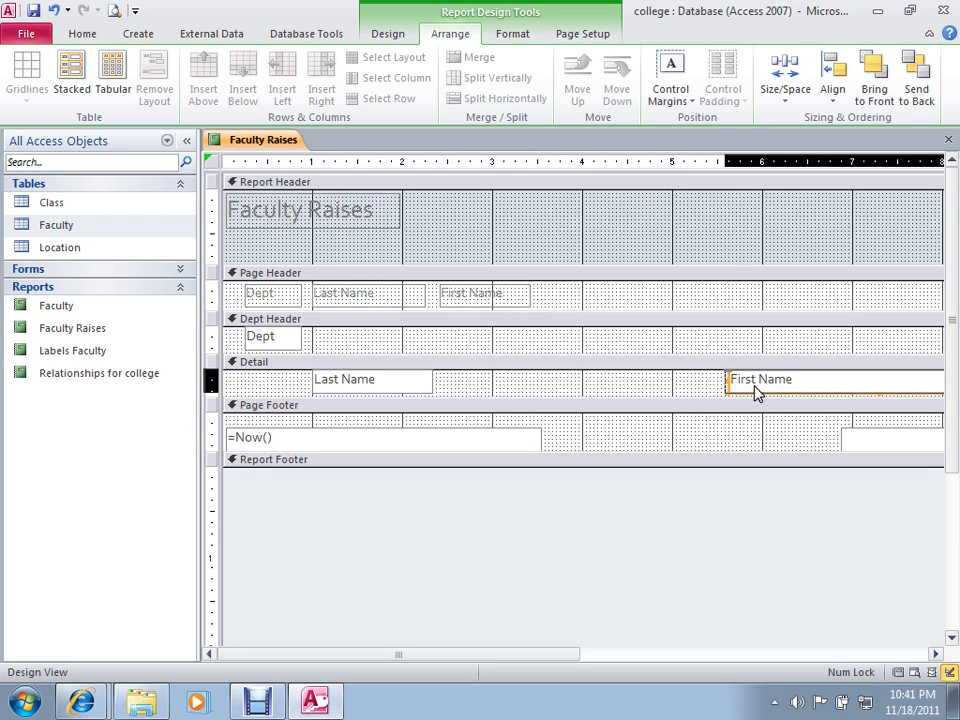
{"action": "key", "text": "Left"}
{"action": "key", "text": "Left"}
{"action": "key", "text": "Left"}
{"action": "key", "text": "Left"}
{"action": "key", "text": "Left"}
{"action": "key", "text": "Left"}
{"action": "key", "text": "Left"}
{"action": "key", "text": "Left"}
{"action": "key", "text": "Left"}
{"action": "key", "text": "Left"}
{"action": "key", "text": "Left"}
{"action": "key", "text": "Left"}
{"action": "key", "text": "Left"}
{"action": "key", "text": "Left"}
{"action": "key", "text": "Left"}
{"action": "key", "text": "Left"}
{"action": "key", "text": "Left"}
{"action": "key", "text": "Left"}
{"action": "key", "text": "Left"}
{"action": "key", "text": "Left"}
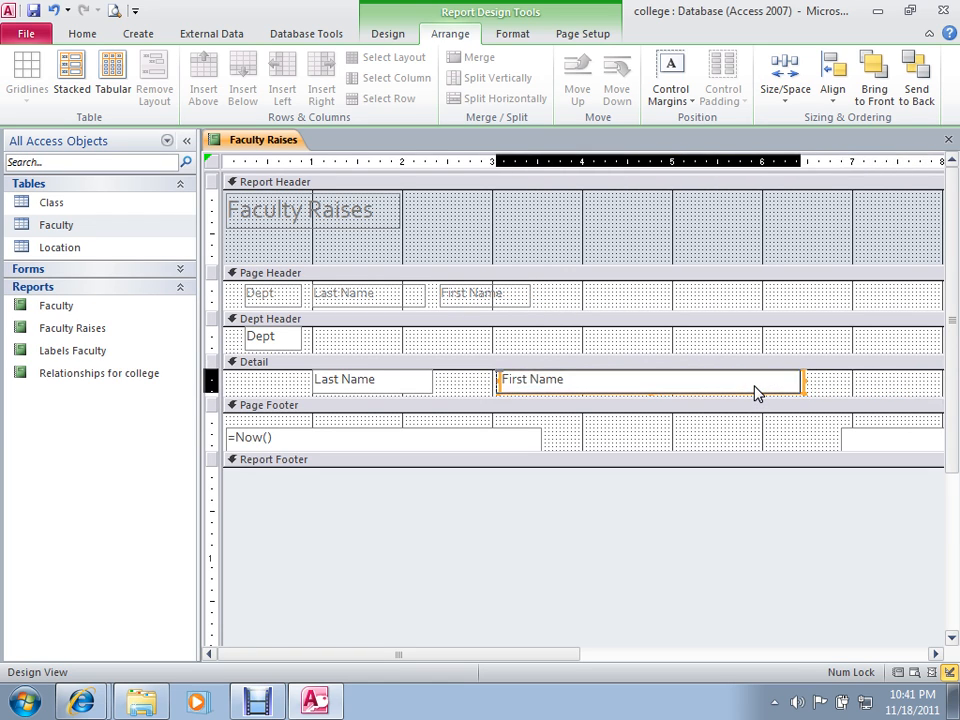
{"action": "key", "text": "Left"}
{"action": "key", "text": "Left"}
{"action": "key", "text": "Left"}
{"action": "key", "text": "Left"}
{"action": "key", "text": "Left"}
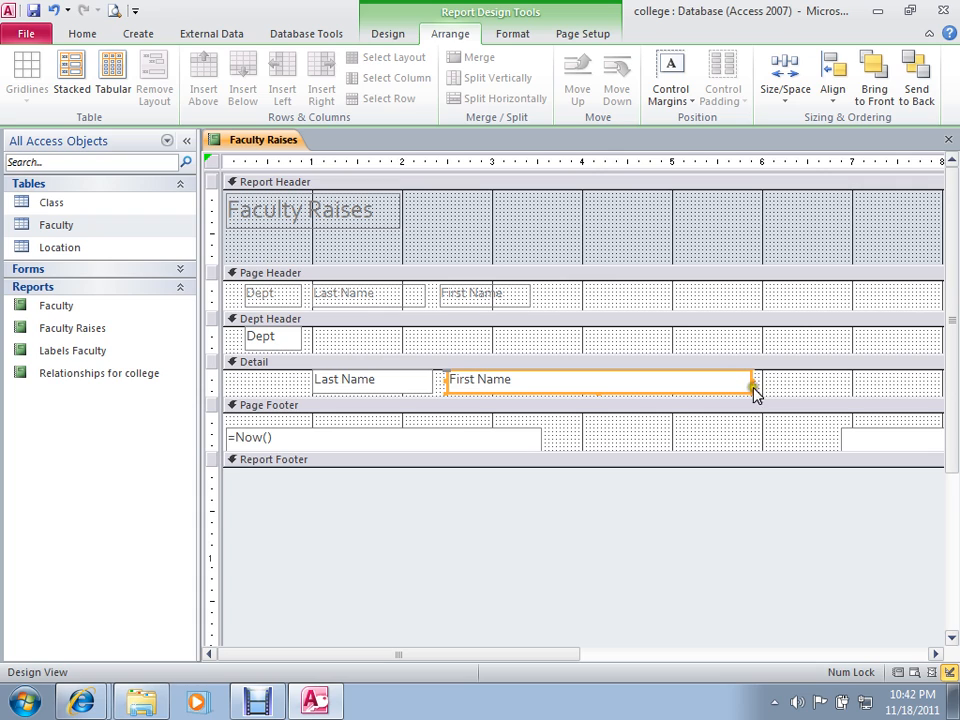
{"action": "left_click_drag", "start_coordinate": [750, 381], "coordinate": [533, 397]}
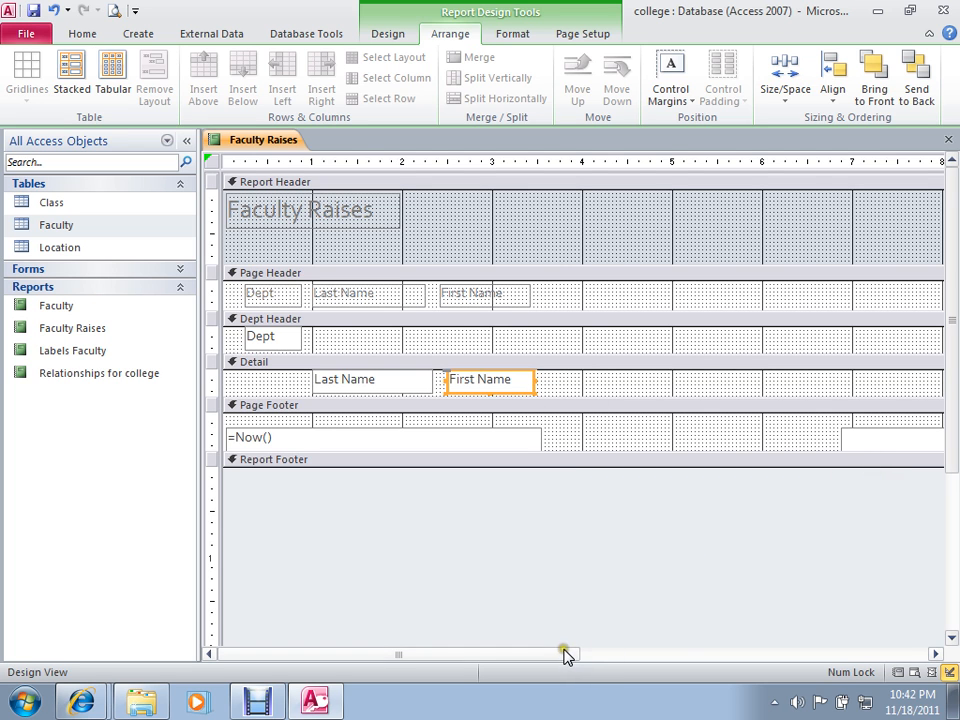
Move the Salary label in the Page Header left to about the 3.6-inch mark
{"action": "left_click_drag", "start_coordinate": [565, 655], "coordinate": [773, 652]}
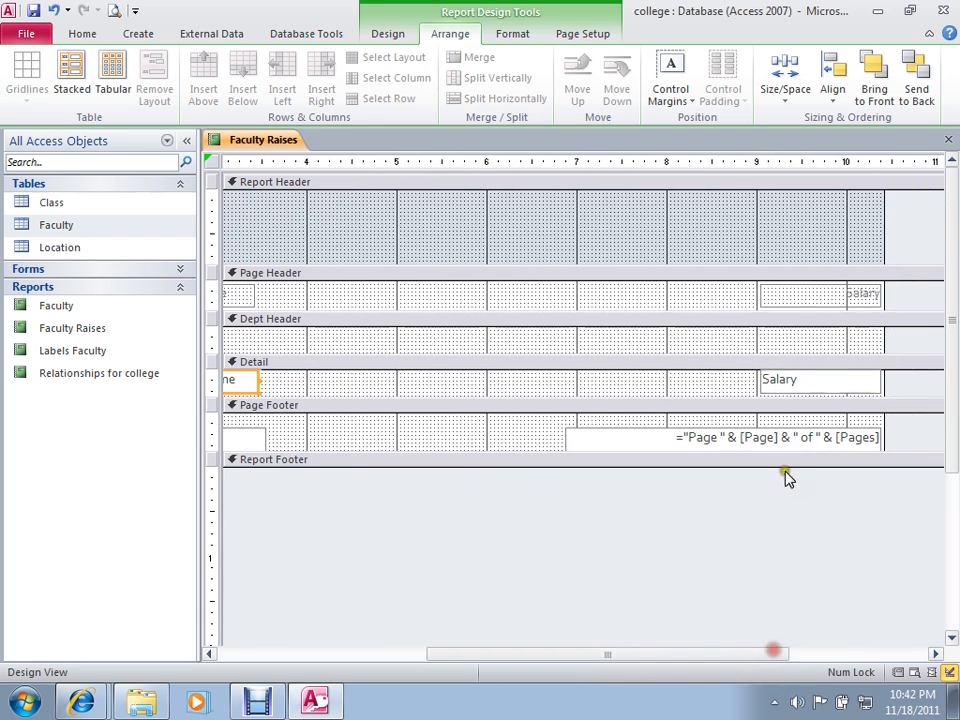
{"action": "left_click", "coordinate": [779, 300]}
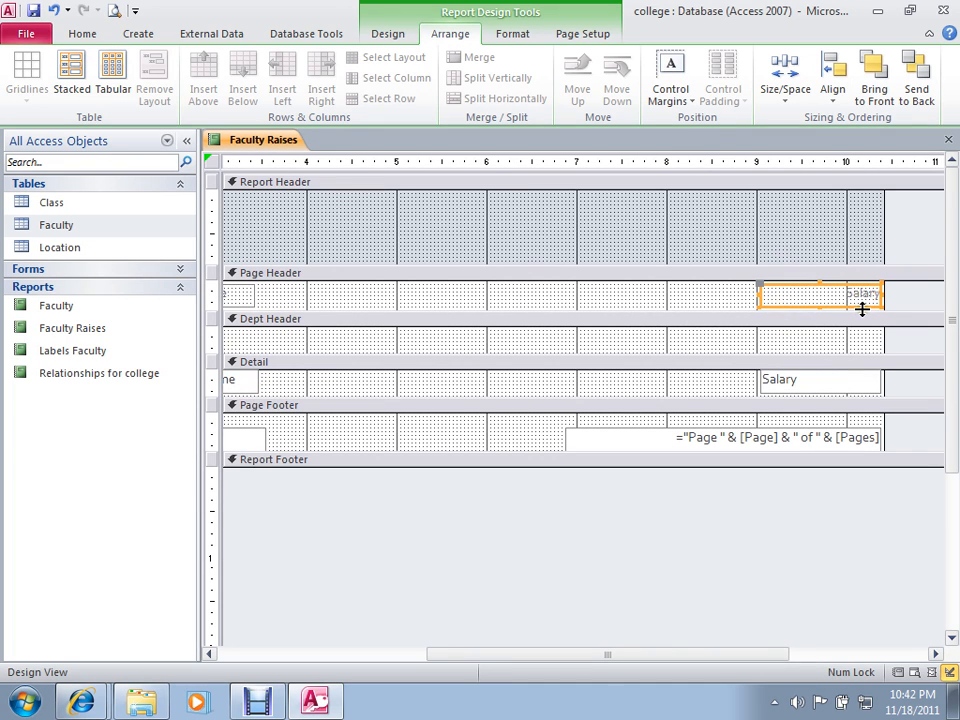
{"action": "key", "text": "Left"}
{"action": "key", "text": "Left"}
{"action": "key", "text": "Left"}
{"action": "key", "text": "Left"}
{"action": "key", "text": "Left"}
{"action": "key", "text": "Left"}
{"action": "key", "text": "Left"}
{"action": "key", "text": "Left"}
{"action": "key", "text": "Left"}
{"action": "key", "text": "Left"}
{"action": "key", "text": "Left"}
{"action": "key", "text": "Left"}
{"action": "key", "text": "Left"}
{"action": "key", "text": "Left"}
{"action": "key", "text": "Left"}
{"action": "key", "text": "Left"}
{"action": "key", "text": "Left"}
{"action": "key", "text": "Left"}
{"action": "key", "text": "Left"}
{"action": "key", "text": "Left"}
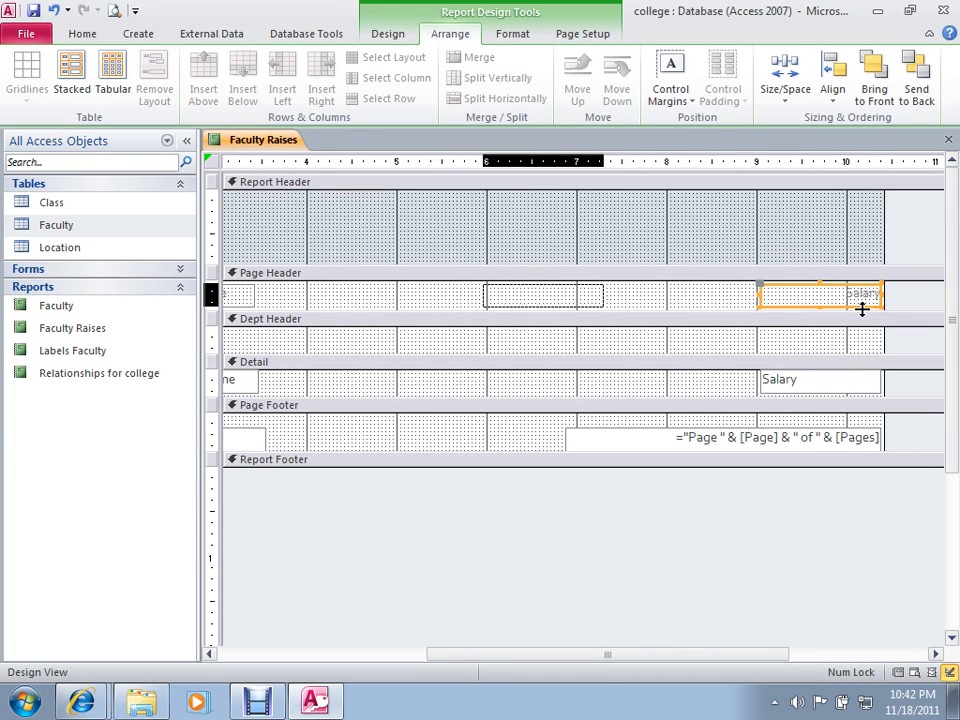
{"action": "key", "text": "Left"}
{"action": "key", "text": "Left"}
{"action": "key", "text": "Left"}
{"action": "key", "text": "Left"}
{"action": "key", "text": "Left"}
{"action": "key", "text": "Left"}
{"action": "key", "text": "Left"}
{"action": "key", "text": "Left"}
{"action": "key", "text": "Left"}
{"action": "key", "text": "Left"}
{"action": "key", "text": "Left"}
{"action": "key", "text": "Left"}
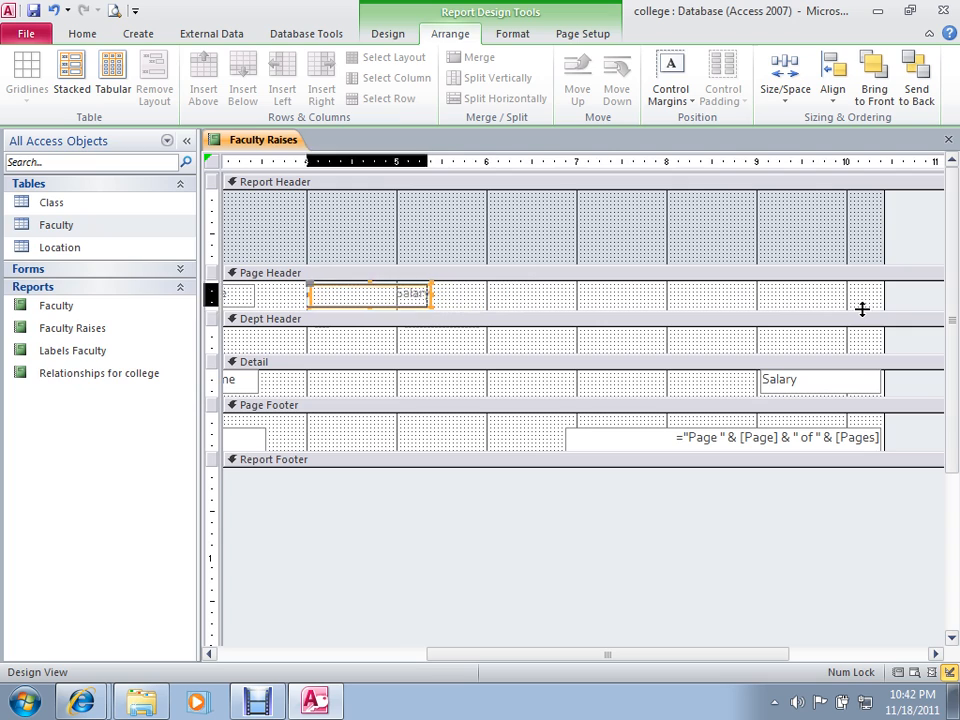
{"action": "key", "text": "Left"}
{"action": "key", "text": "Left"}
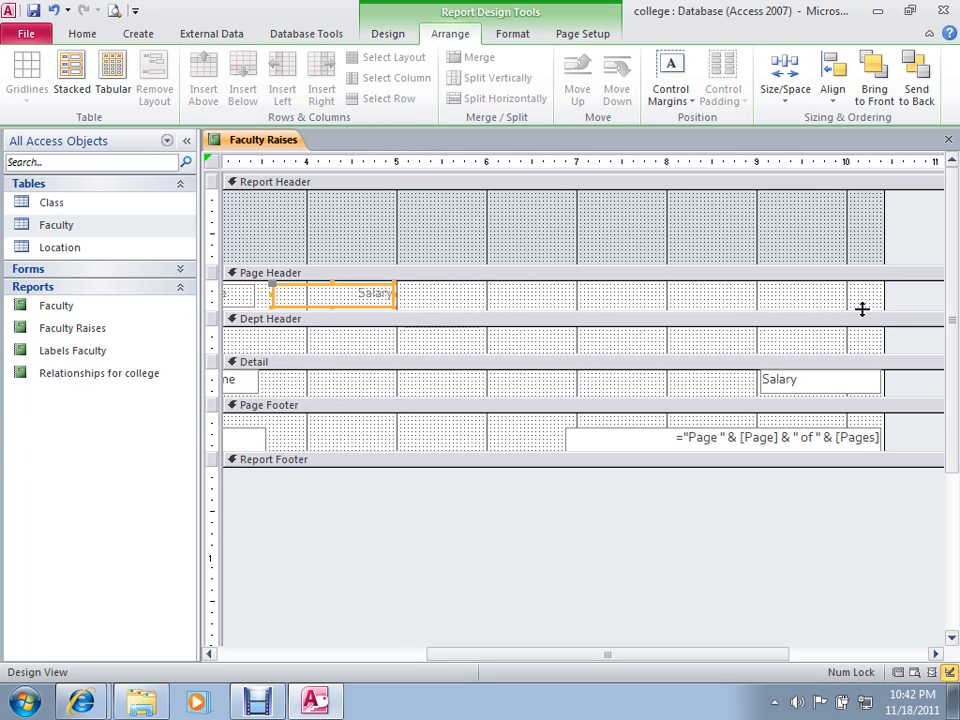
Move the Salary text box in the Detail section left to about the 3.7-inch mark
{"action": "left_click", "coordinate": [783, 385]}
{"action": "key", "text": "Left"}
{"action": "key", "text": "Left"}
{"action": "key", "text": "Left"}
{"action": "key", "text": "Left"}
{"action": "key", "text": "Left"}
{"action": "key", "text": "Left"}
{"action": "key", "text": "Left"}
{"action": "key", "text": "Left"}
{"action": "key", "text": "Left"}
{"action": "key", "text": "Left"}
{"action": "key", "text": "Left"}
{"action": "key", "text": "Left"}
{"action": "key", "text": "Left"}
{"action": "key", "text": "Left"}
{"action": "key", "text": "Left"}
{"action": "key", "text": "Left"}
{"action": "key", "text": "Left"}
{"action": "key", "text": "Left"}
{"action": "key", "text": "Left"}
{"action": "key", "text": "Left"}
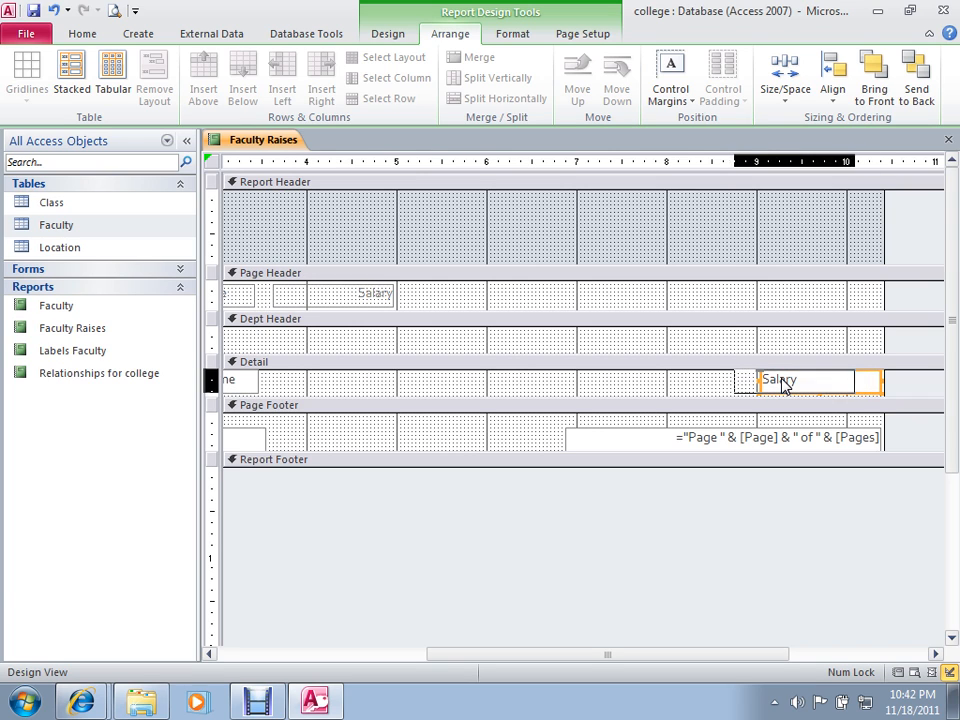
{"action": "key", "text": "Left"}
{"action": "key", "text": "Left"}
{"action": "key", "text": "Left"}
{"action": "key", "text": "Left"}
{"action": "key", "text": "Left"}
{"action": "key", "text": "Left"}
{"action": "key", "text": "Left"}
{"action": "key", "text": "Left"}
{"action": "key", "text": "Left"}
{"action": "key", "text": "Left"}
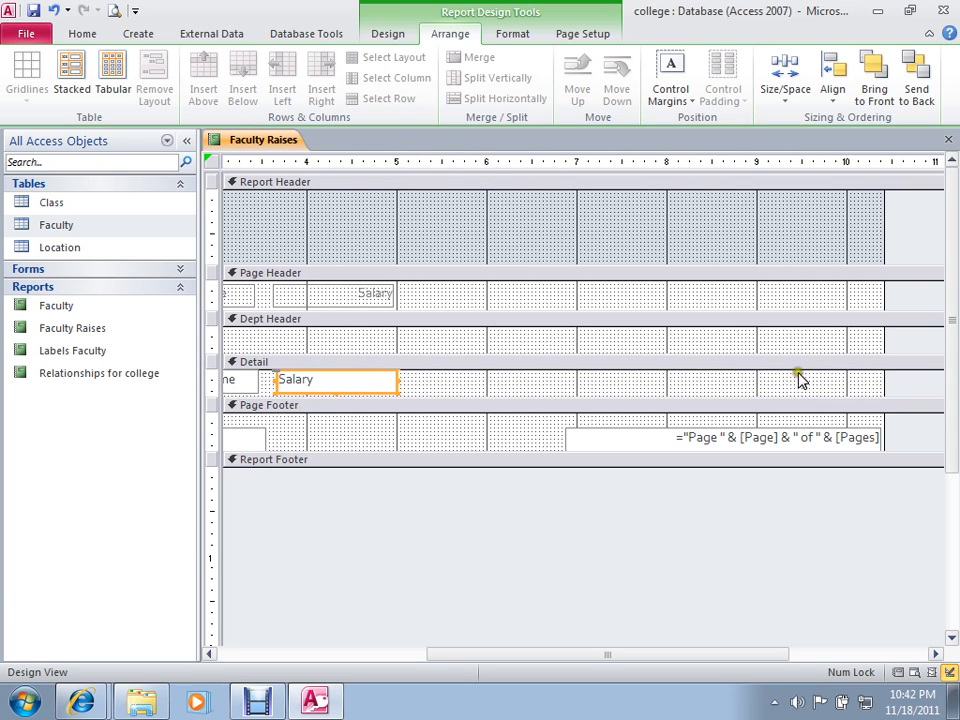
Left-align the text of the Salary label in the Page Header
{"action": "left_click", "coordinate": [358, 300]}
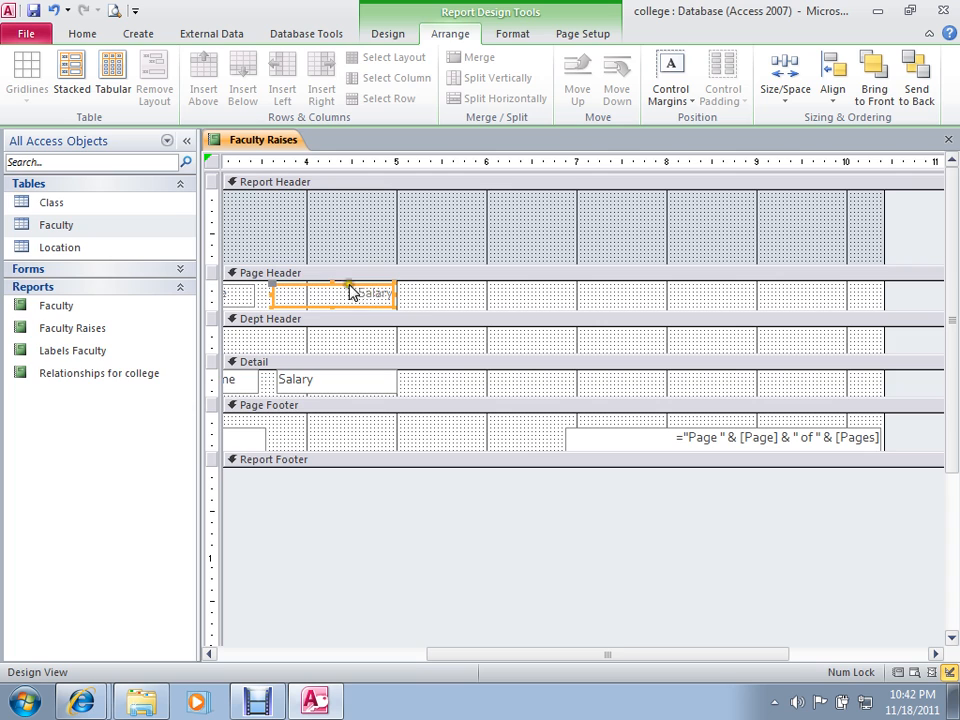
{"action": "left_click", "coordinate": [78, 32]}
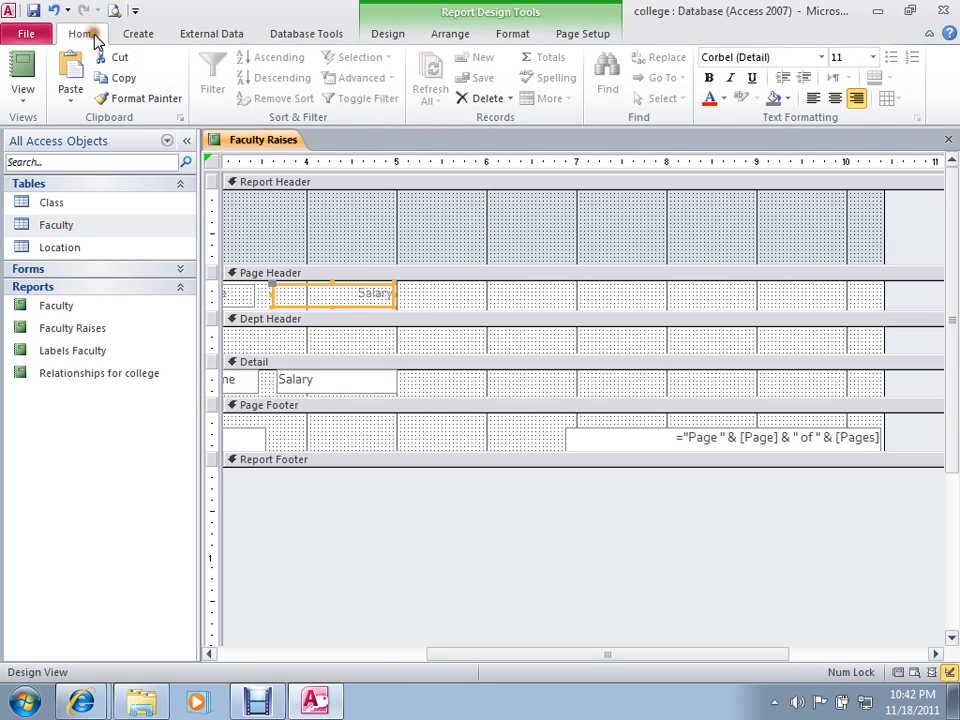
{"action": "left_click", "coordinate": [403, 38]}
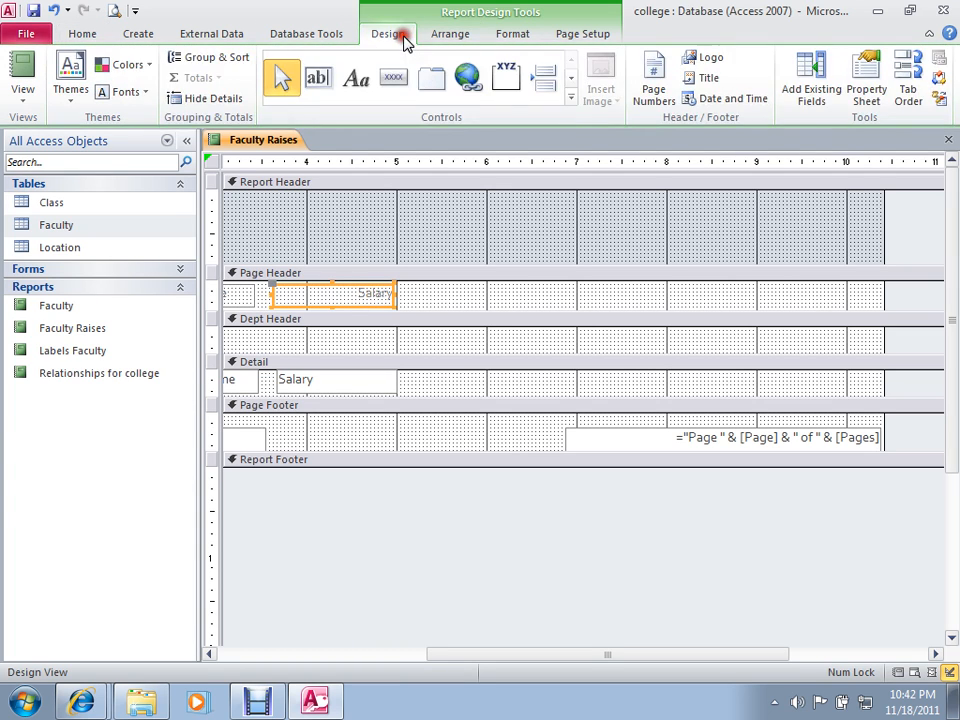
{"action": "left_click", "coordinate": [508, 33]}
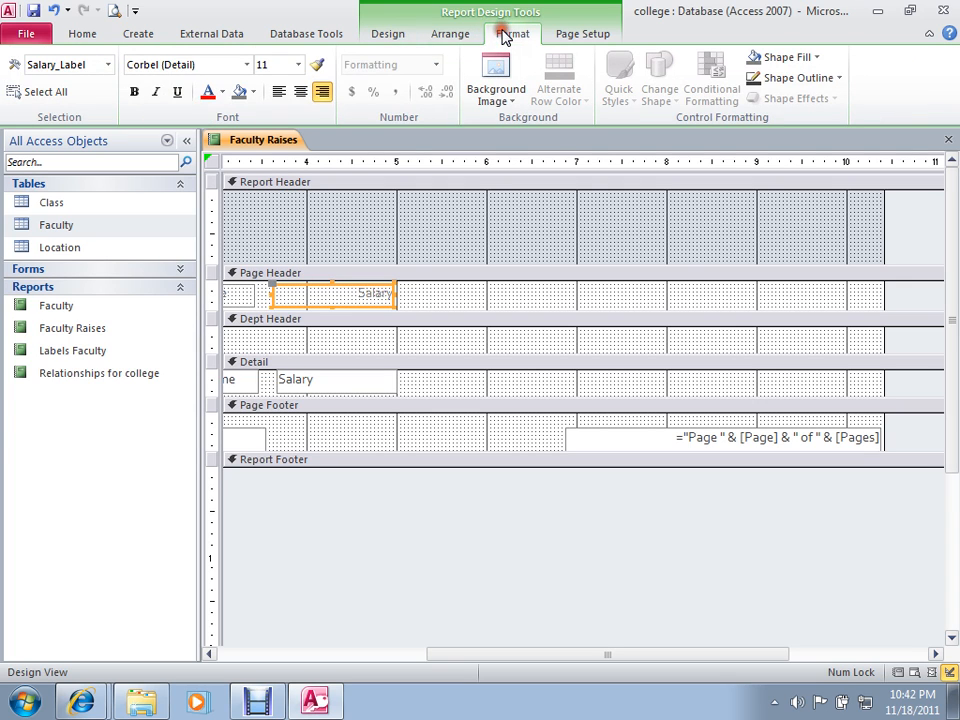
{"action": "left_click", "coordinate": [280, 93]}
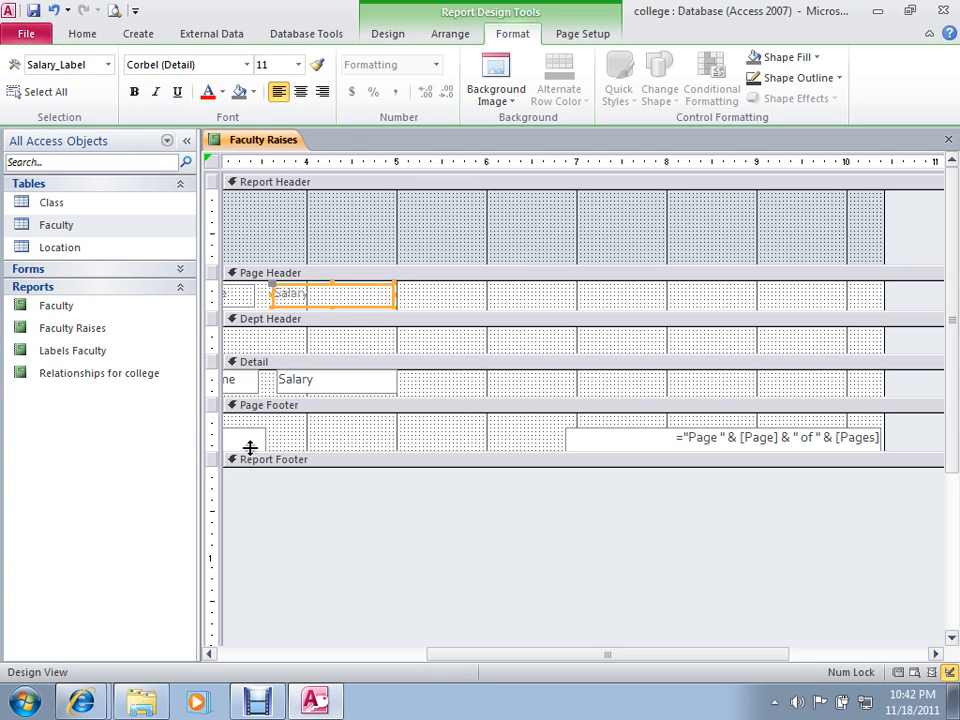
Align the left edges of the Salary label and the Salary text box
{"action": "left_click", "coordinate": [294, 380]}
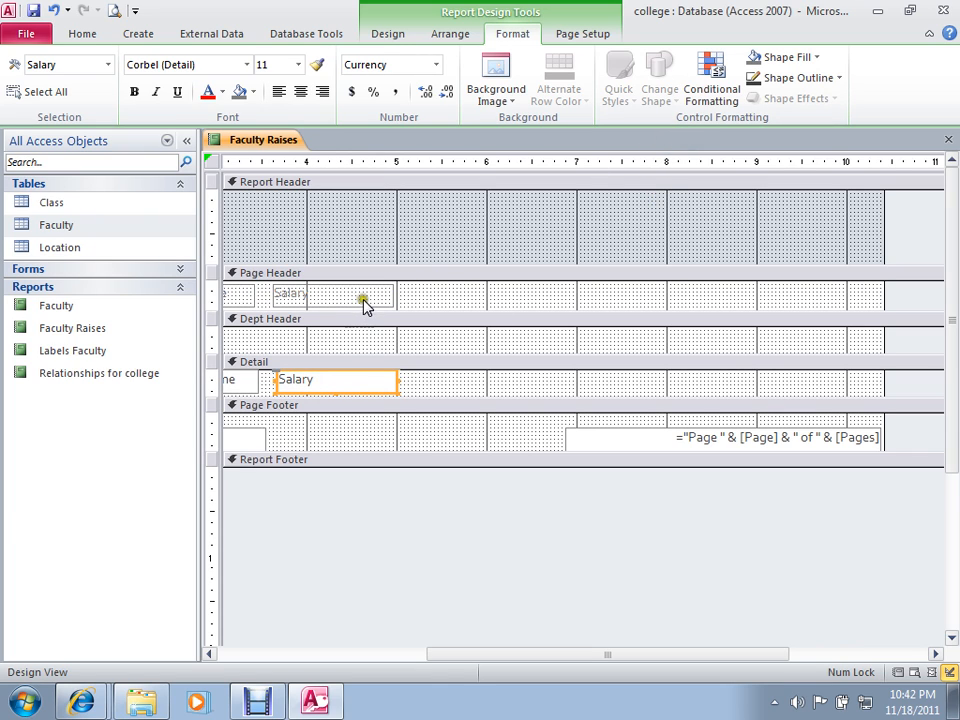
{"action": "left_click", "coordinate": [336, 294], "text": "shift"}
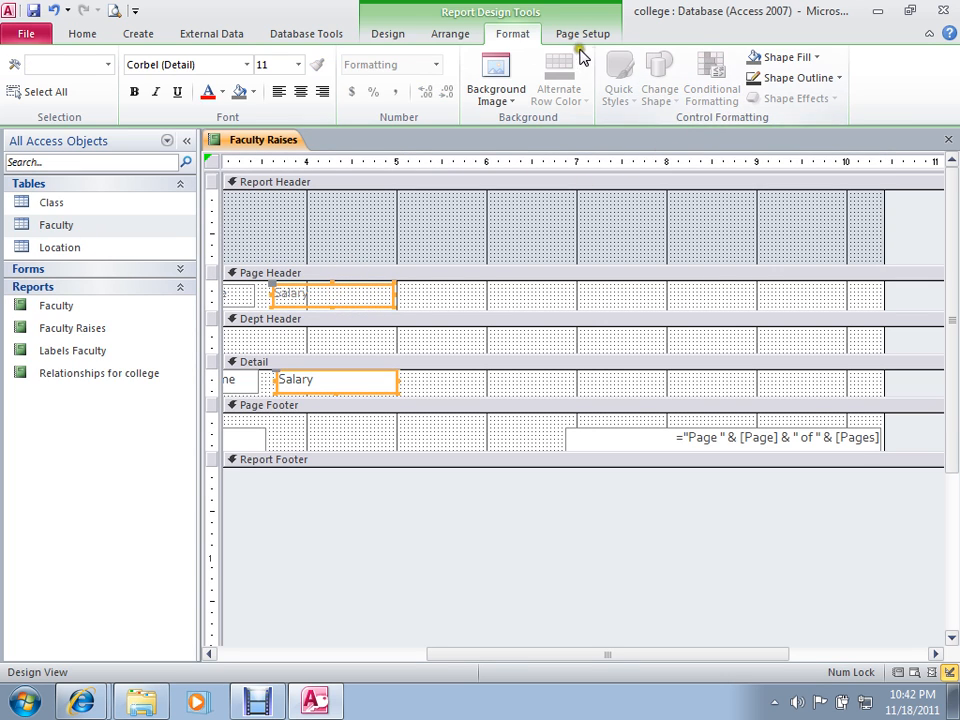
{"action": "left_click", "coordinate": [450, 34]}
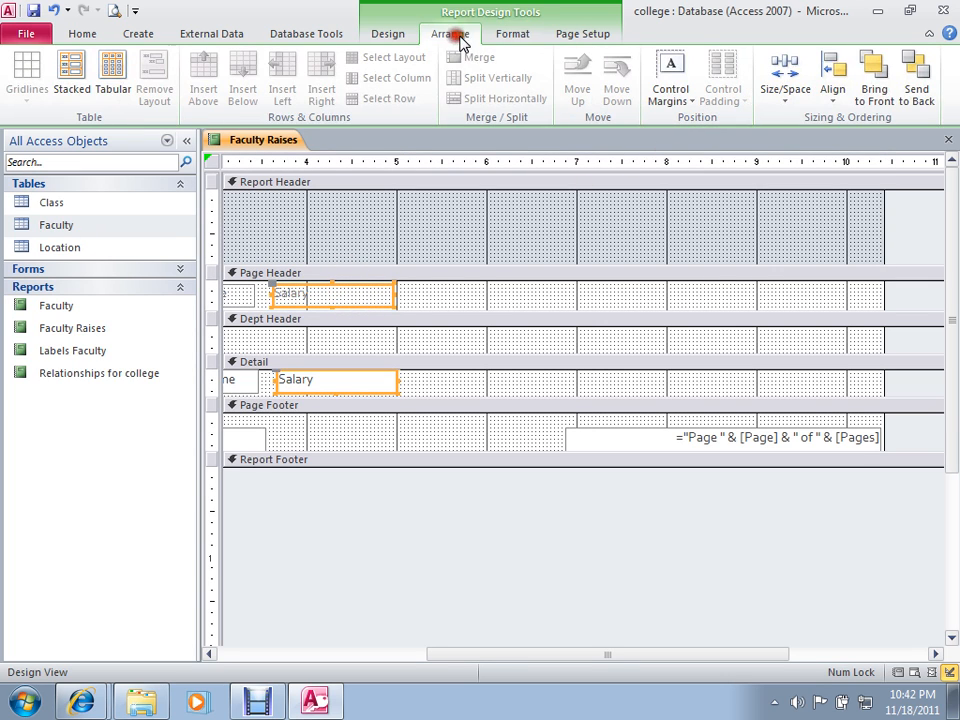
{"action": "left_click", "coordinate": [832, 80]}
{"action": "left_click", "coordinate": [846, 143]}
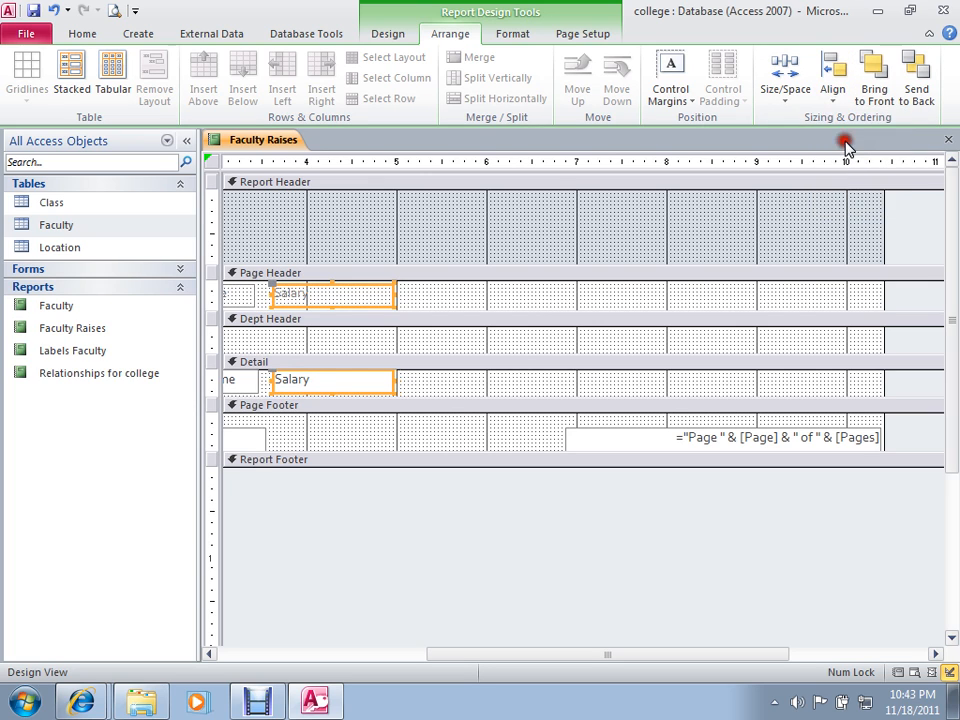
{"action": "left_click", "coordinate": [571, 342]}
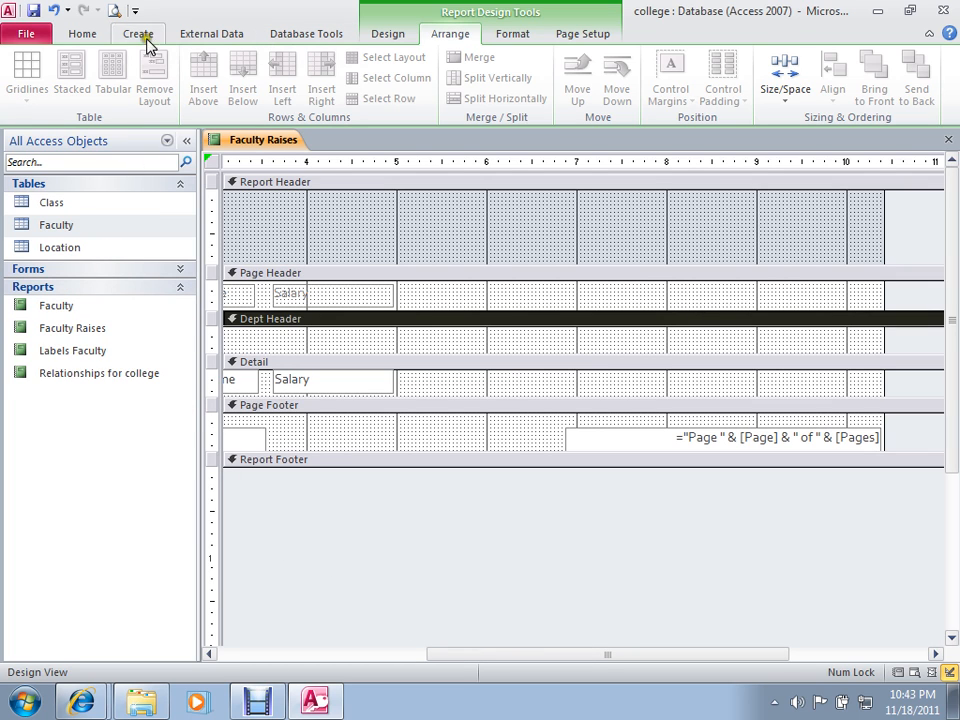
Narrow the Salary text box in the Detail section to about 0.9 inch, checking the column spacing in Report View before and after
{"action": "left_click", "coordinate": [82, 36]}
{"action": "left_click", "coordinate": [21, 72]}
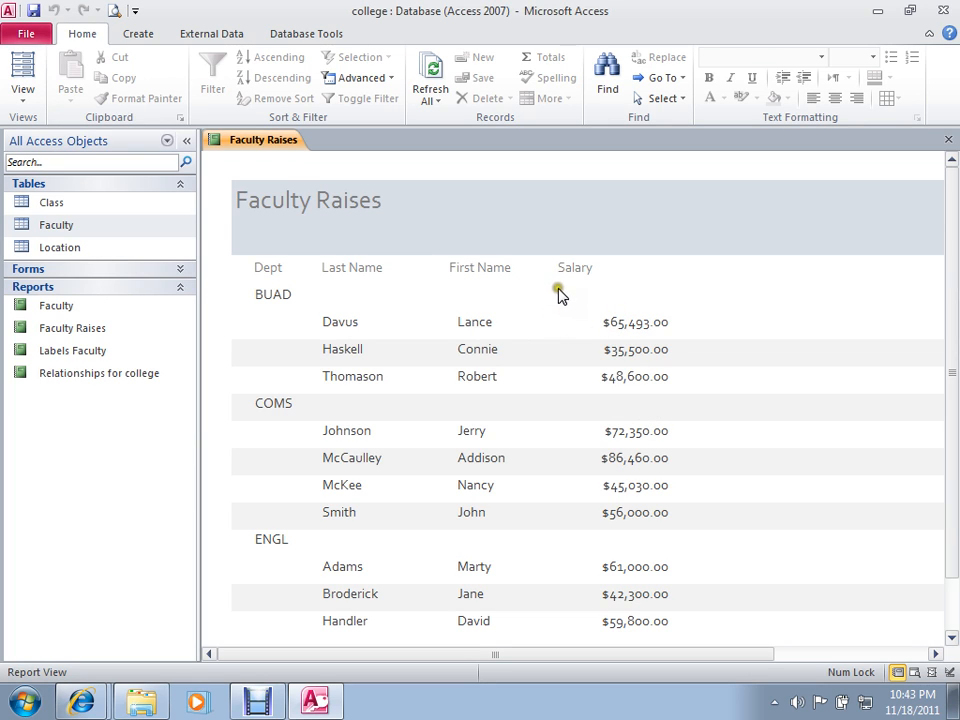
{"action": "left_click", "coordinate": [12, 104]}
{"action": "left_click", "coordinate": [19, 262]}
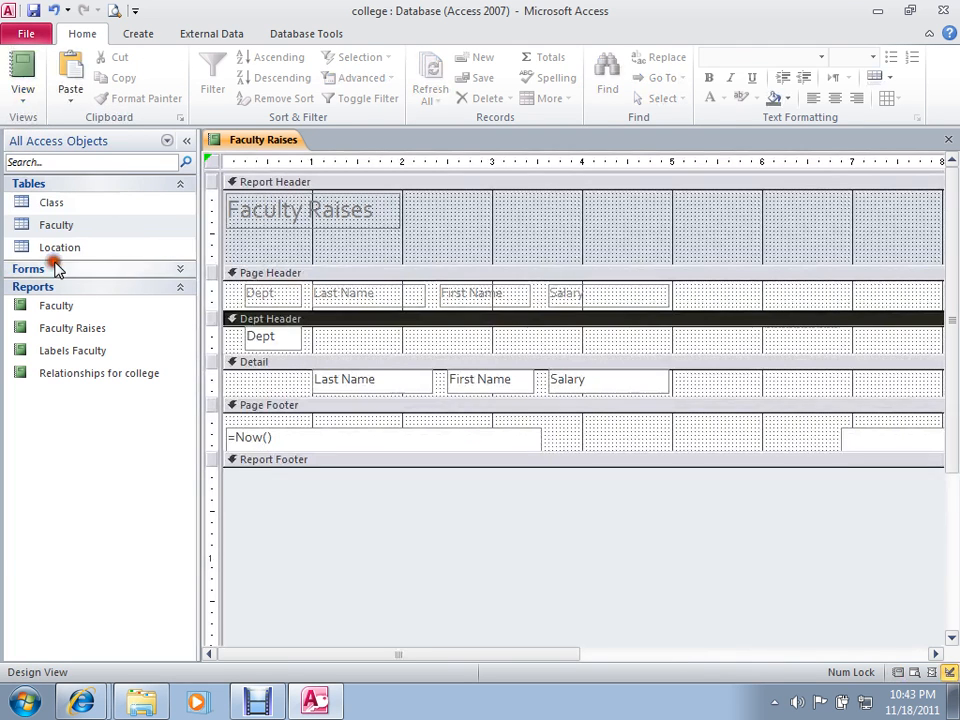
{"action": "left_click", "coordinate": [659, 383]}
{"action": "left_click_drag", "start_coordinate": [669, 379], "coordinate": [627, 393]}
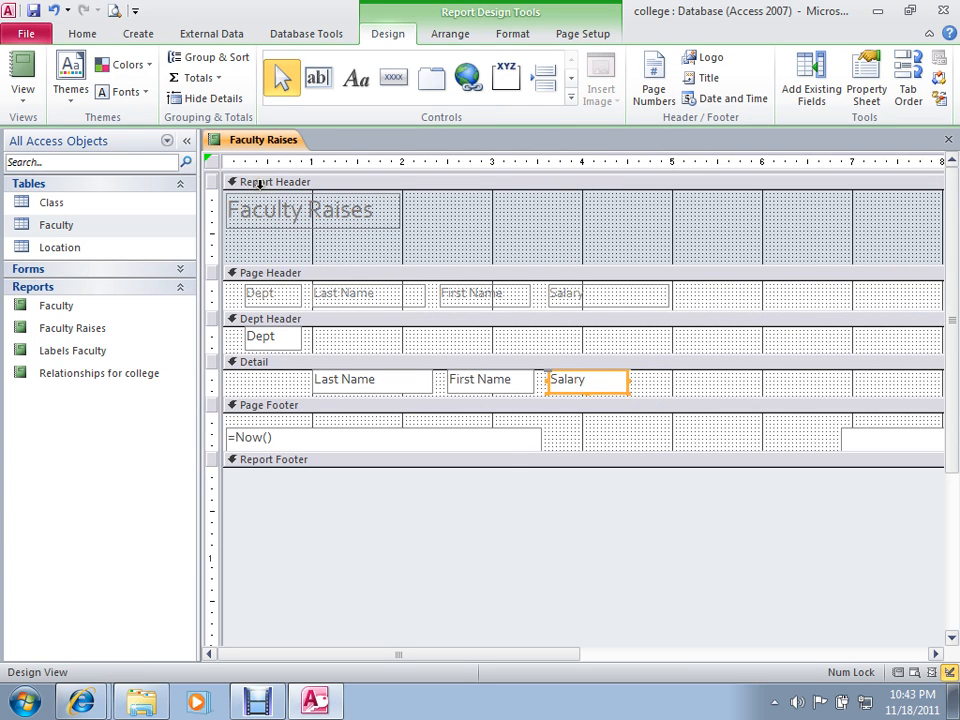
{"action": "left_click", "coordinate": [22, 75]}
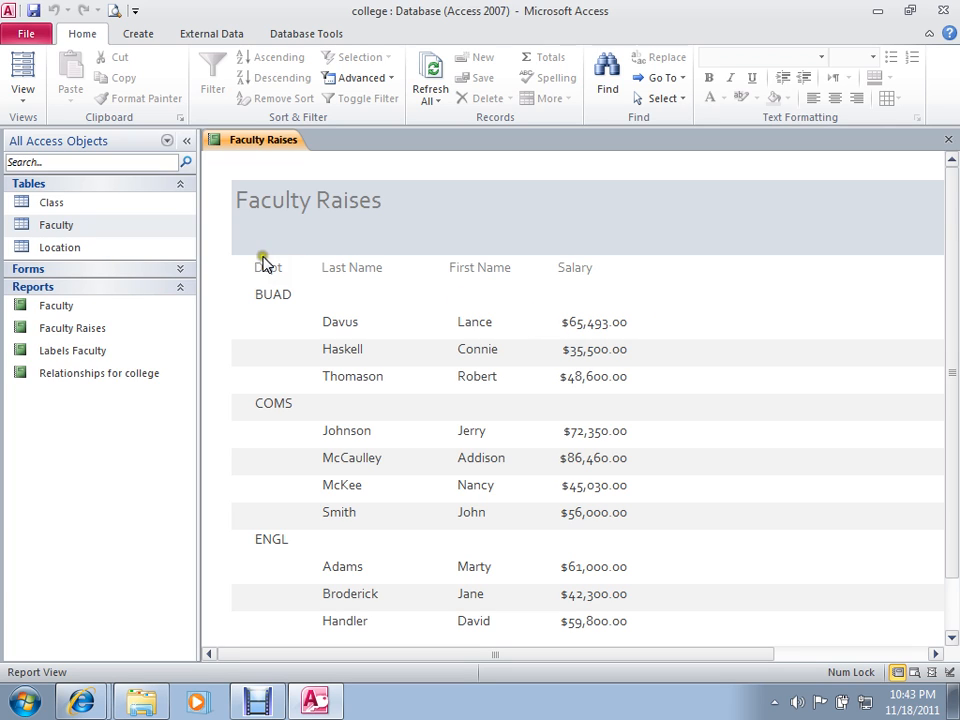
{"action": "left_click", "coordinate": [20, 88]}
{"action": "left_click", "coordinate": [73, 262]}
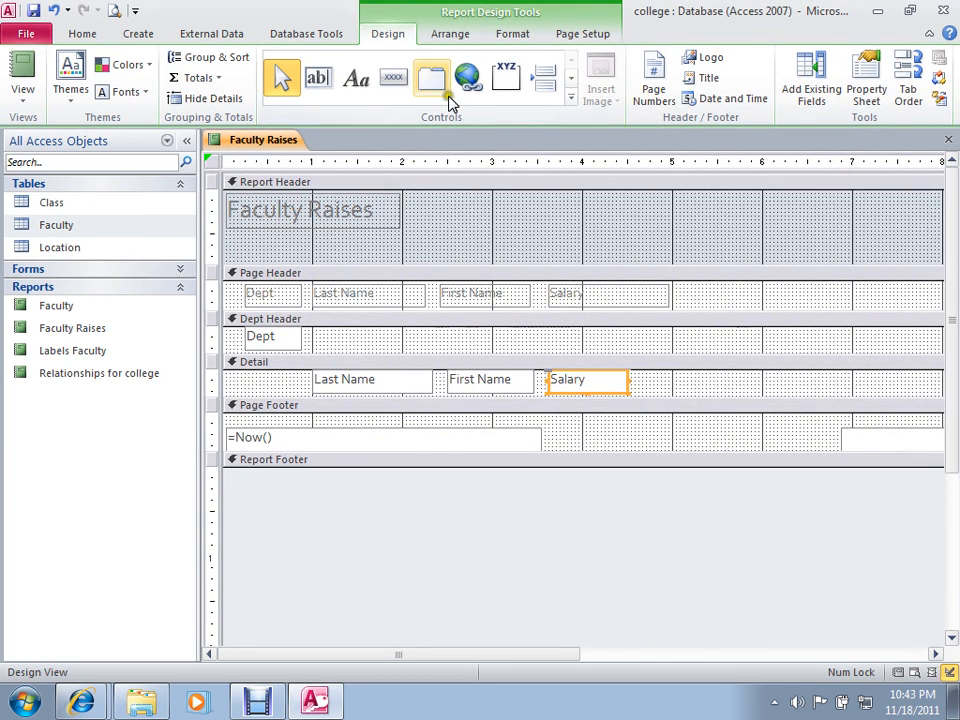
Add a text box about 1.3 inches wide beside Salary in the Detail section, and narrow the Salary label to about 0.8 inch
{"action": "left_click", "coordinate": [318, 80]}
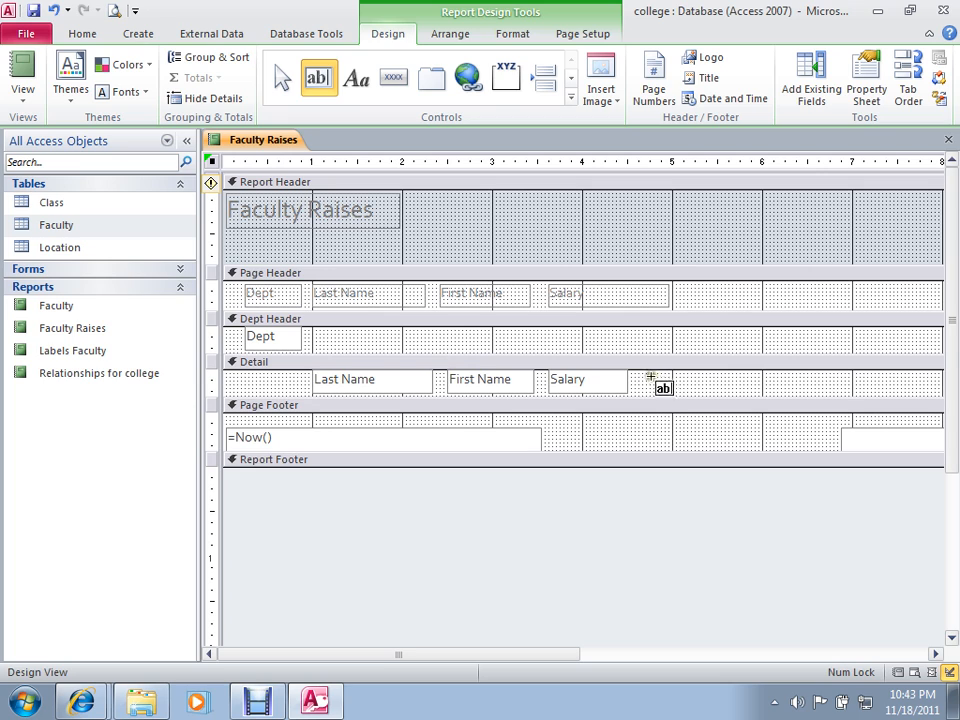
{"action": "left_click_drag", "start_coordinate": [648, 373], "coordinate": [767, 394]}
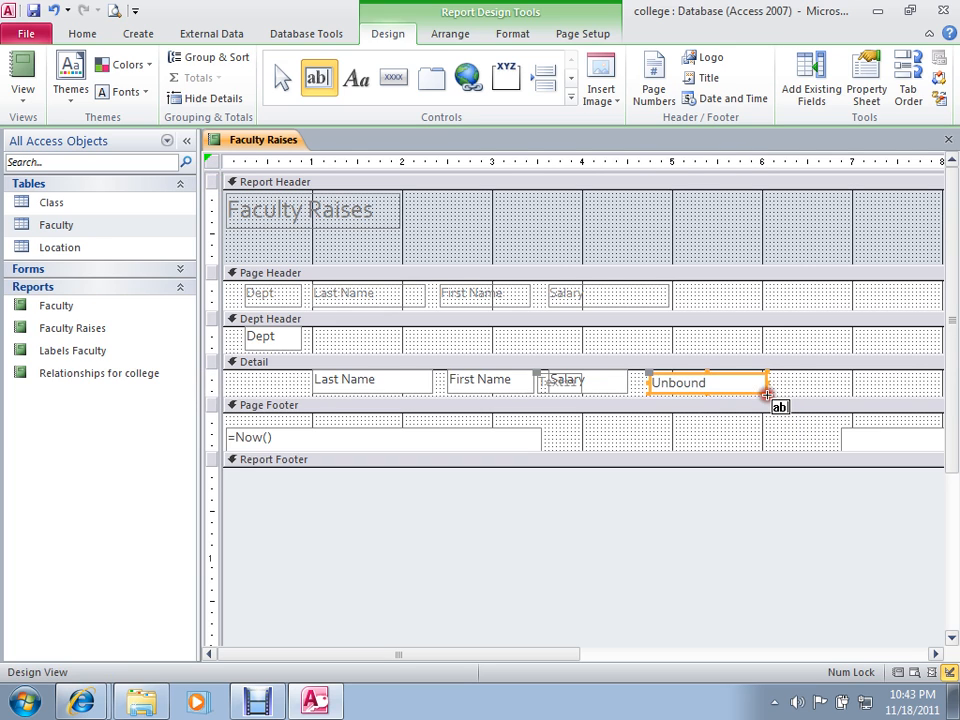
{"action": "left_click", "coordinate": [660, 304]}
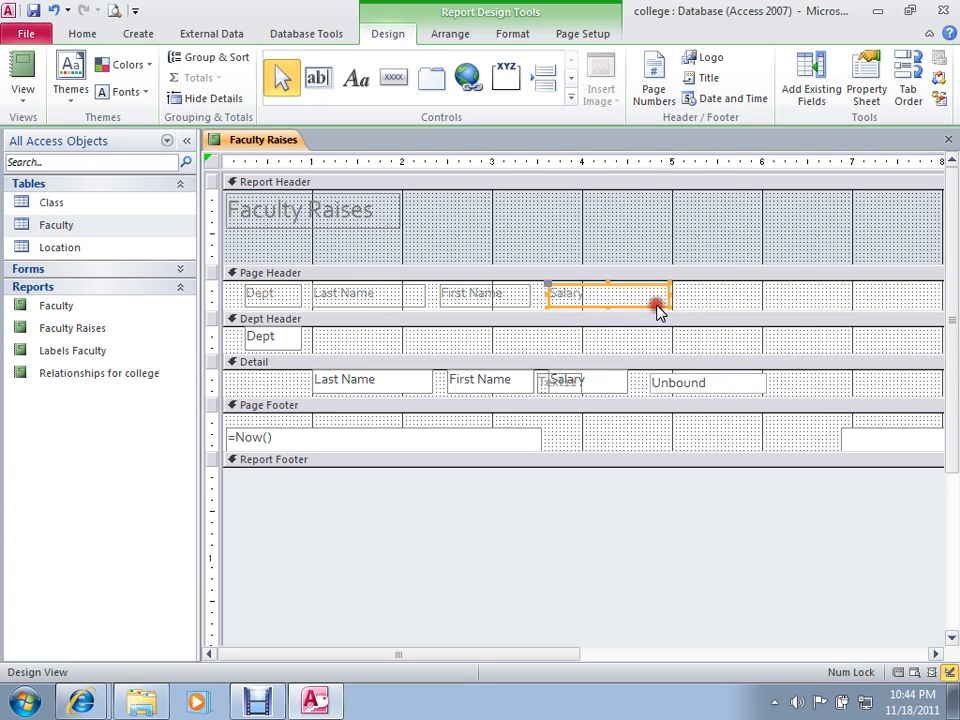
{"action": "left_click_drag", "start_coordinate": [666, 295], "coordinate": [619, 306]}
Stretch the top edge of the unbound text box up to line up with the other Detail text boxes
{"action": "left_click", "coordinate": [676, 379]}
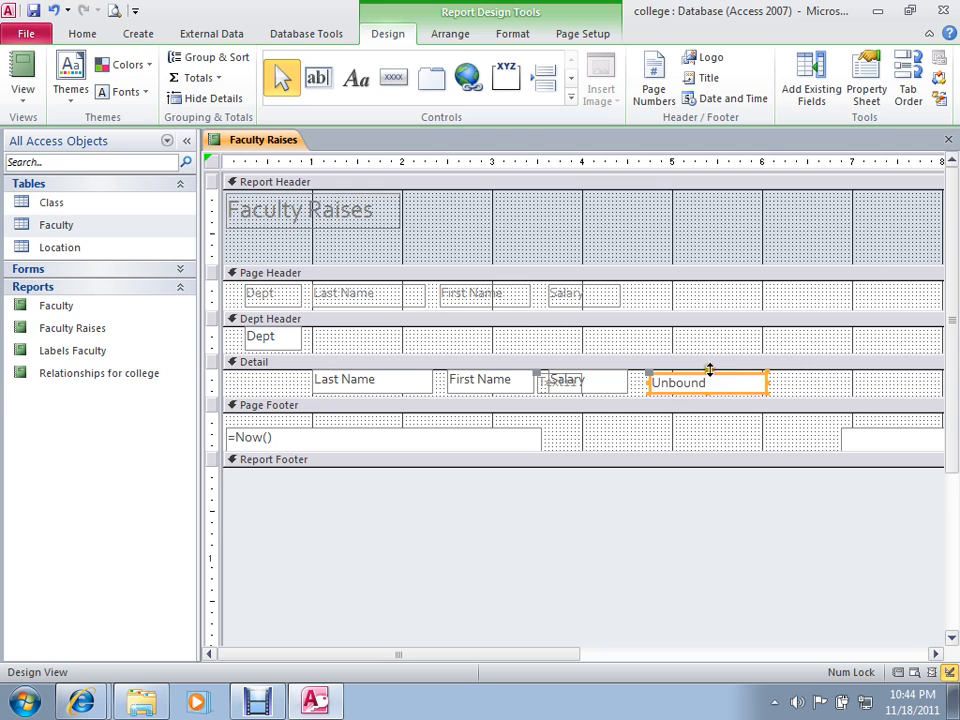
{"action": "left_click", "coordinate": [707, 374]}
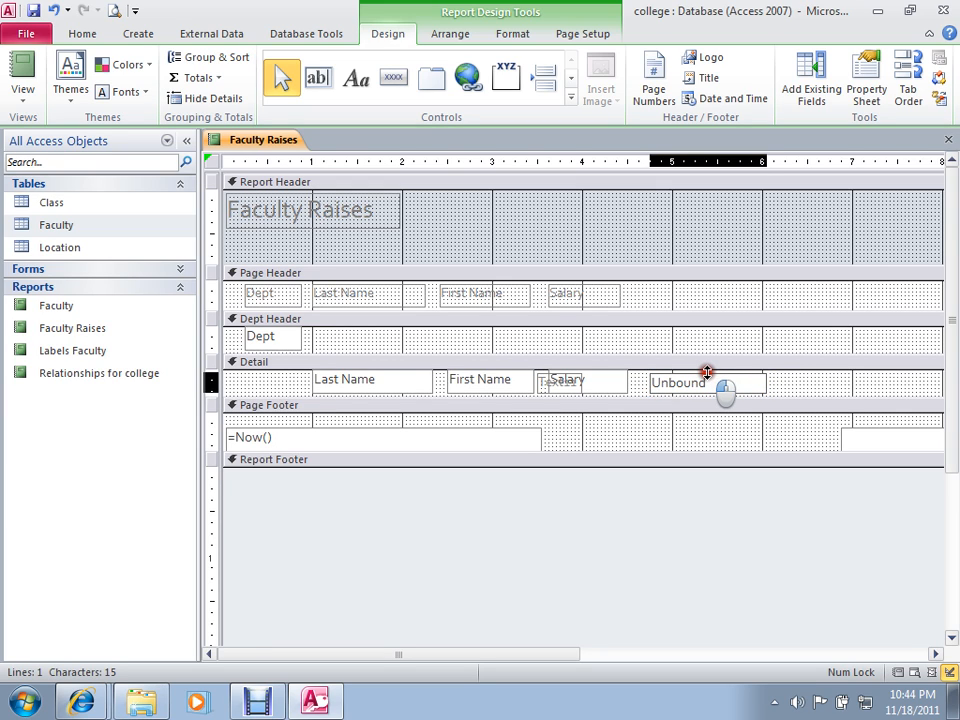
{"action": "key", "text": "Escape"}
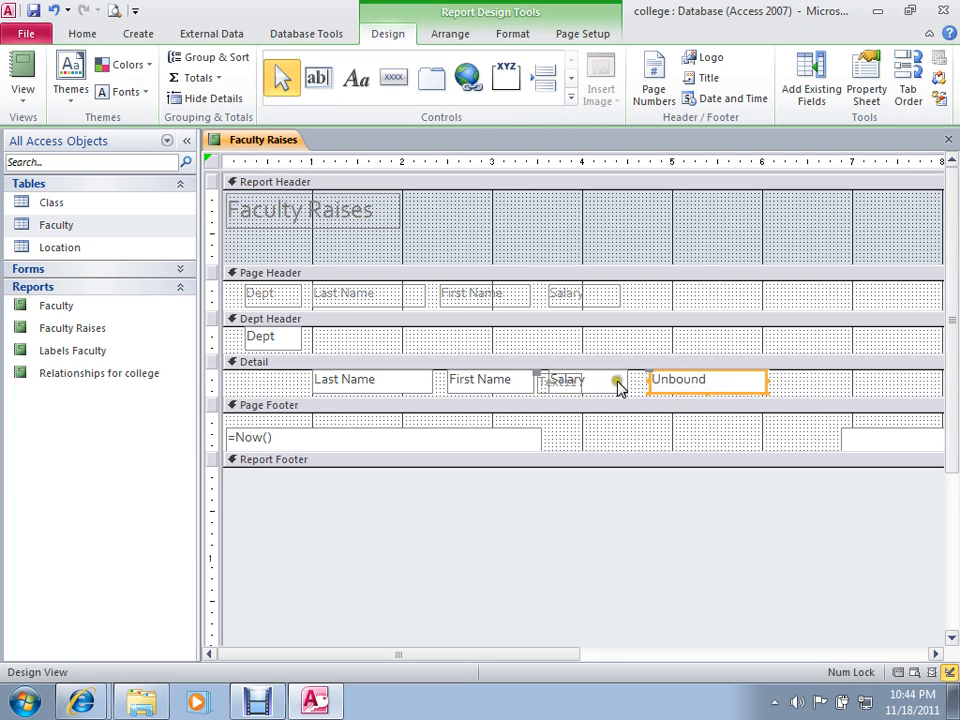
Apply a Tabular layout to the unbound text box's label to place it in the Page Header above its text box
{"action": "left_click", "coordinate": [562, 388]}
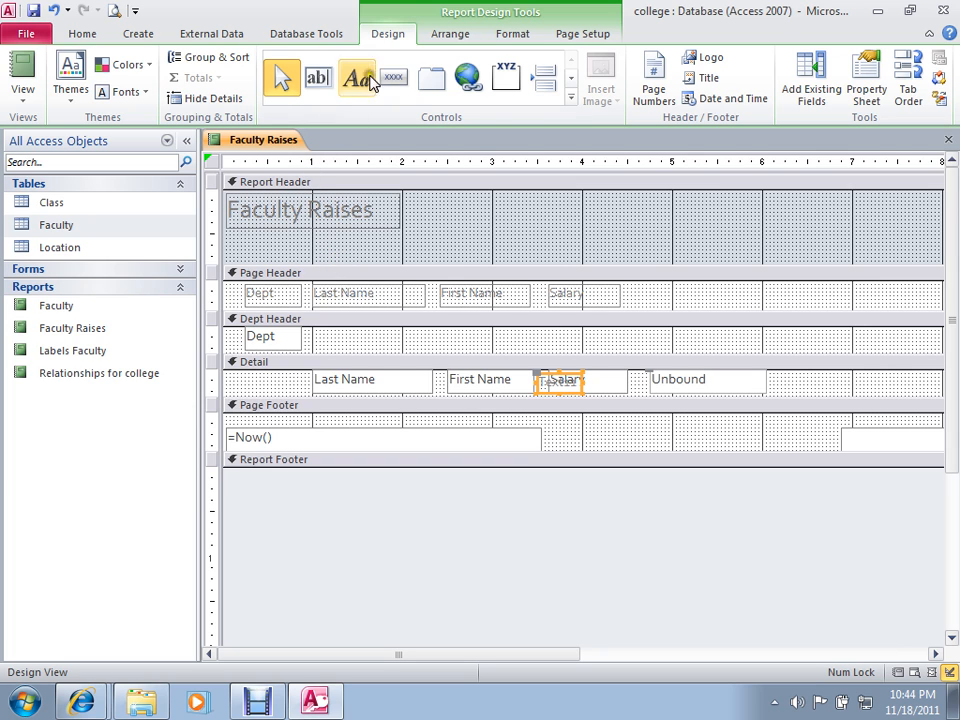
{"action": "left_click", "coordinate": [530, 33]}
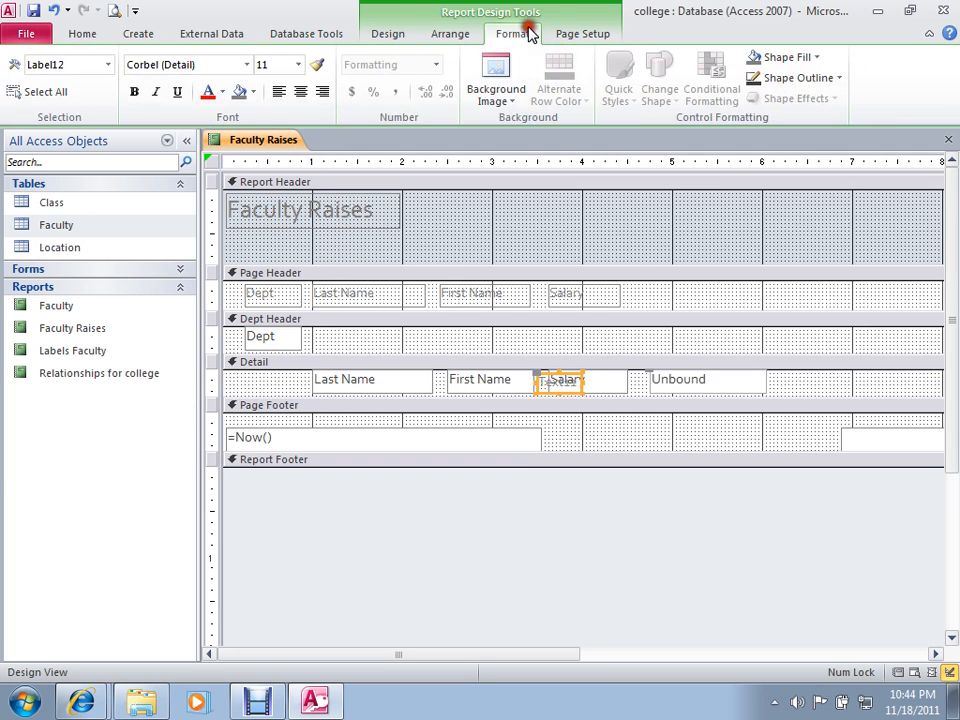
{"action": "left_click", "coordinate": [460, 35]}
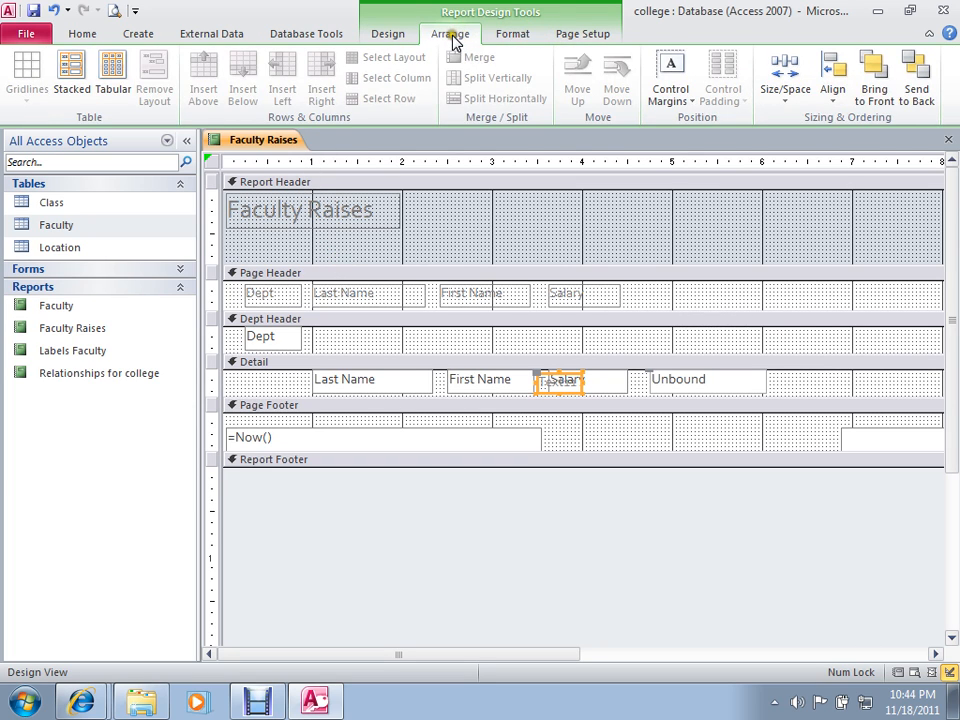
{"action": "left_click", "coordinate": [120, 78]}
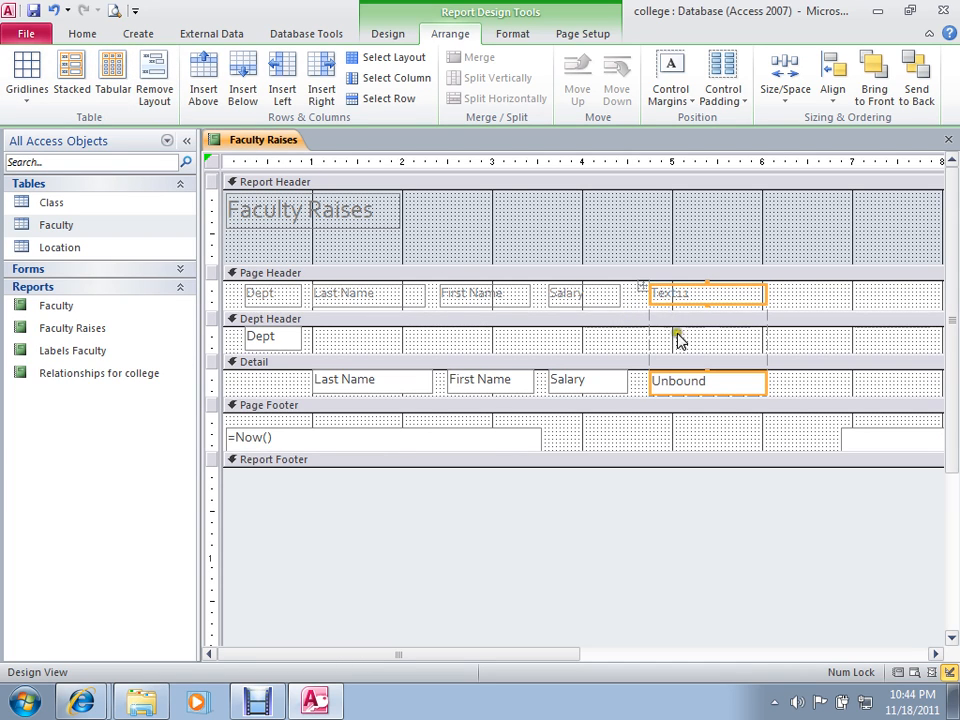
{"action": "left_click", "coordinate": [691, 388]}
{"action": "left_click", "coordinate": [835, 340]}
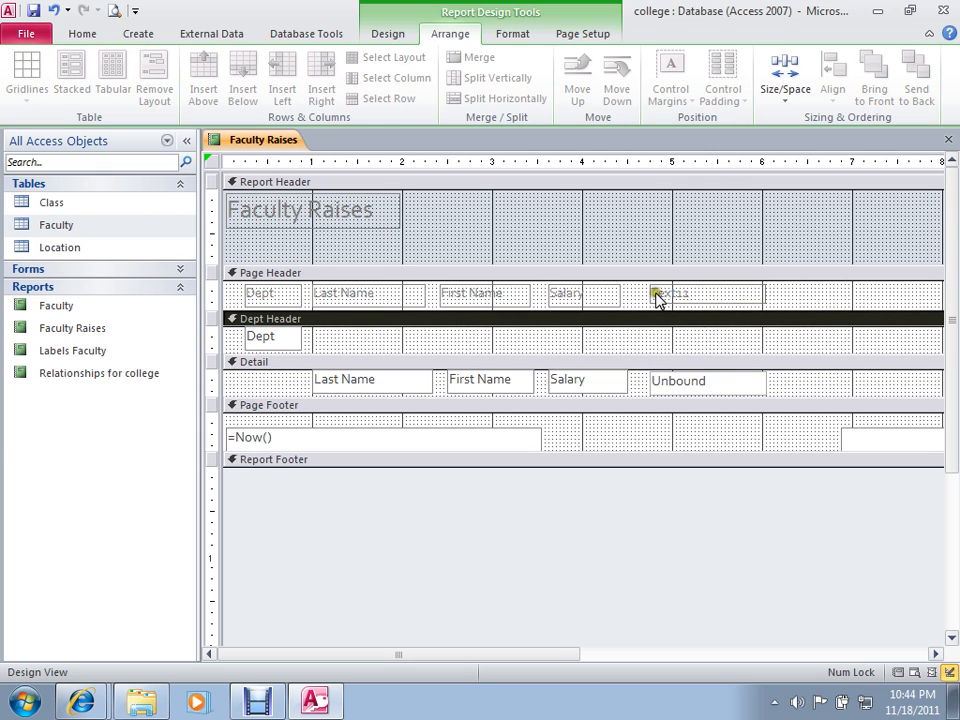
Change the caption of the new text box's label in the Page Header to "Raise"
{"action": "left_click", "coordinate": [688, 295]}
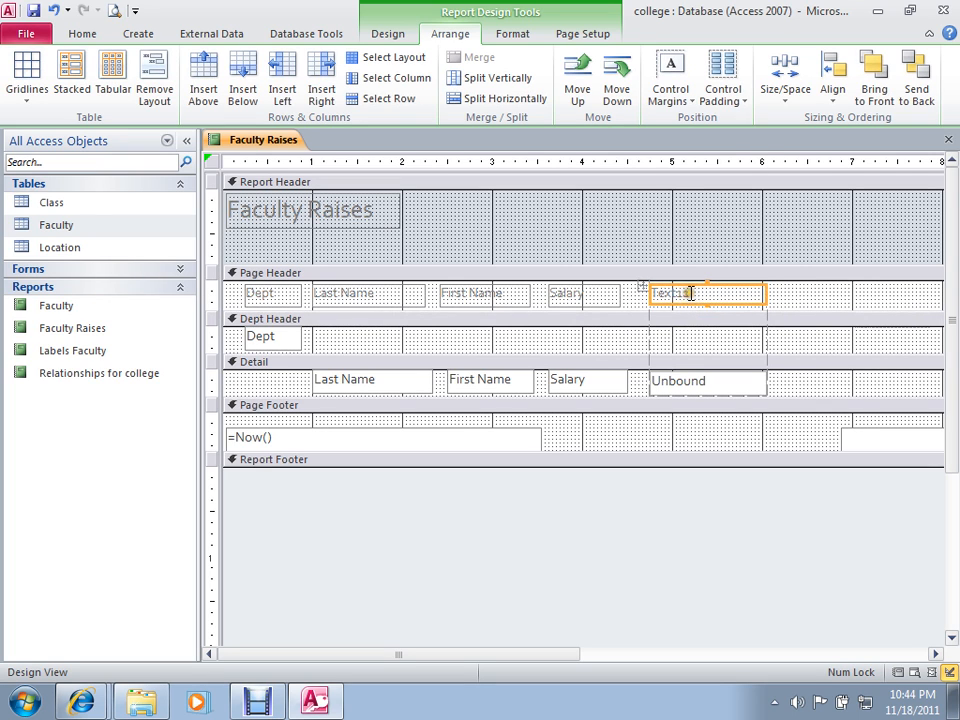
{"action": "left_click_drag", "start_coordinate": [690, 294], "coordinate": [628, 298]}
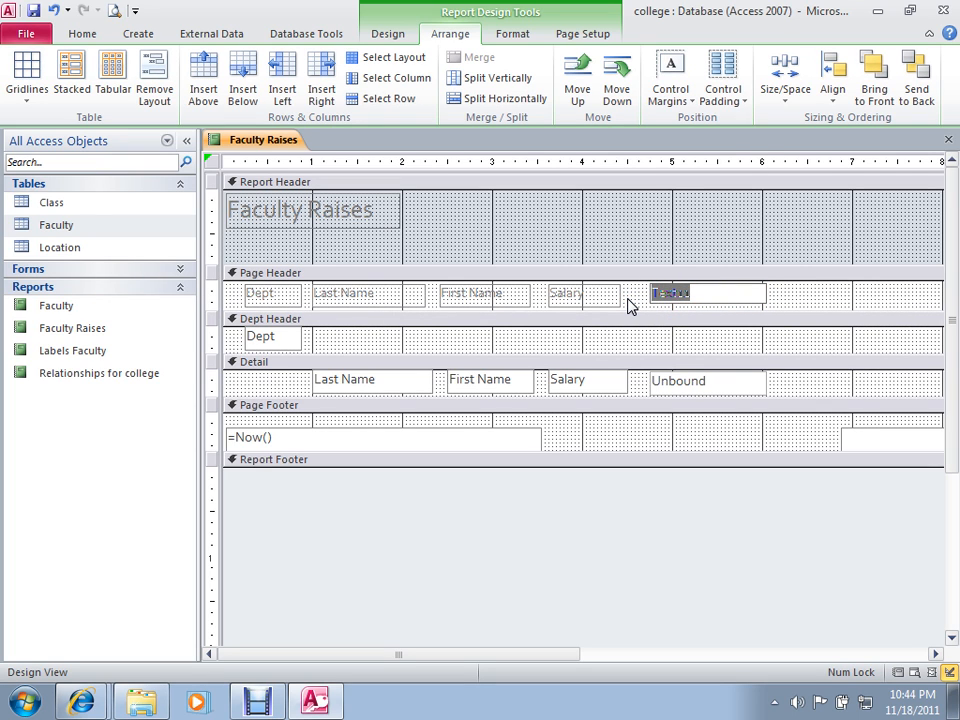
{"action": "type", "text": "Raise"}
Enter the expression =[Salary]*.10 in the unbound Detail text box and check the Raise column in Report View
{"action": "left_click", "coordinate": [688, 383]}
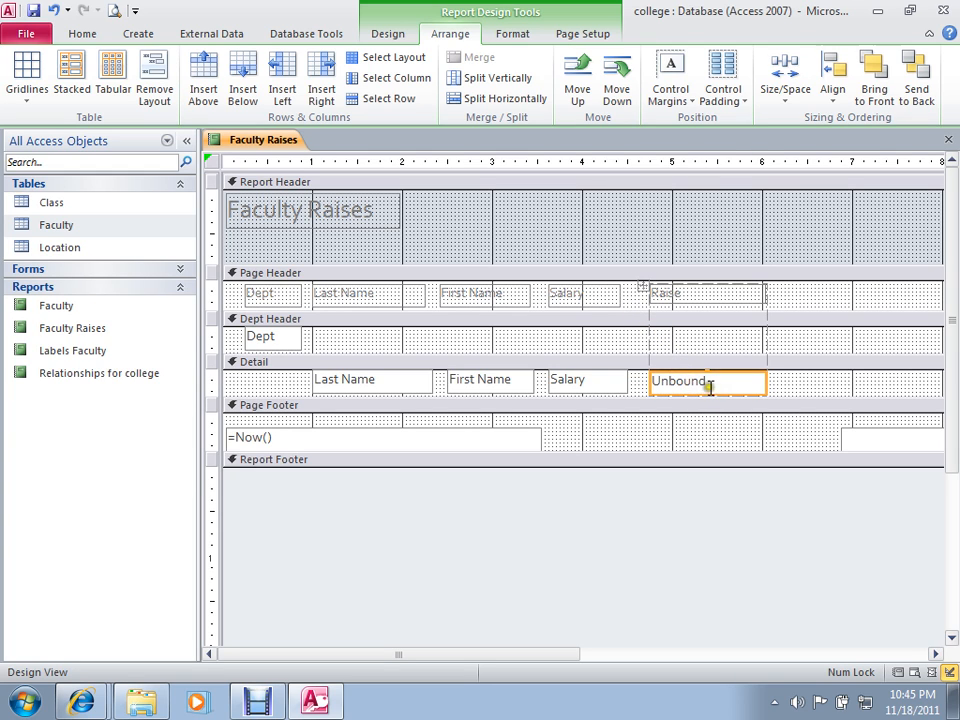
{"action": "left_click", "coordinate": [688, 384]}
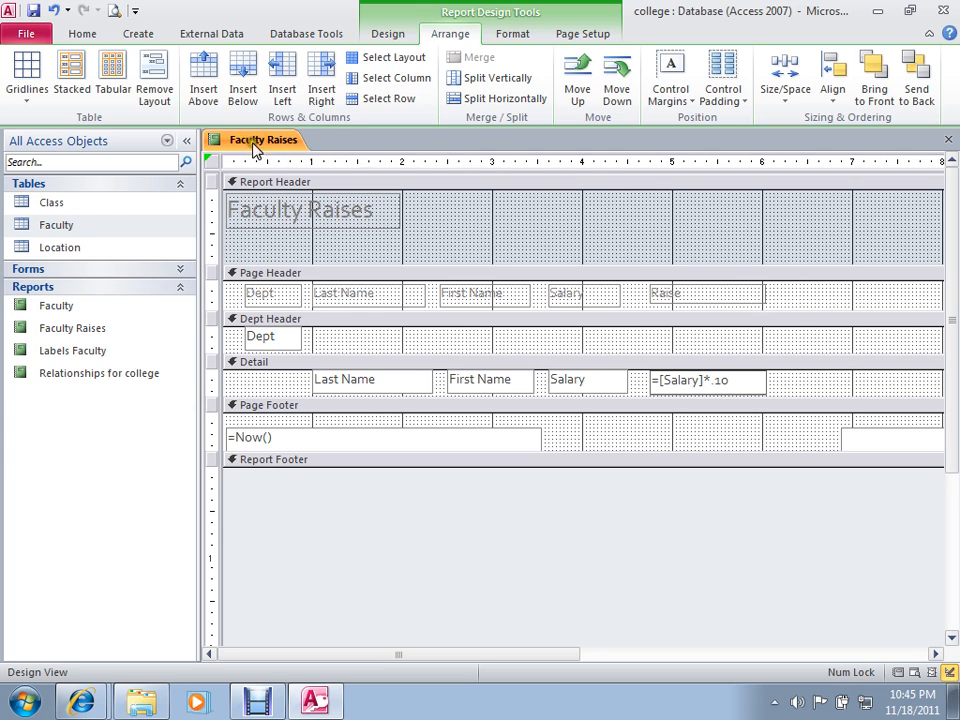
{"action": "left_click", "coordinate": [76, 34]}
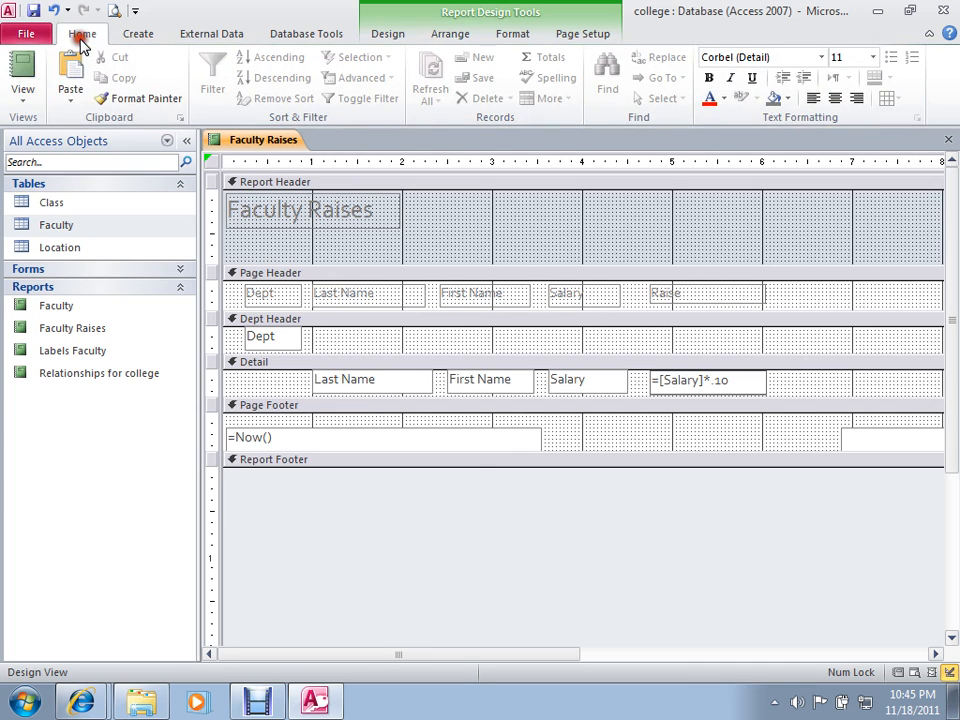
{"action": "left_click", "coordinate": [24, 75]}
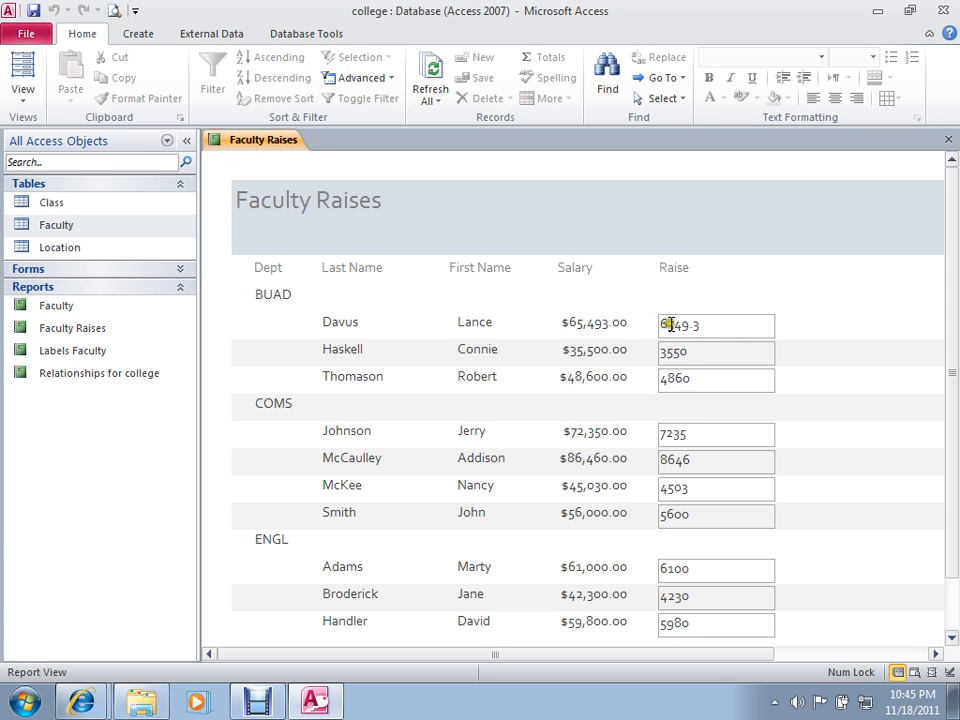
{"action": "left_click", "coordinate": [674, 325]}
{"action": "left_click", "coordinate": [687, 324]}
{"action": "left_click", "coordinate": [714, 324]}
{"action": "left_click", "coordinate": [460, 274]}
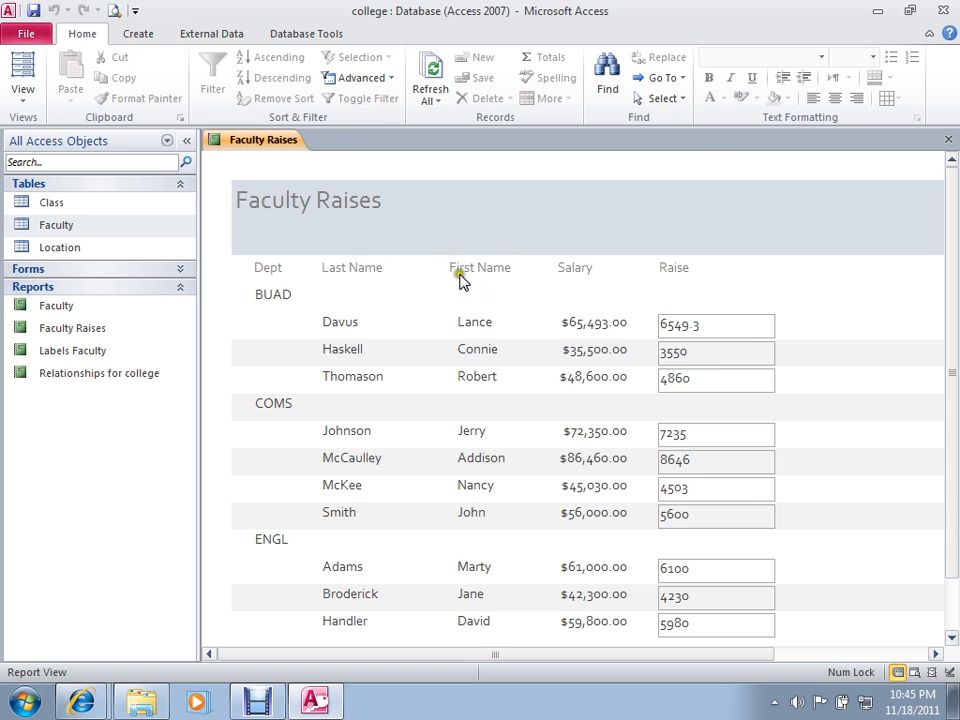
Return to Design View and set the raise text box's Format property to Currency
{"action": "left_click", "coordinate": [21, 78]}
{"action": "left_click", "coordinate": [66, 257]}
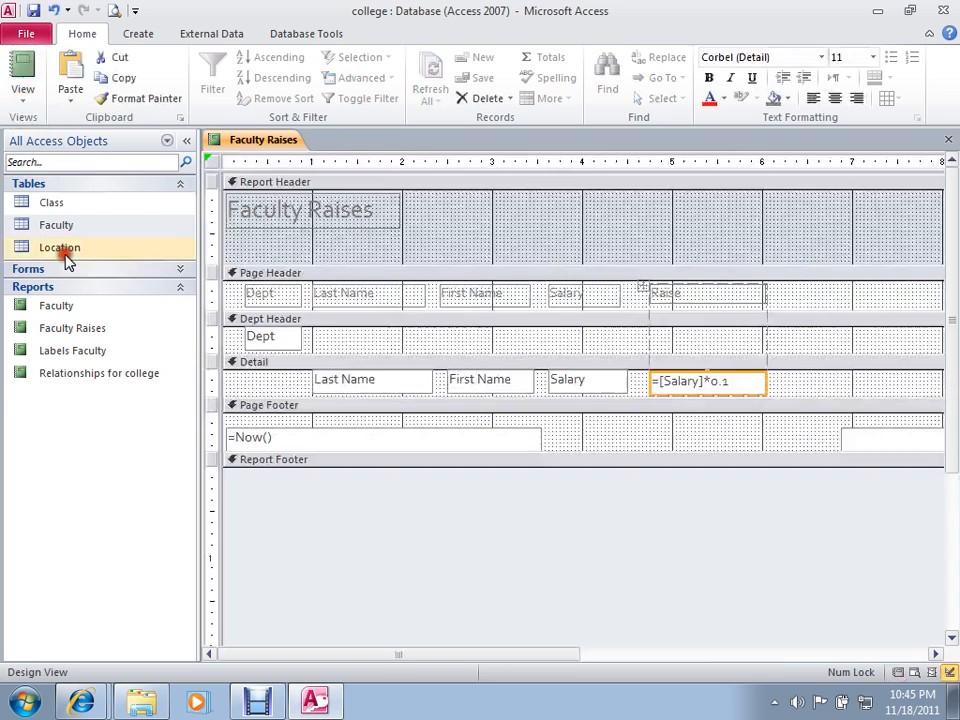
{"action": "left_click", "coordinate": [703, 381]}
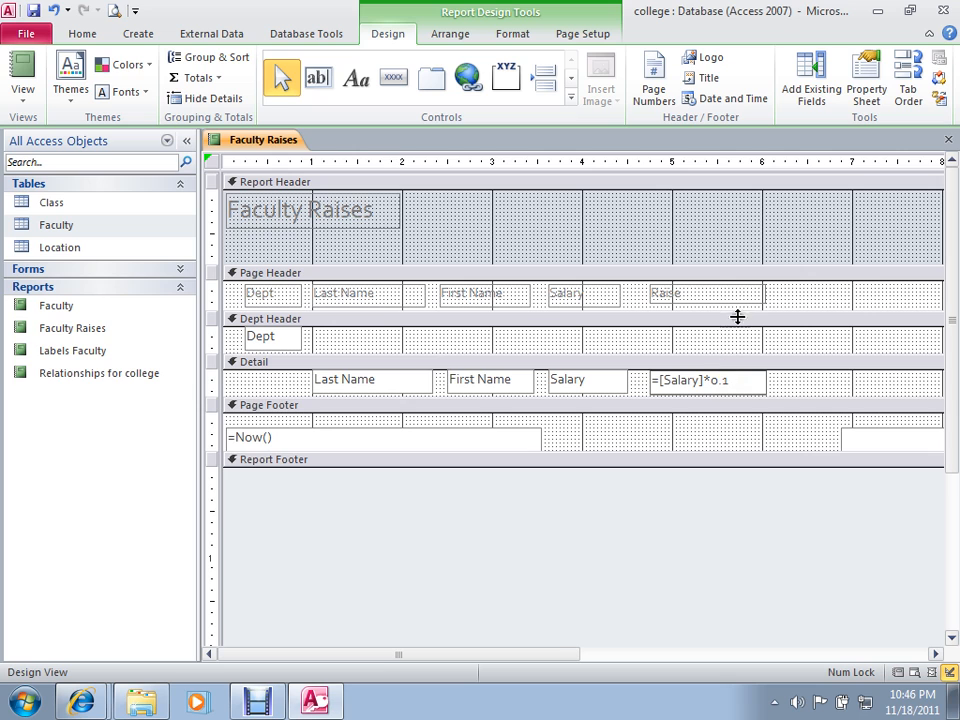
{"action": "left_click", "coordinate": [866, 98]}
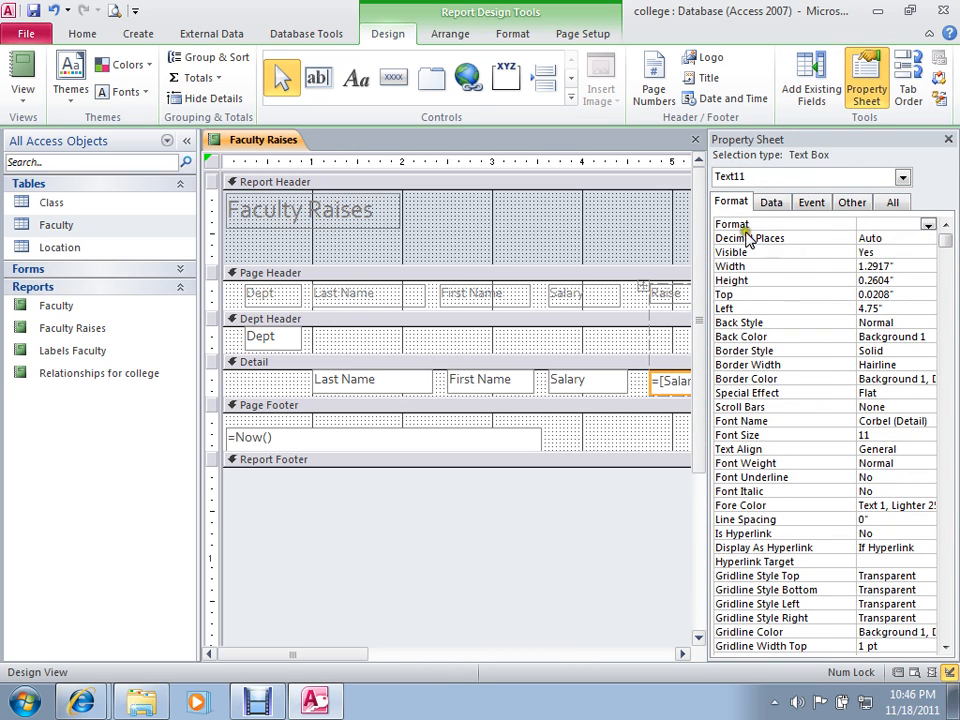
{"action": "left_click", "coordinate": [929, 225]}
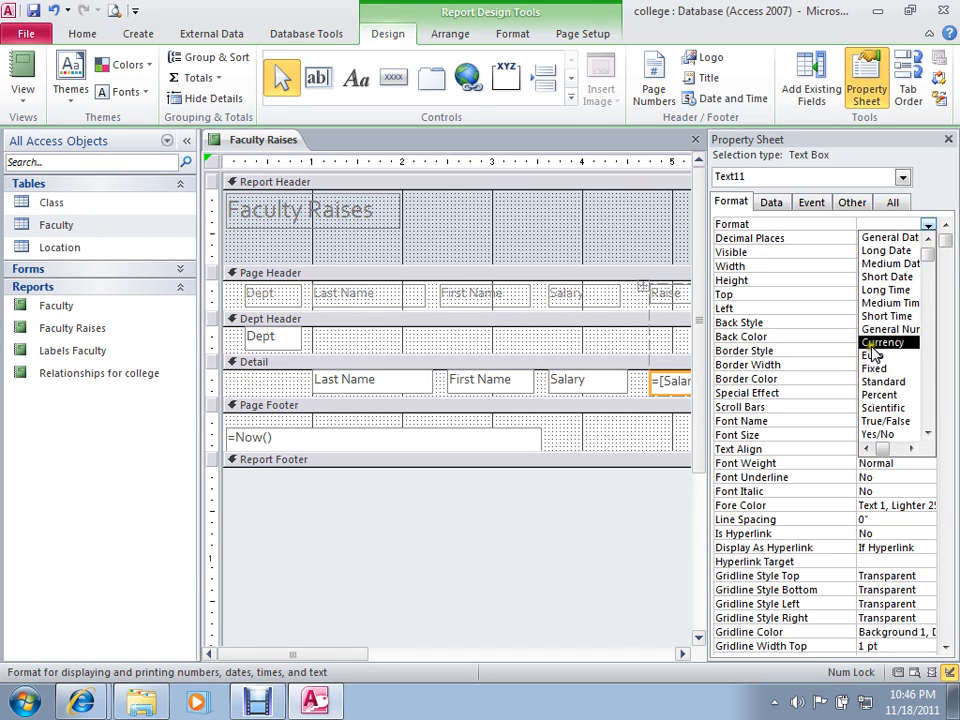
{"action": "left_click", "coordinate": [882, 342]}
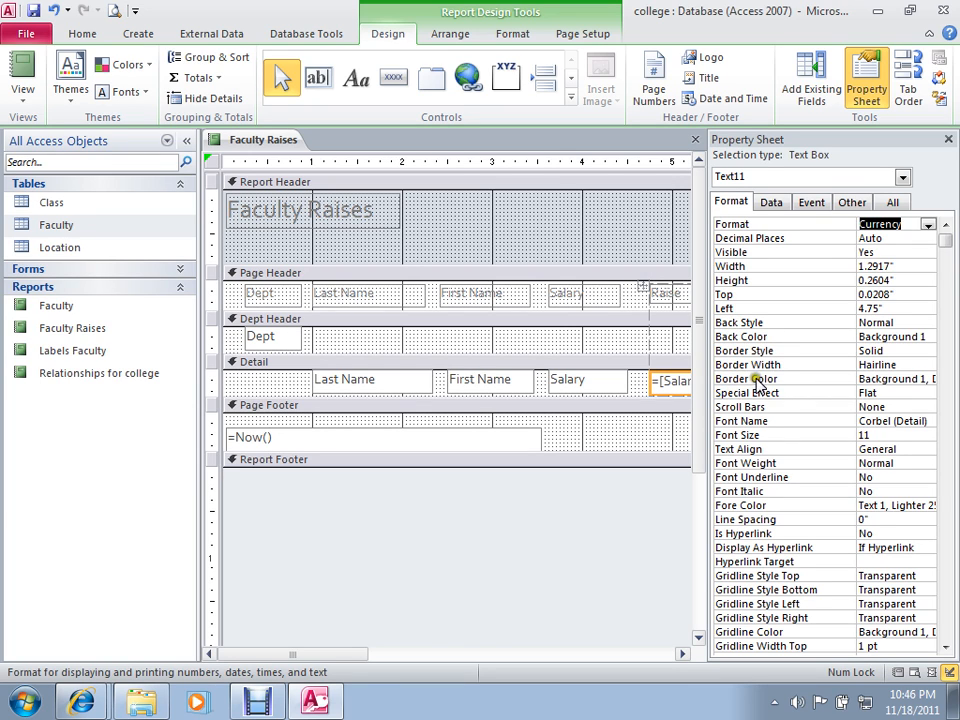
Set the raise text box's Border Style to Transparent and check the Raise column in Report View
{"action": "left_click", "coordinate": [900, 350]}
{"action": "left_click", "coordinate": [927, 350]}
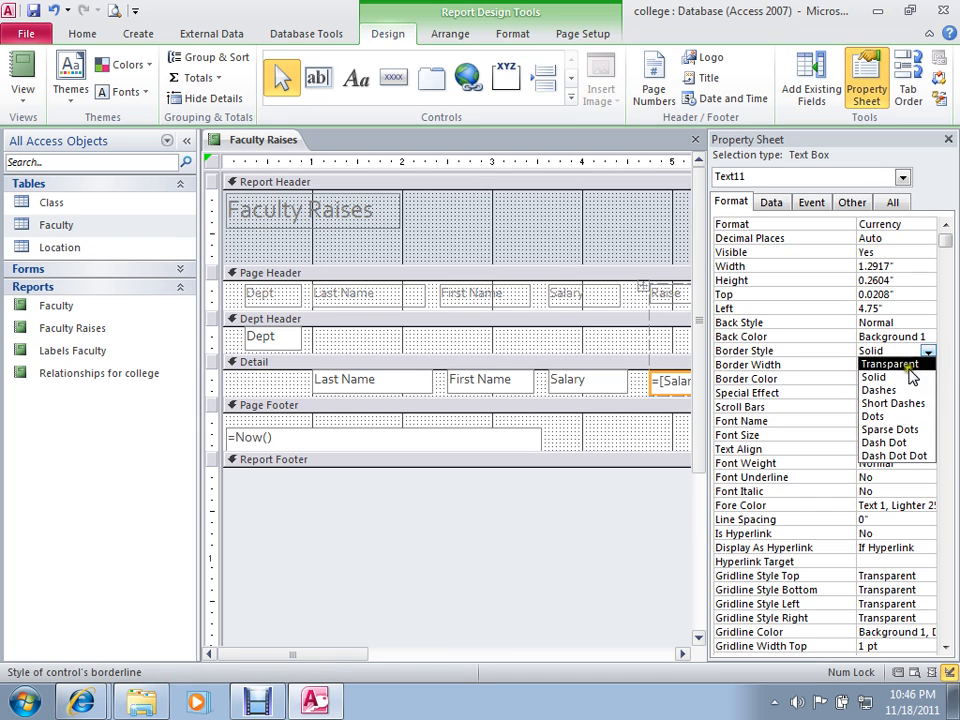
{"action": "left_click", "coordinate": [905, 365]}
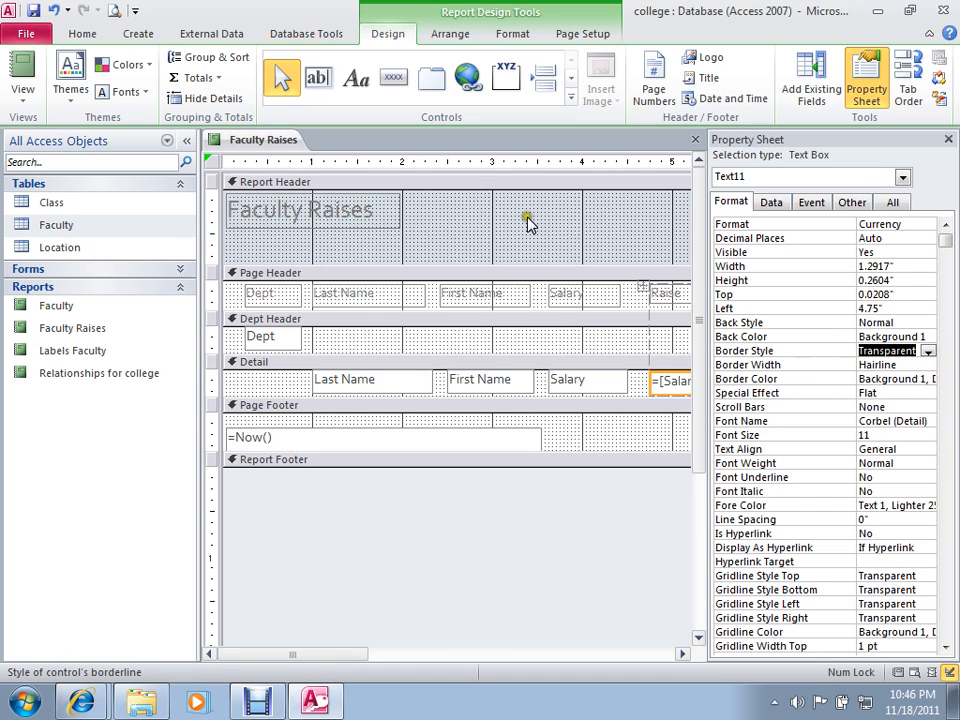
{"action": "left_click", "coordinate": [947, 140]}
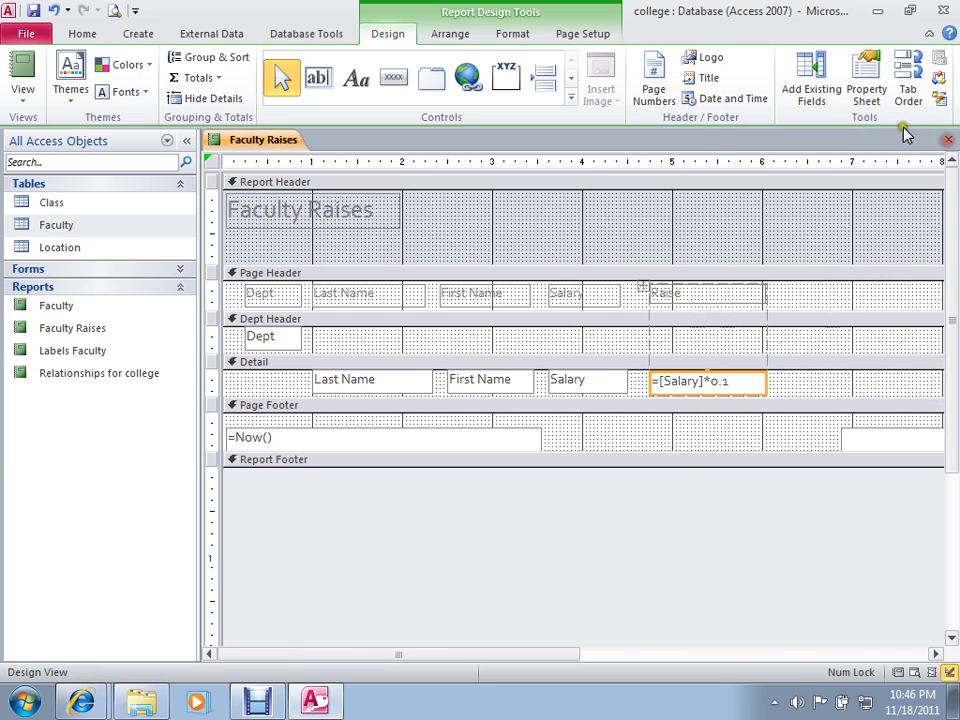
{"action": "left_click", "coordinate": [20, 78]}
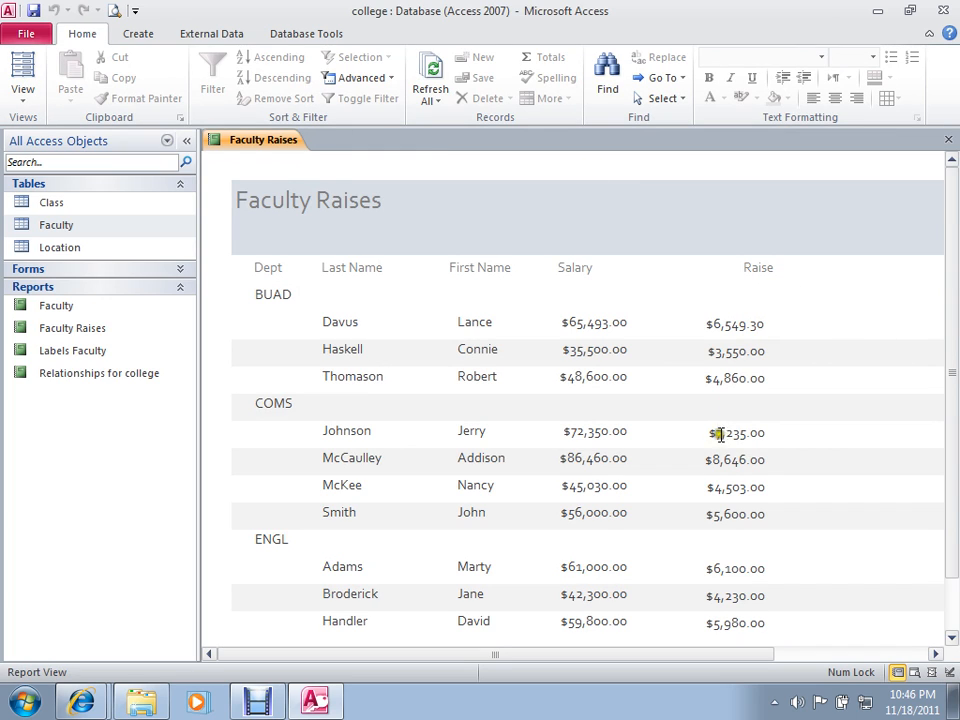
{"action": "left_click", "coordinate": [753, 268]}
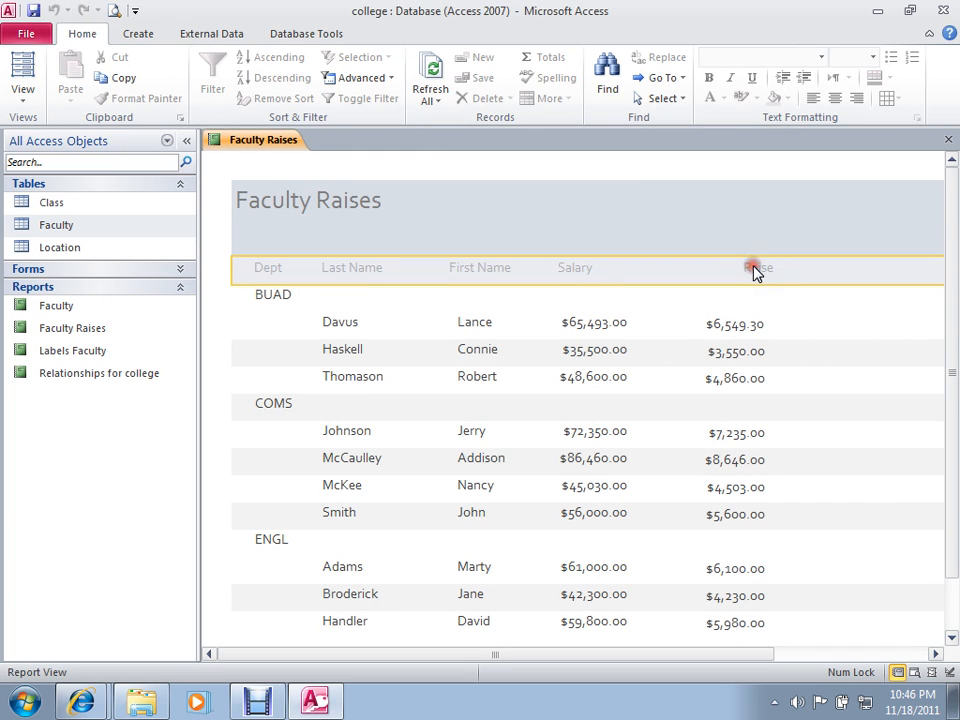
Left-align the Raise label in the Page Header from Design View and check its position in Report View
{"action": "left_click", "coordinate": [24, 96]}
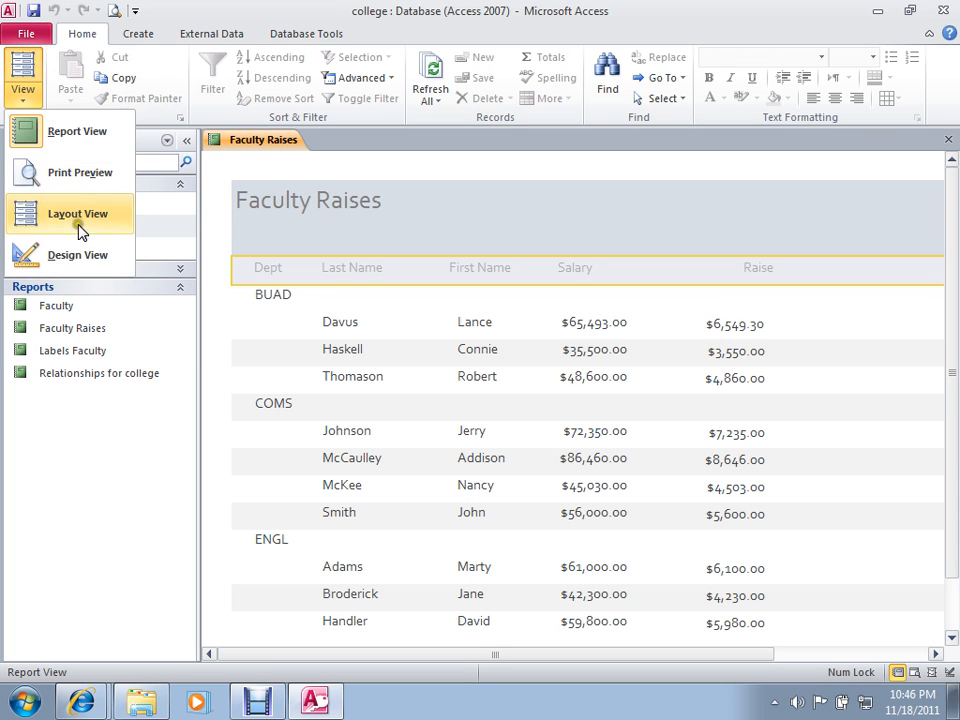
{"action": "left_click", "coordinate": [79, 258]}
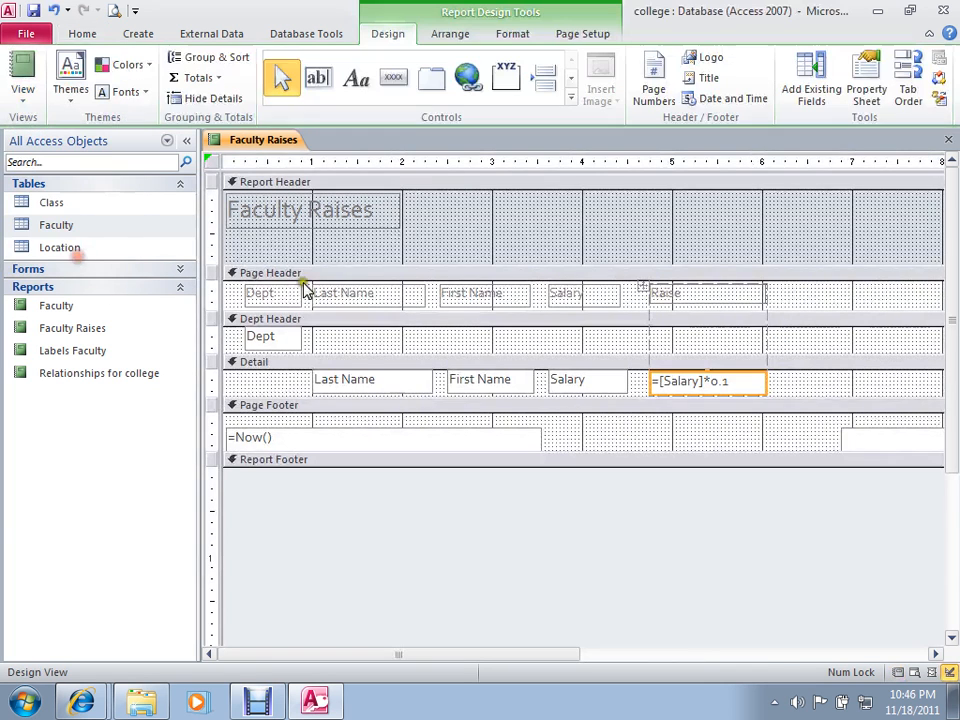
{"action": "left_click", "coordinate": [690, 295]}
{"action": "left_click", "coordinate": [795, 336]}
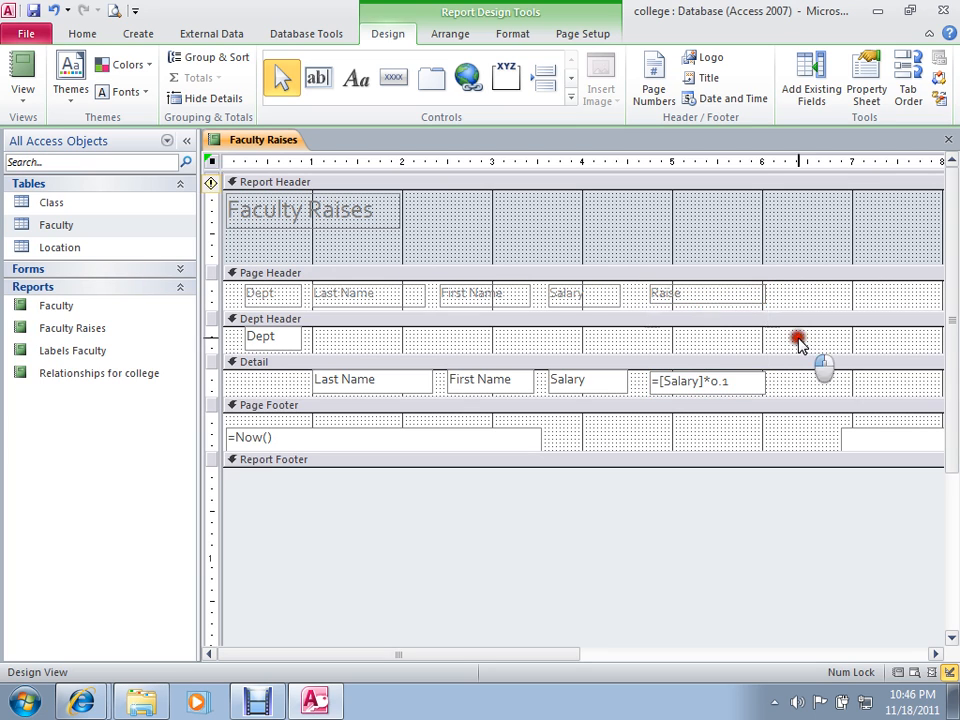
{"action": "left_click", "coordinate": [722, 301]}
{"action": "left_click", "coordinate": [721, 300]}
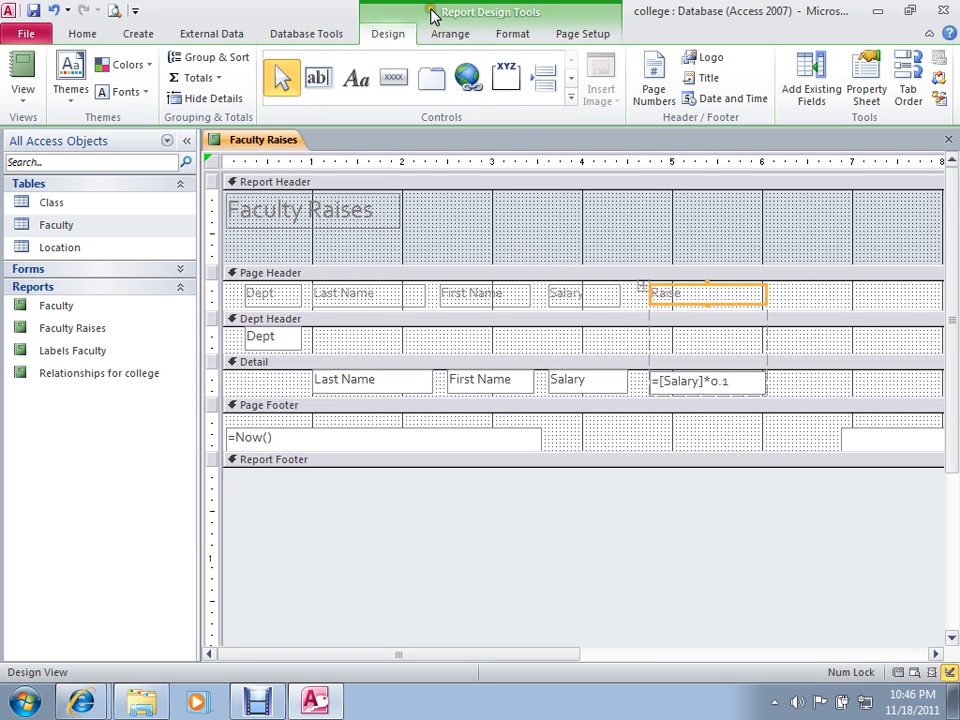
{"action": "left_click", "coordinate": [440, 36]}
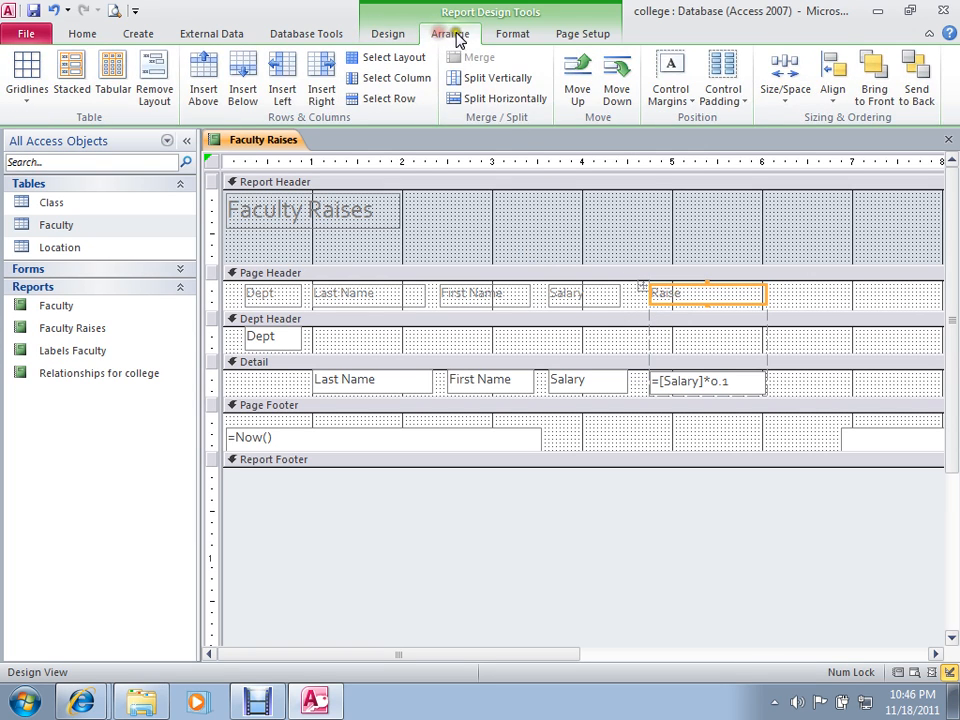
{"action": "left_click", "coordinate": [503, 30]}
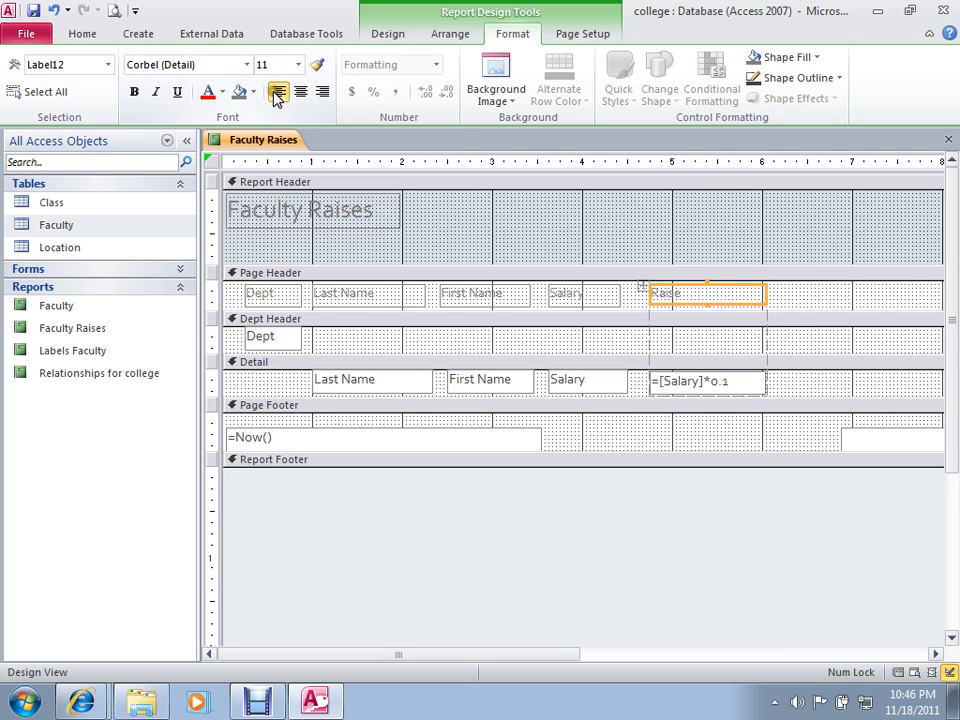
{"action": "left_click", "coordinate": [86, 35]}
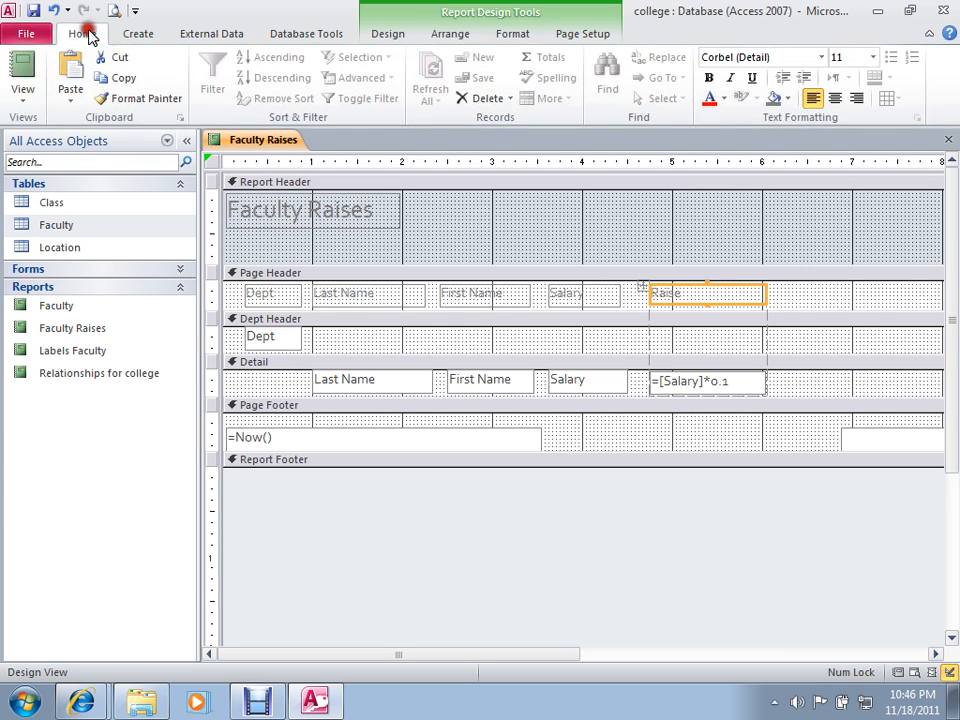
{"action": "left_click", "coordinate": [22, 80]}
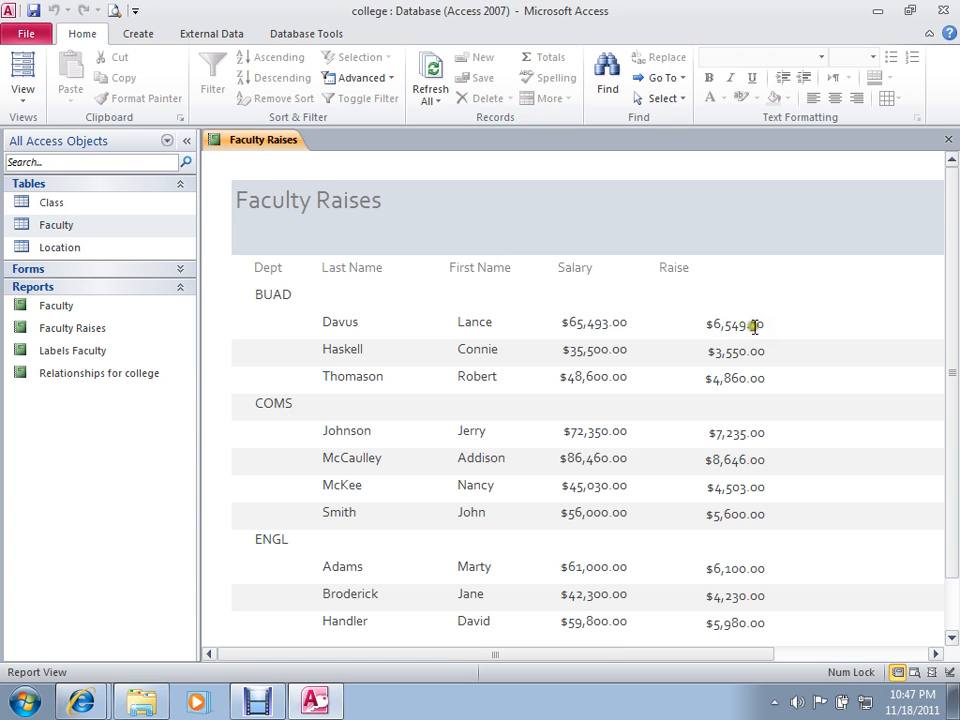
Narrow the raise text box in the Detail section to about 0.9 inch and check the column in Report View
{"action": "left_click", "coordinate": [20, 92]}
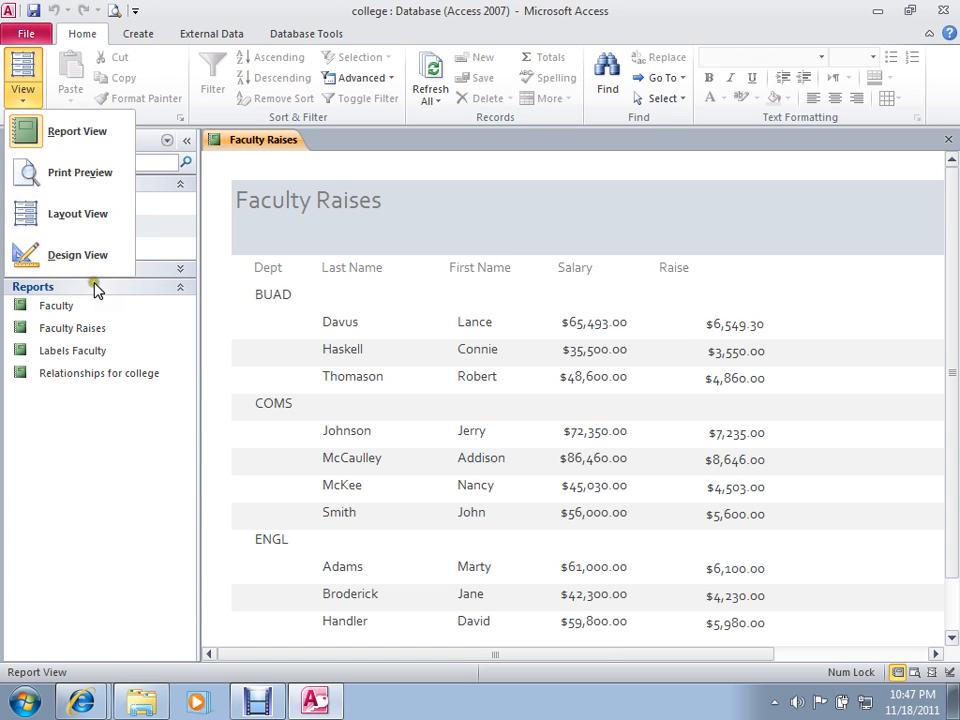
{"action": "left_click", "coordinate": [82, 254]}
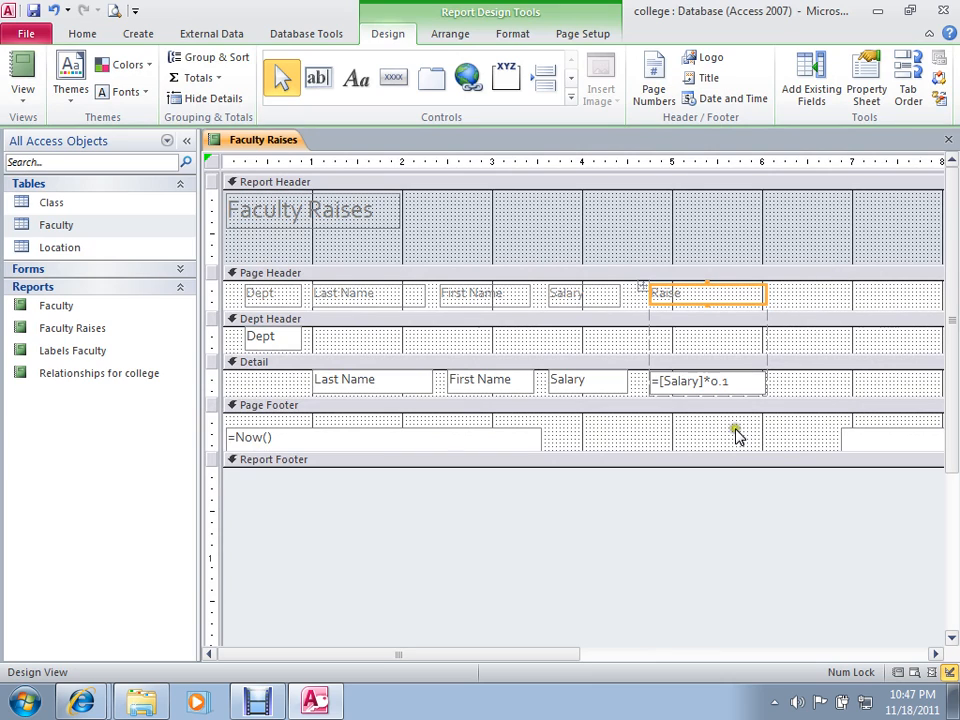
{"action": "left_click", "coordinate": [750, 388]}
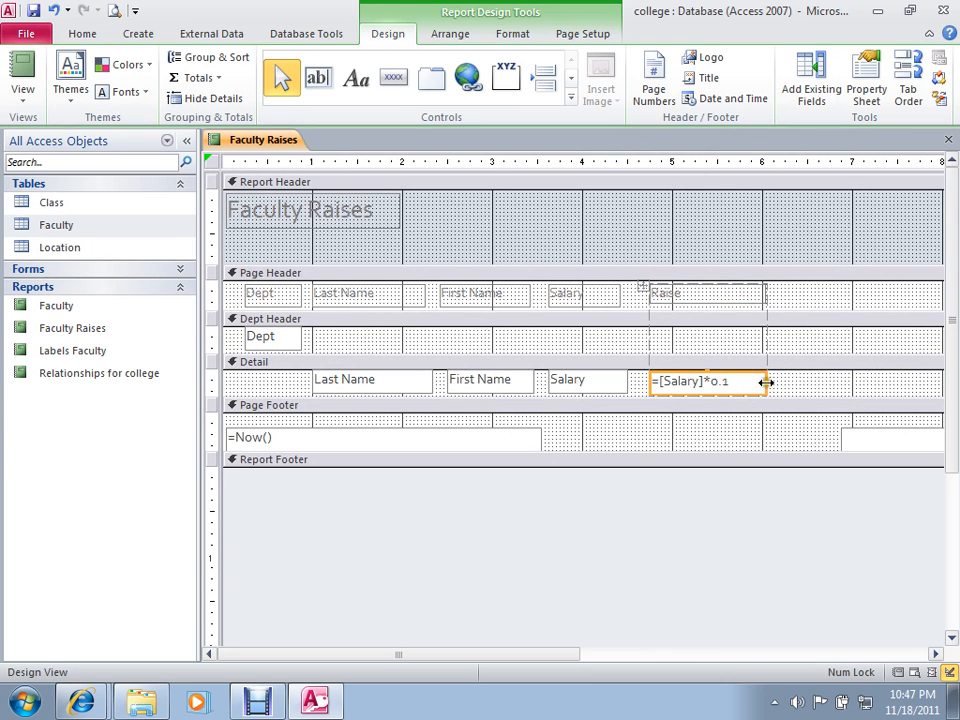
{"action": "left_click_drag", "start_coordinate": [766, 382], "coordinate": [732, 396]}
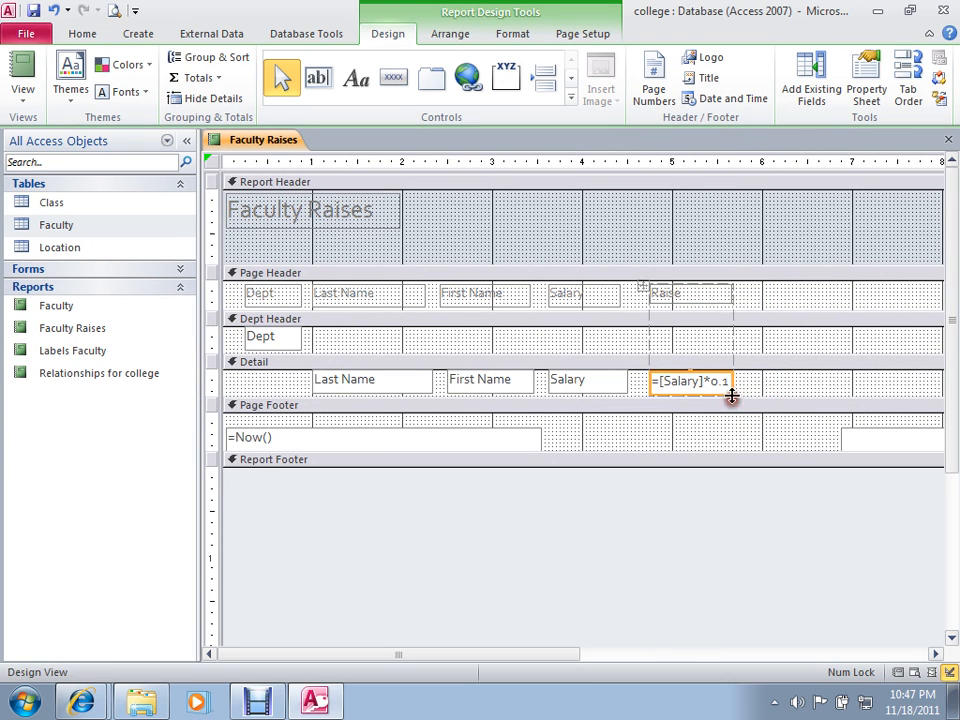
{"action": "left_click", "coordinate": [22, 68]}
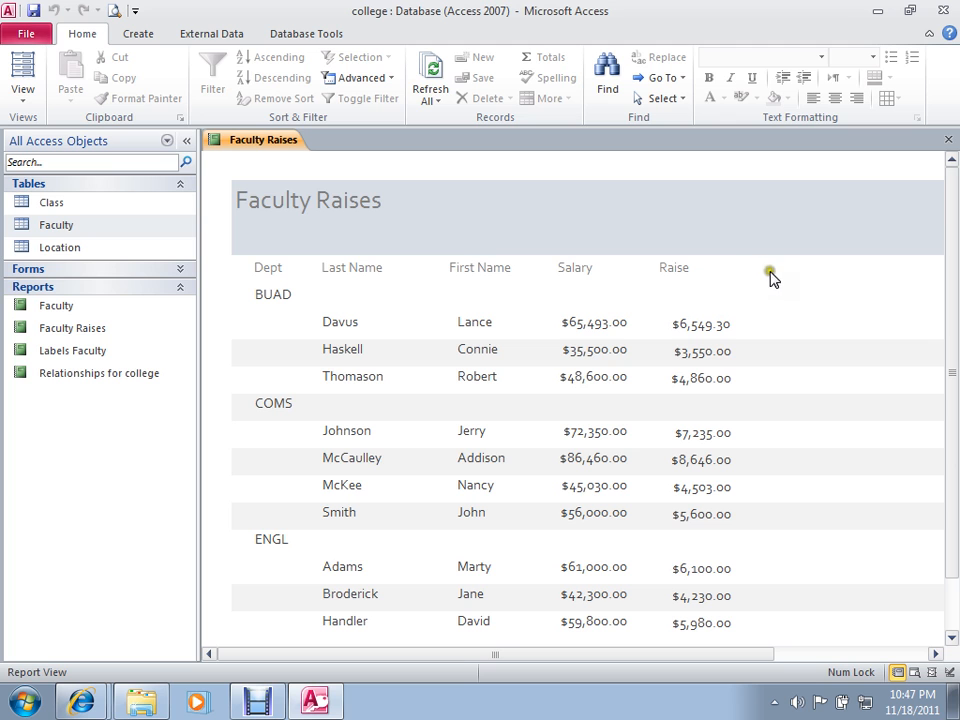
Return the report to Design View and bring up the layout arrangement commands for the raise text box
{"action": "left_click", "coordinate": [25, 95]}
{"action": "left_click", "coordinate": [79, 253]}
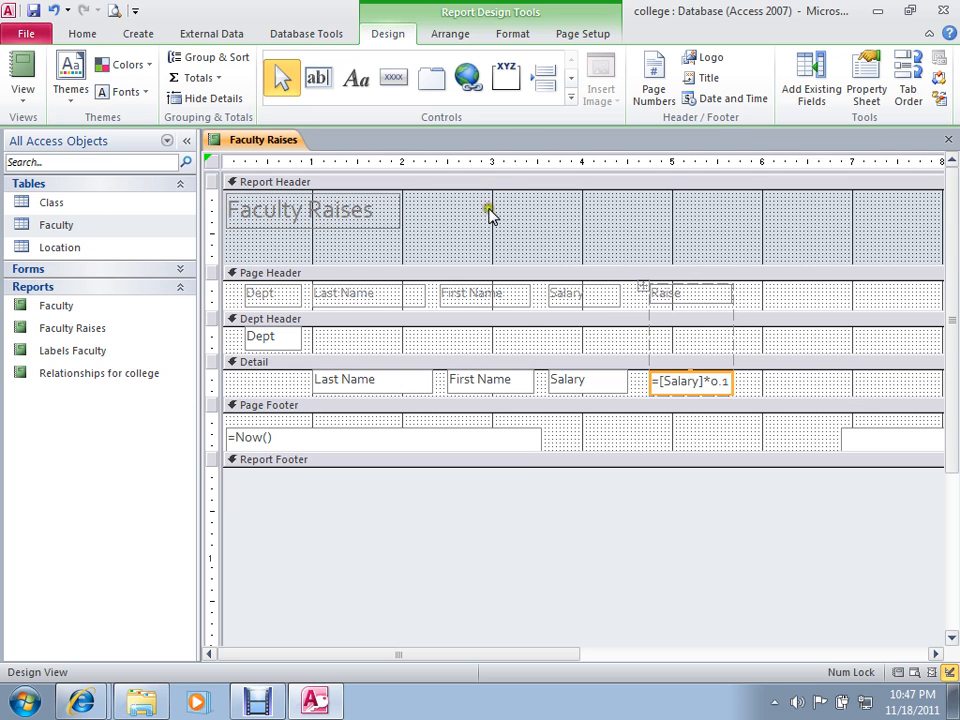
{"action": "left_click", "coordinate": [445, 34]}
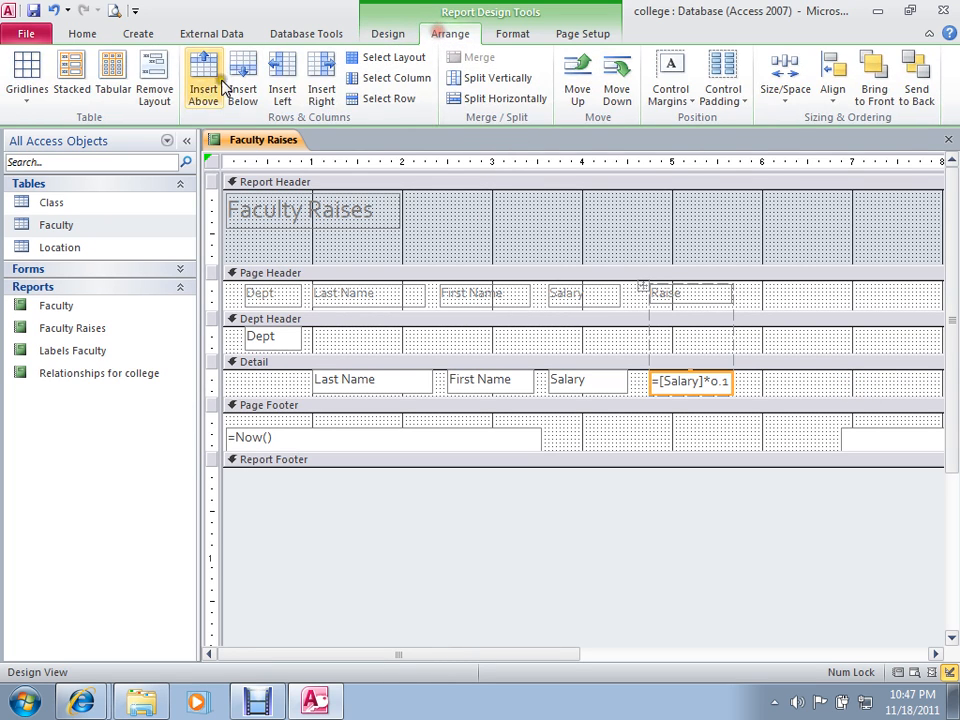